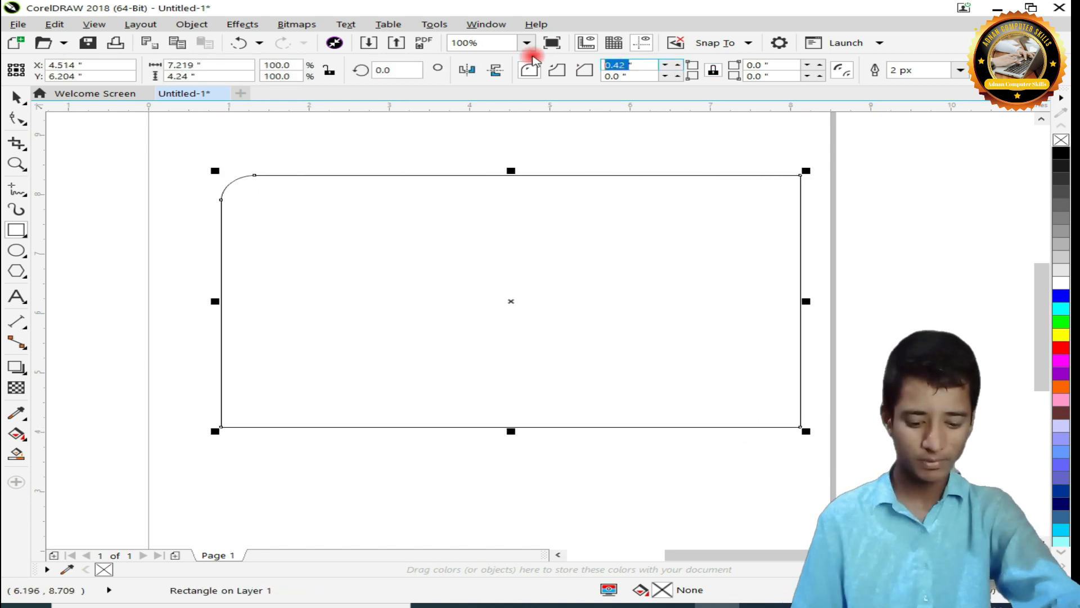
Set the rectangle's upper-left corner radius to 0
type("000")
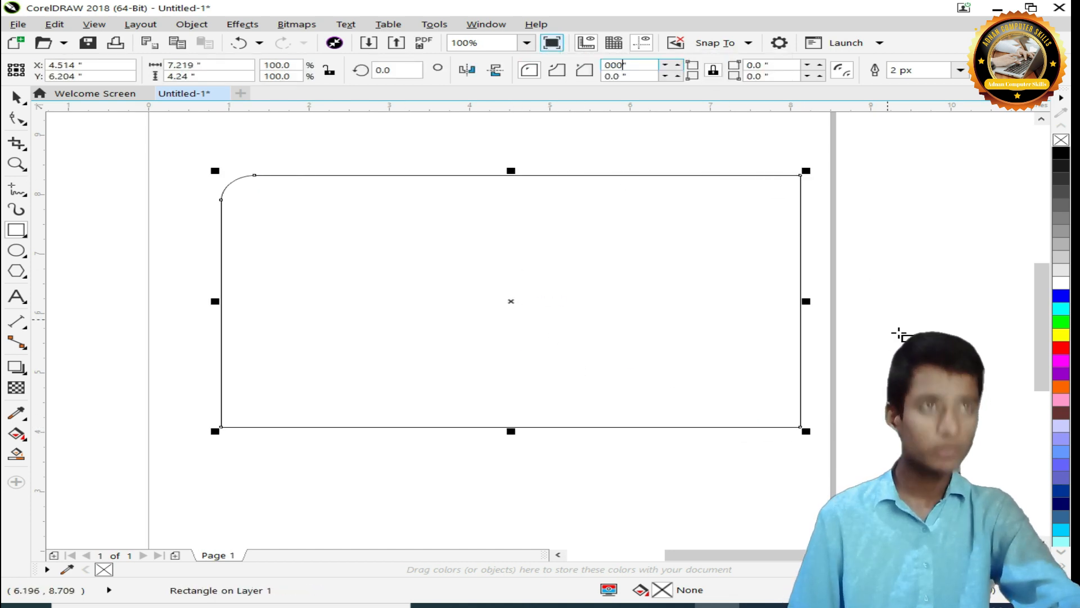
key("Return")
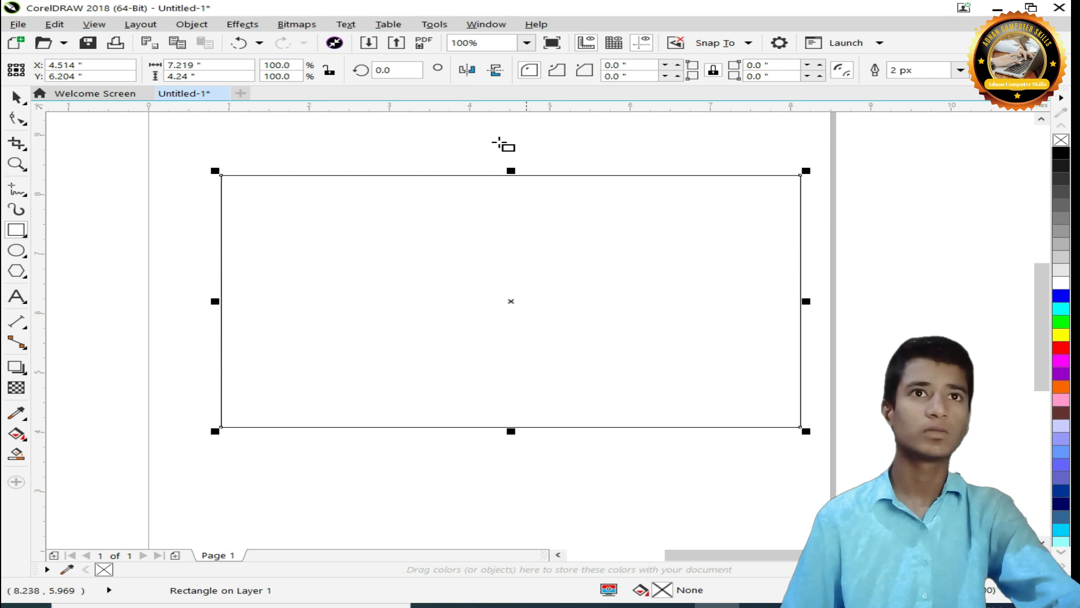
Move the rectangle's centre to about X 4.22, Y 6.11 inches and set its outline width to 25 px
left_click(960, 70)
left_click(15, 100)
left_click_drag(553, 330, 552, 332)
left_click_drag(1040, 342, 1039, 340)
left_click(996, 326)
left_click_drag(417, 399, 417, 401)
mouse_move(504, 379)
left_mouse_down()
mouse_move(456, 364)
mouse_move(483, 381)
left_mouse_up()
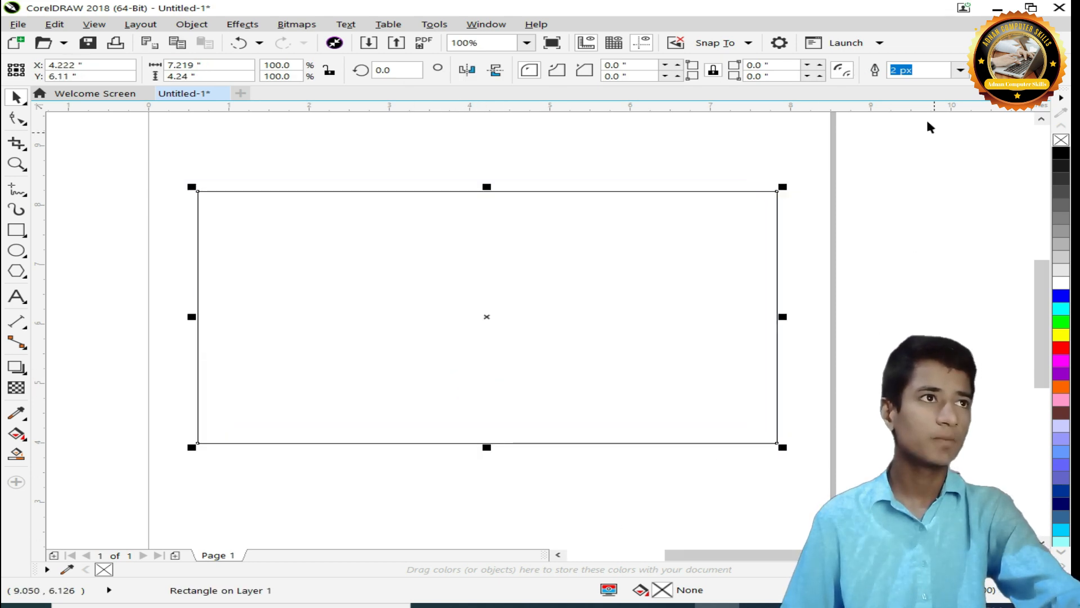
left_click(959, 70)
left_click(929, 201)
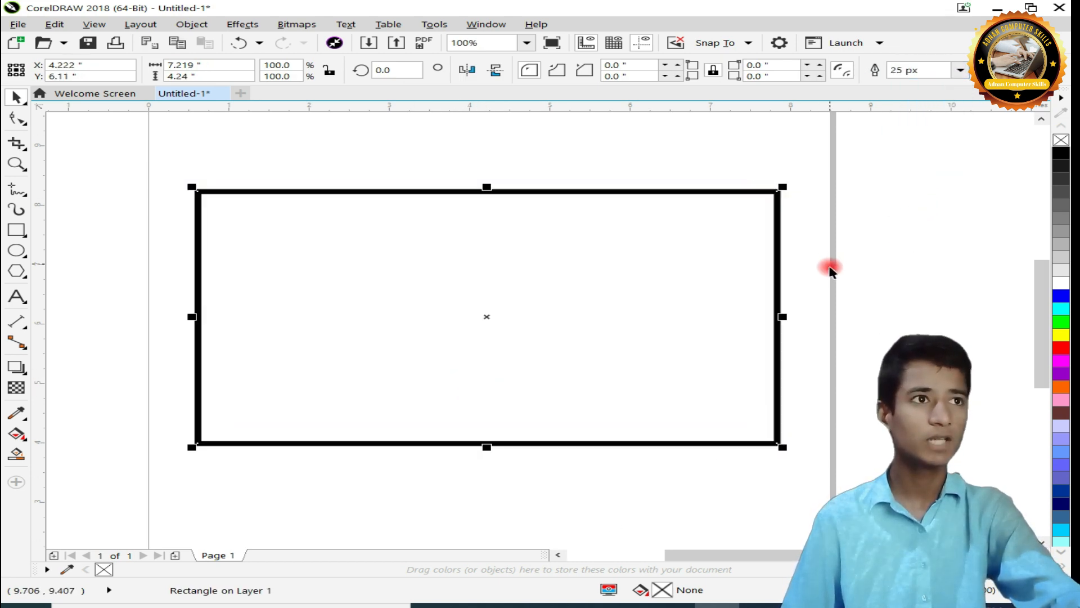
left_click(866, 273)
left_click(616, 250)
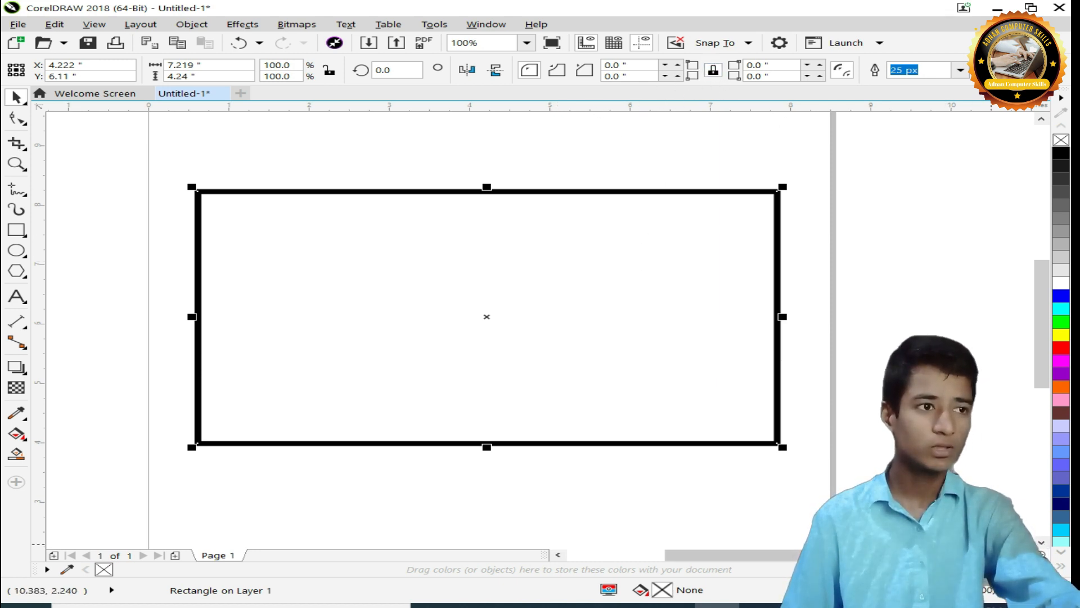
Unlock simultaneous corner editing so each of the rectangle's corners can be given its own radius
left_click(795, 536)
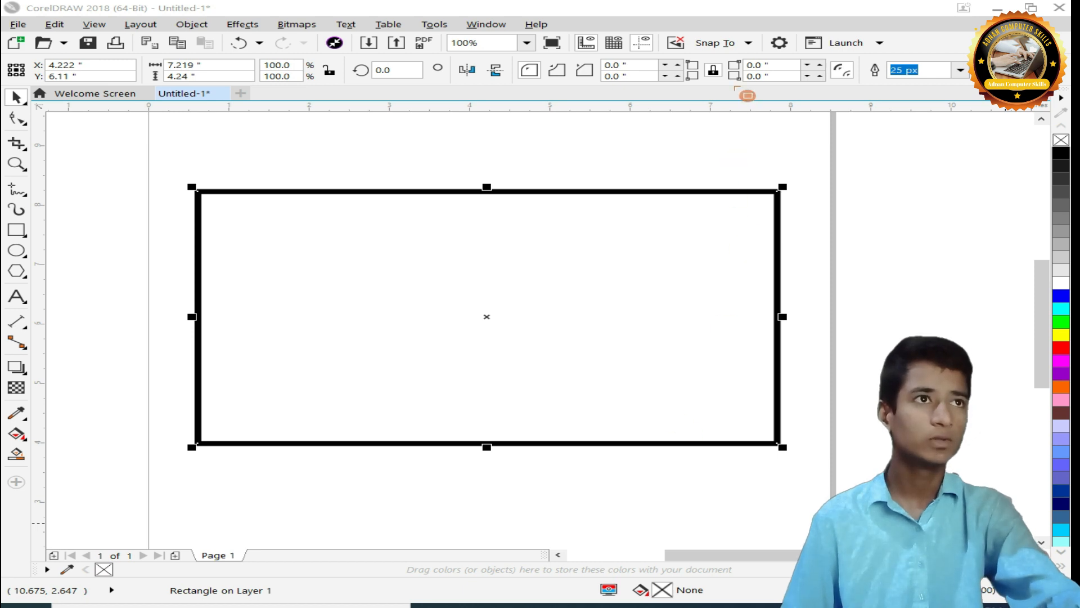
left_click_drag(702, 56, 724, 87)
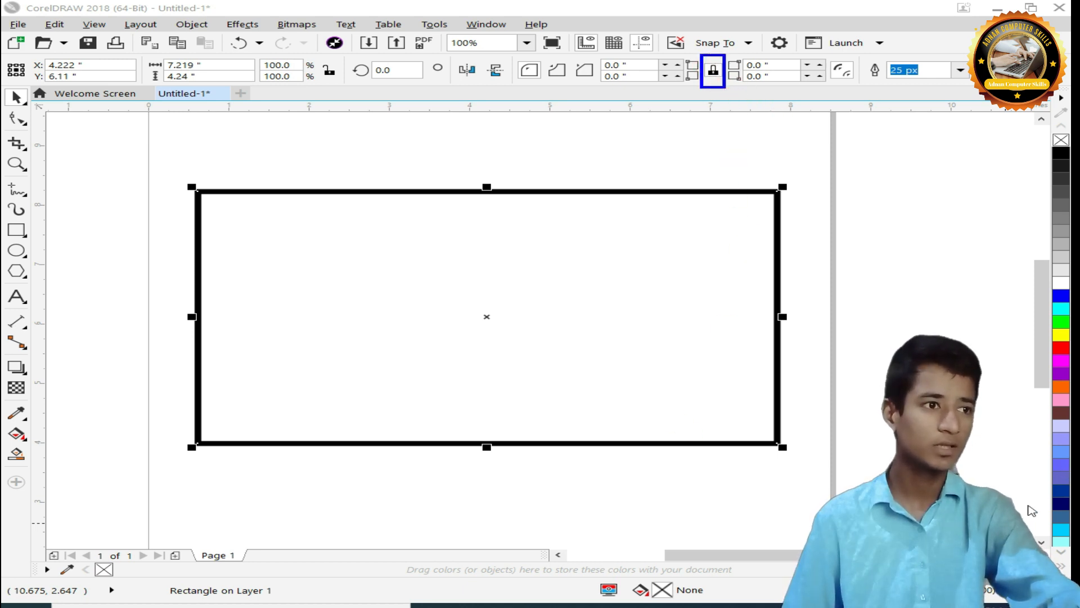
key("Escape")
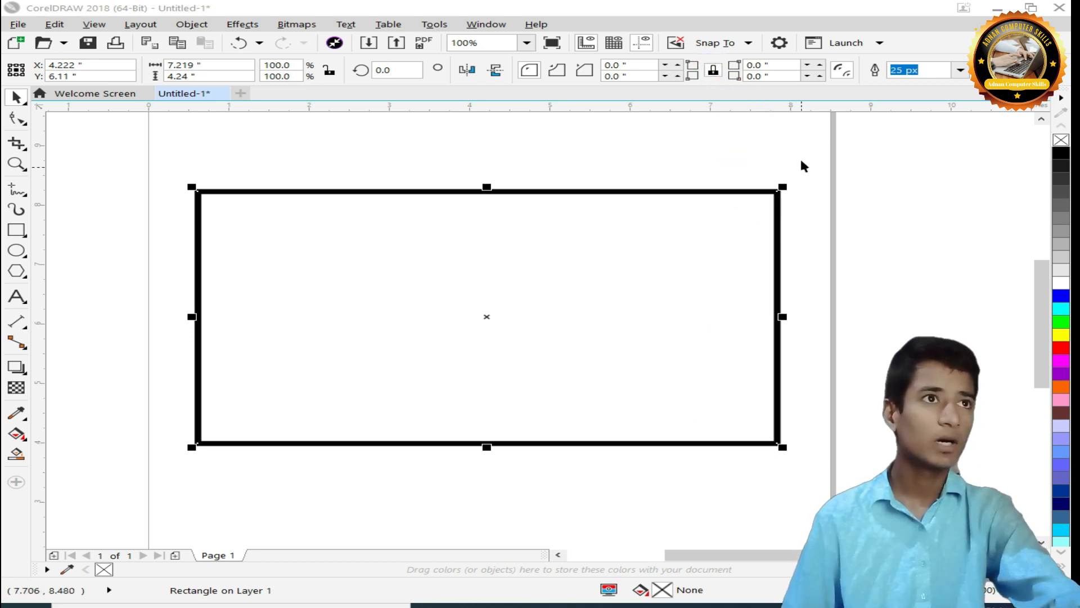
left_click(713, 69)
left_click(844, 262)
left_click(524, 383)
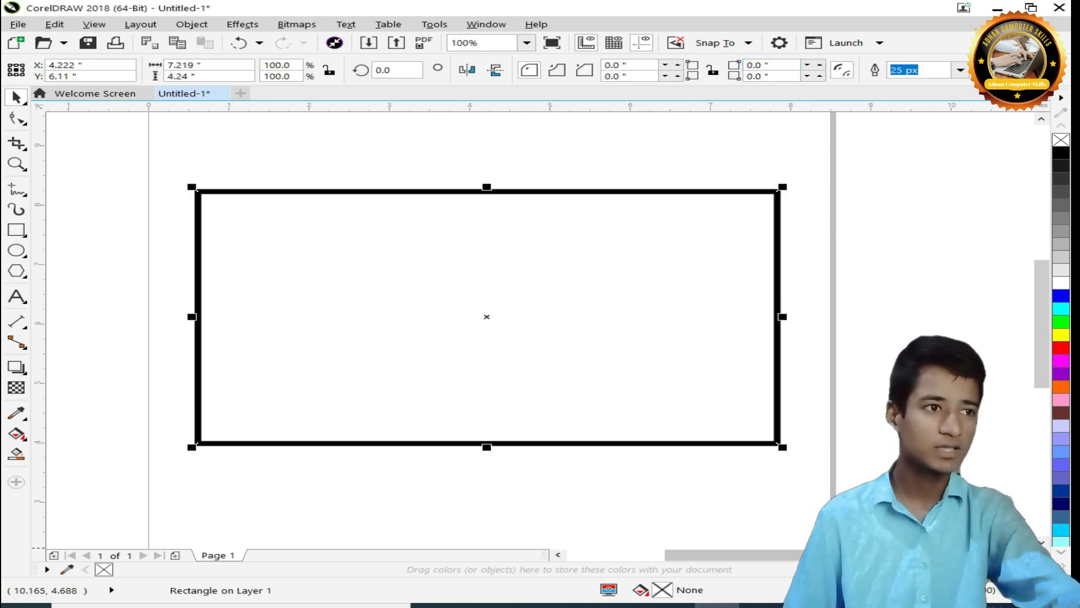
Round only the rectangle's upper-left corner with a radius of 0.7 inches
left_click(1013, 604)
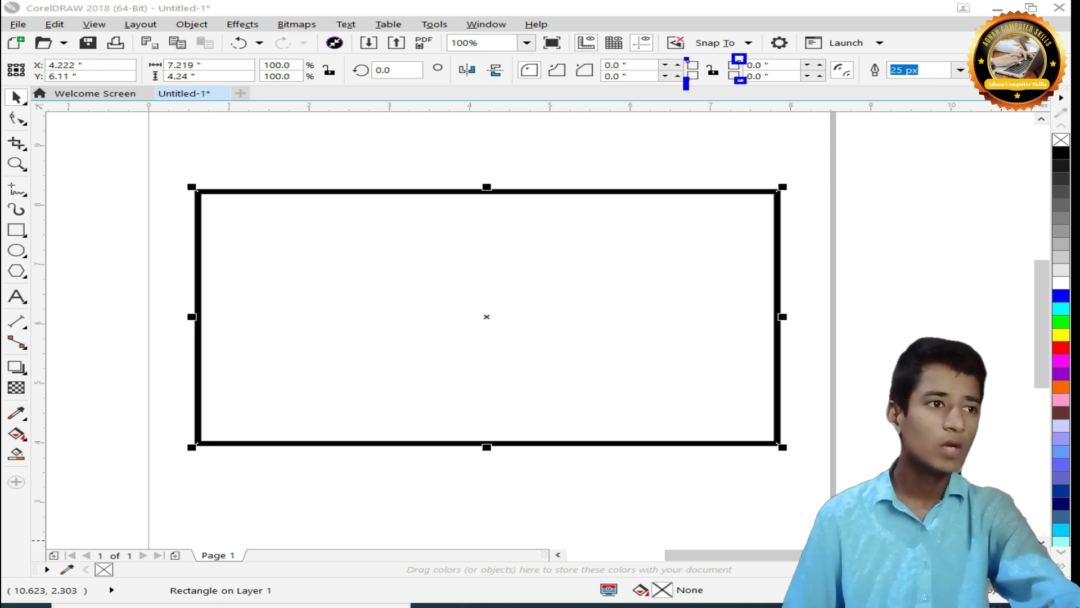
left_click(757, 370)
left_click(649, 354)
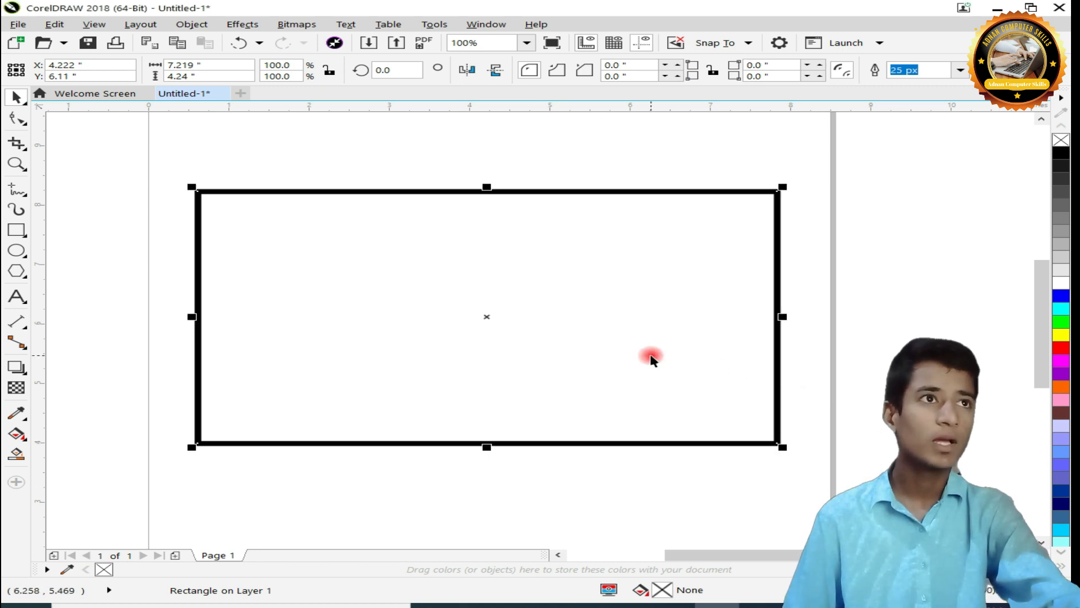
left_click(679, 65)
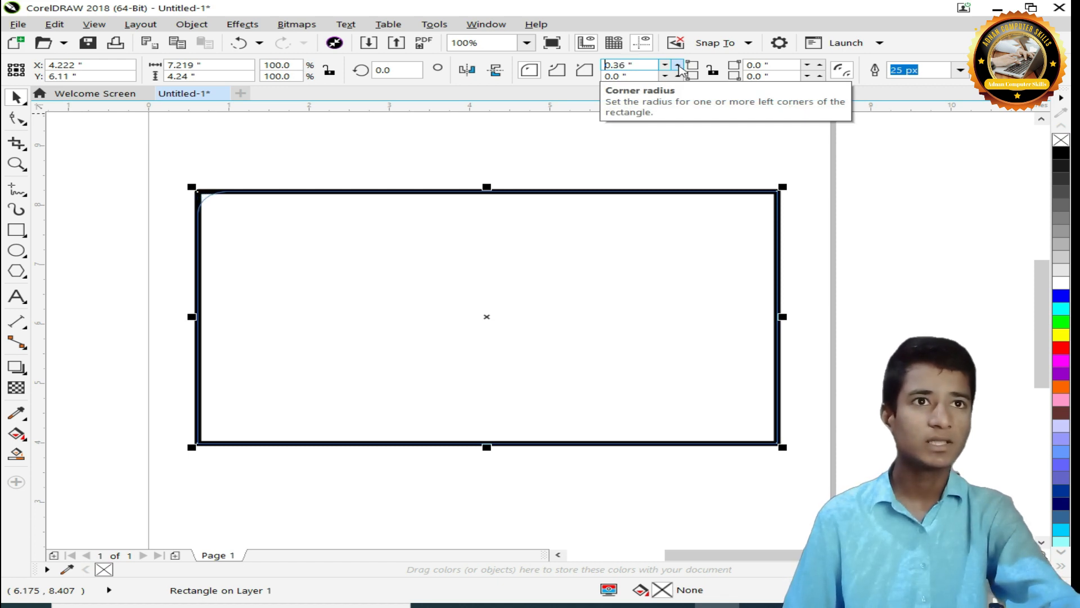
left_click(679, 65)
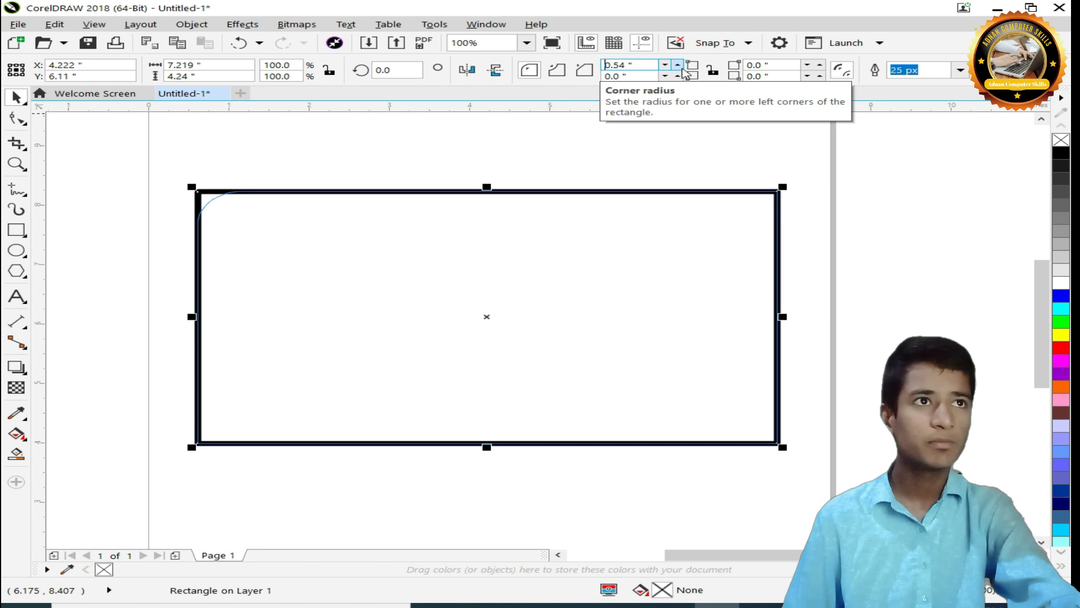
left_click(679, 66)
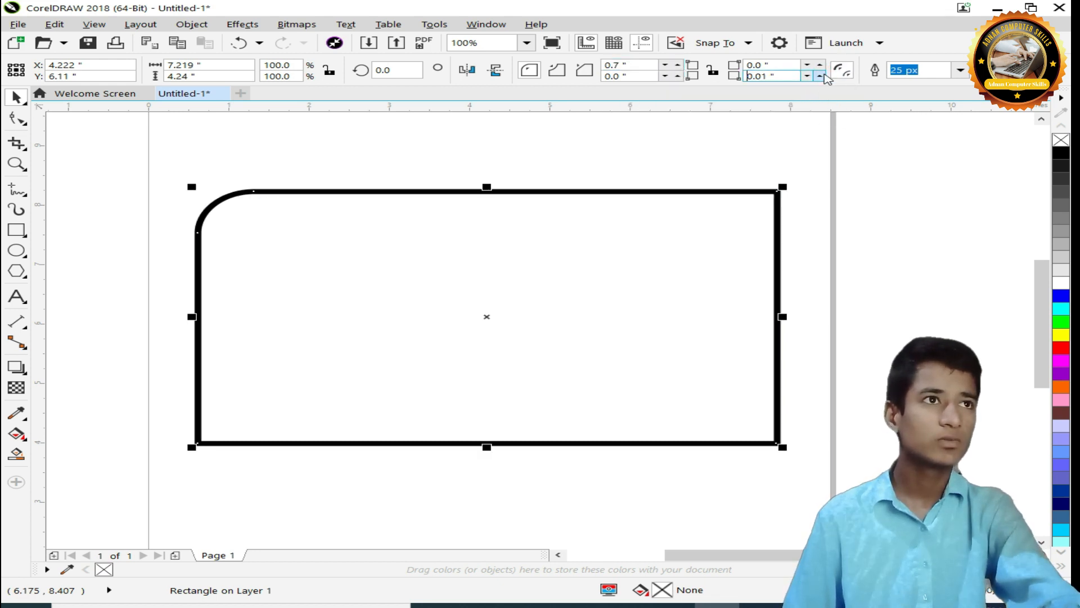
Round the rectangle's lower-right corner with a radius of 0.95 inches
left_click(821, 76)
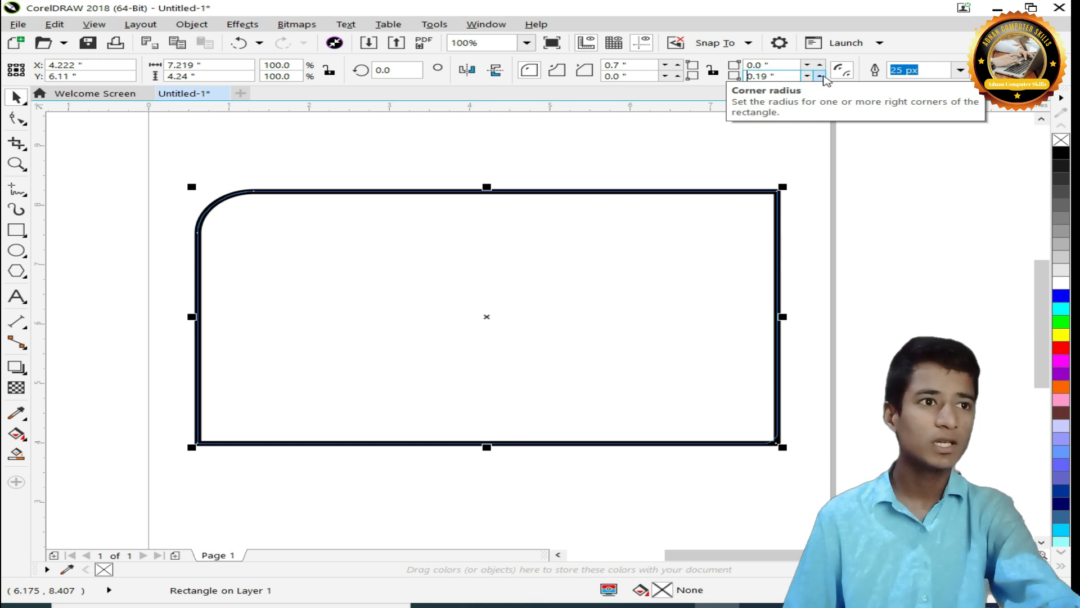
left_click(821, 76)
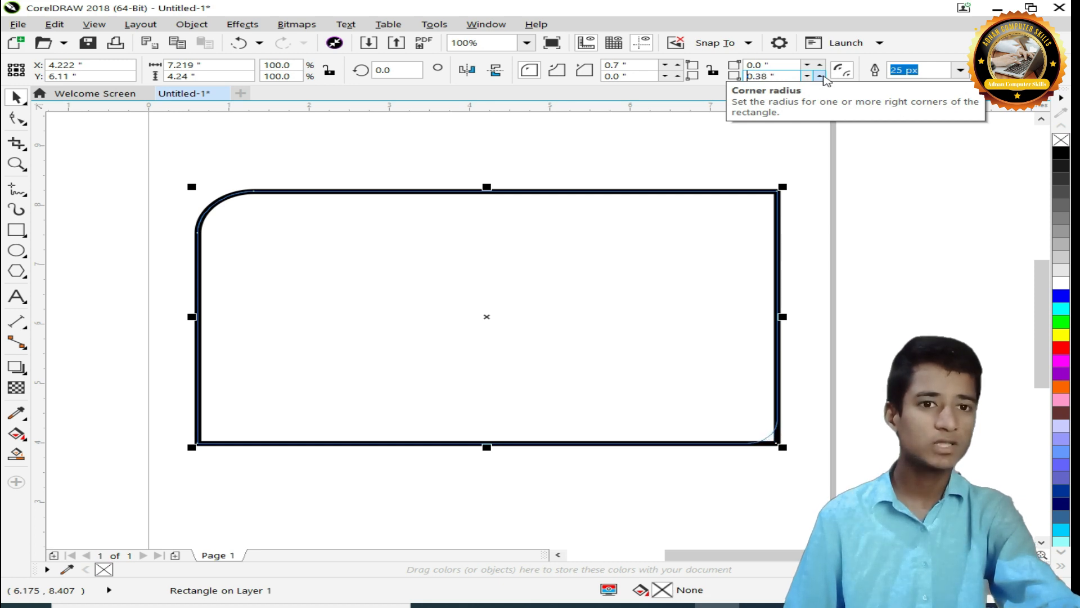
left_click(820, 76)
left_click(821, 76)
left_click(821, 76)
left_click(820, 76)
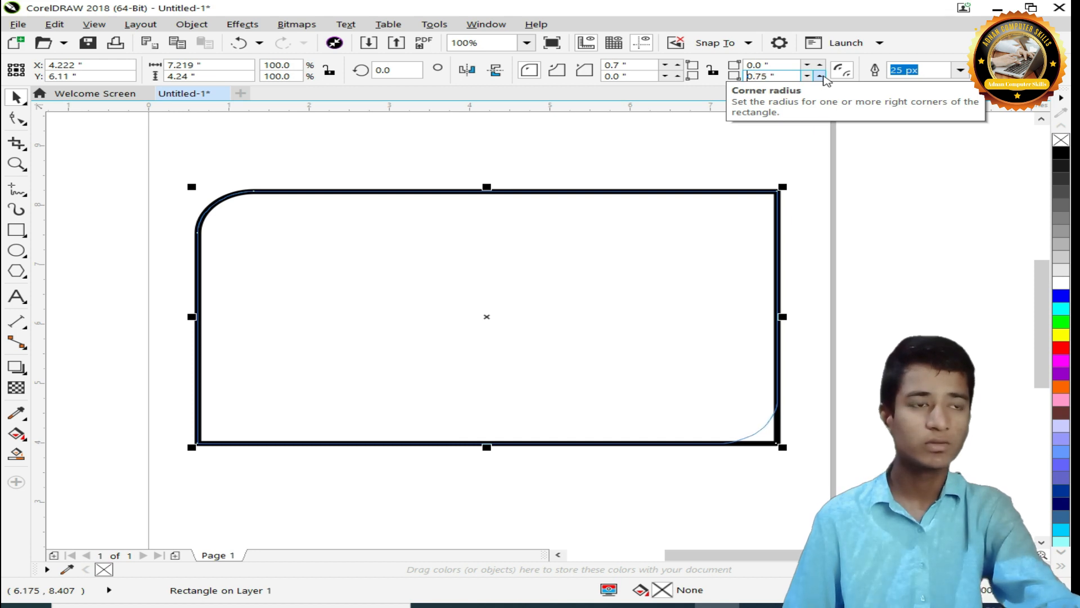
left_click(821, 76)
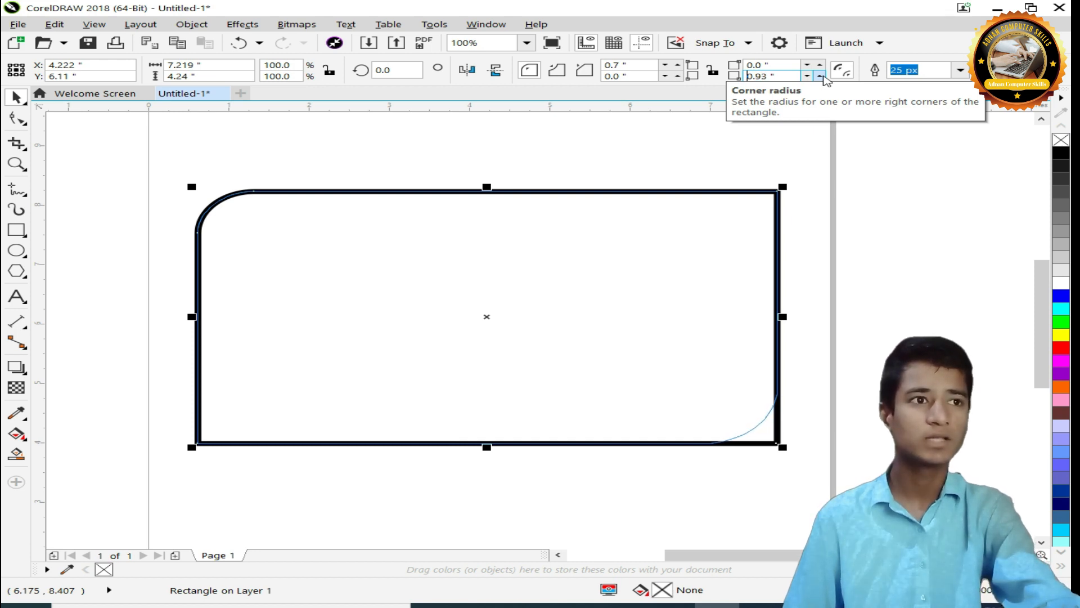
Move the rectangle's centre to about X 4.20, Y 5.63 inches
left_click(957, 306)
left_click(485, 357)
mouse_move(506, 383)
left_mouse_down()
mouse_move(557, 448)
mouse_move(573, 450)
mouse_move(538, 352)
mouse_move(516, 395)
left_mouse_up()
left_click_drag(500, 332, 579, 352)
left_click(892, 349)
left_click(440, 363)
key("Left")
key("Left")
key("Left")
key("Left")
key("Left")
key("Left")
key("Left")
key("Left")
key("Left")
key("Left")
key("Left")
key("Left")
key("Left")
key("Left")
key("Left")
key("Left")
key("Left")
key("Left")
key("Left")
key("Left")
key("Left")
key("Left")
key("Left")
key("Left")
key("Left")
key("Left")
key("Left")
key("Left")
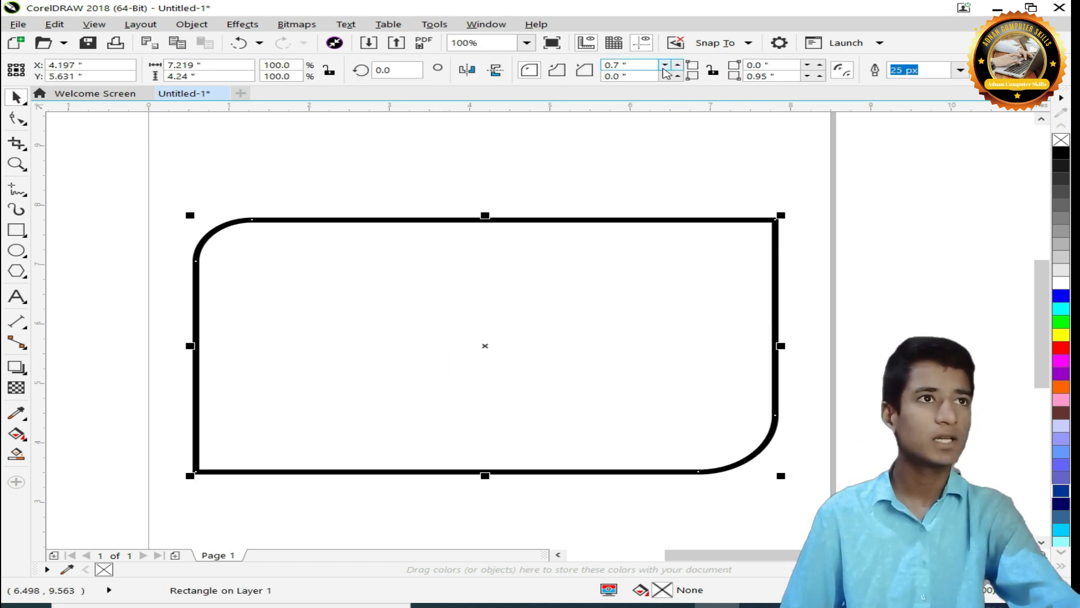
Set the rectangle's lower-left corner radius to 0.14 inches and its upper-right corner radius to 0.33 inches
left_click(678, 77)
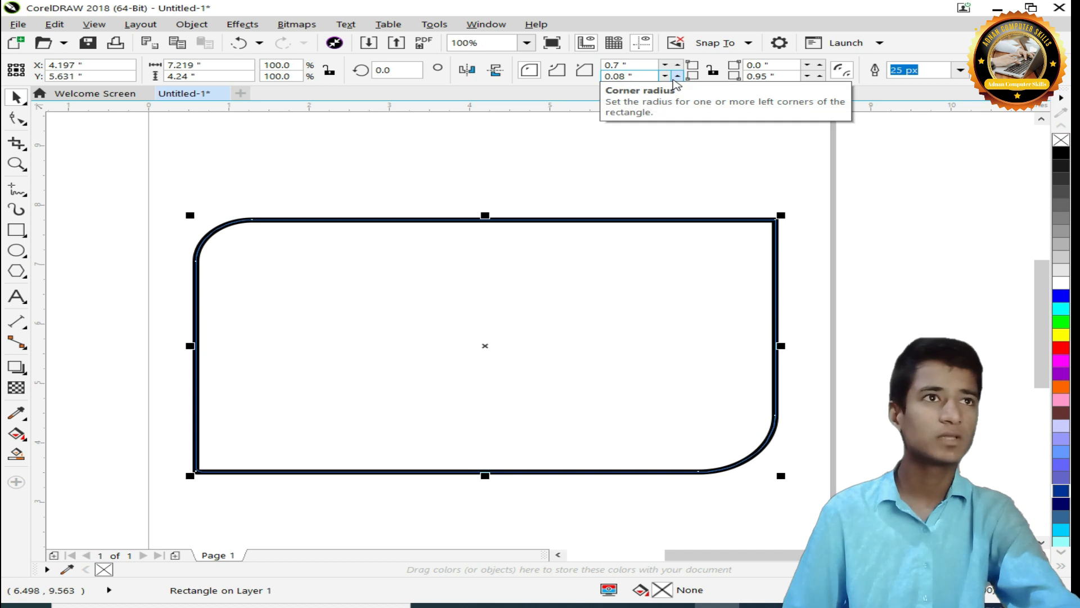
left_click(677, 76)
left_click(819, 69)
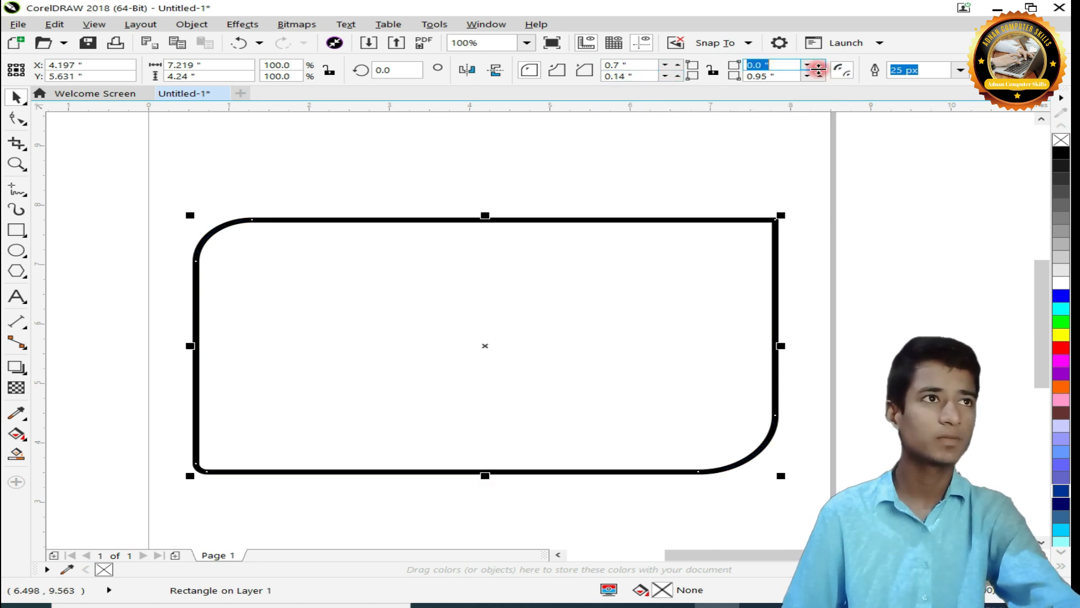
left_click(819, 68)
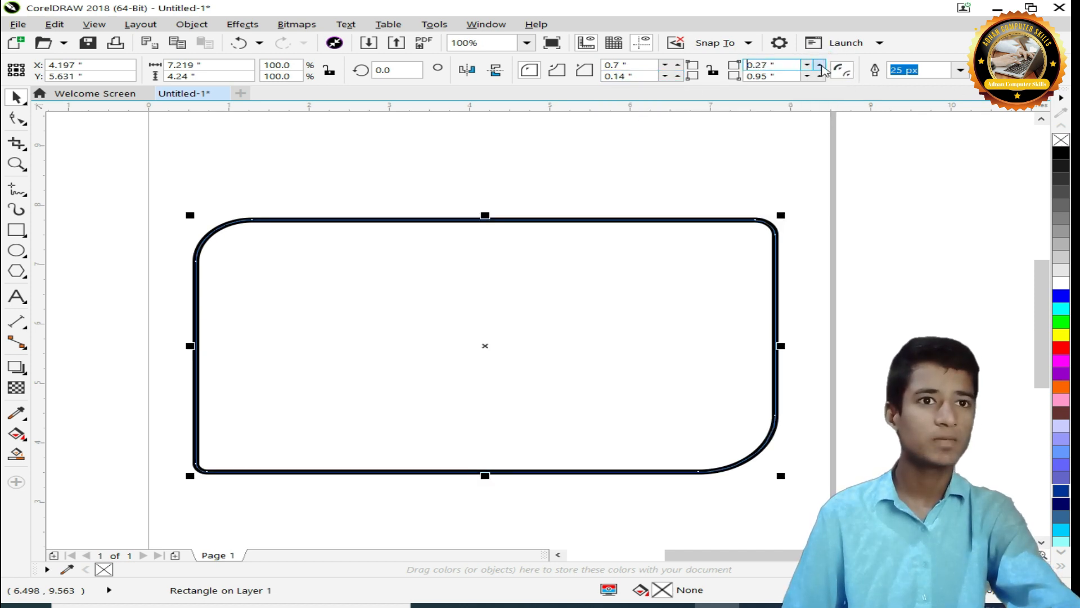
left_click(820, 65)
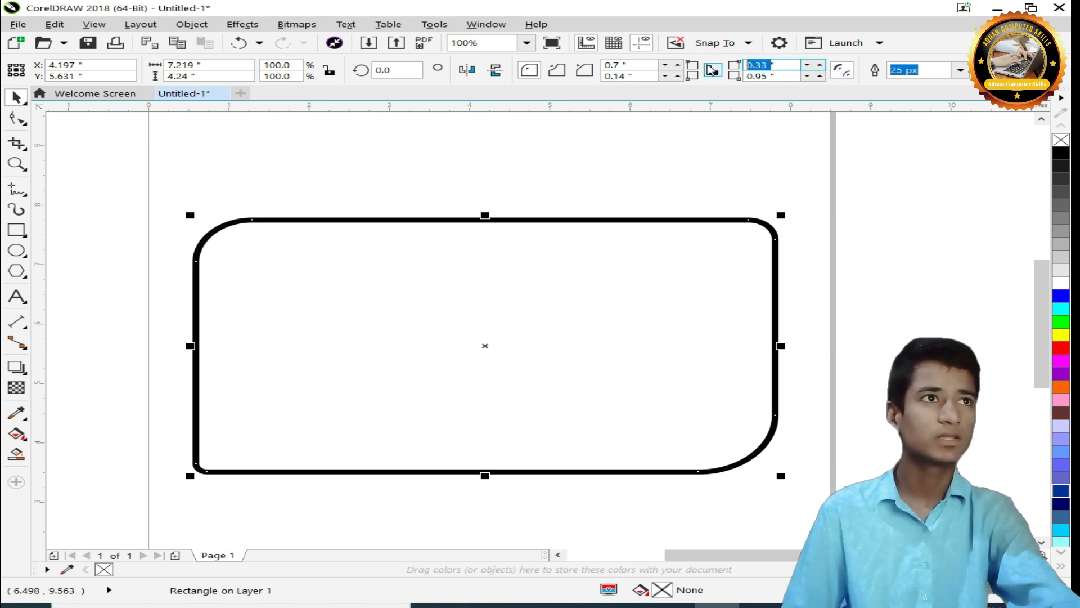
Delete the rectangle with the thick outline and rounded corners
scroll(853, 264, "up", 5)
scroll(400, 381, "down", 4)
scroll(436, 372, "up", 2)
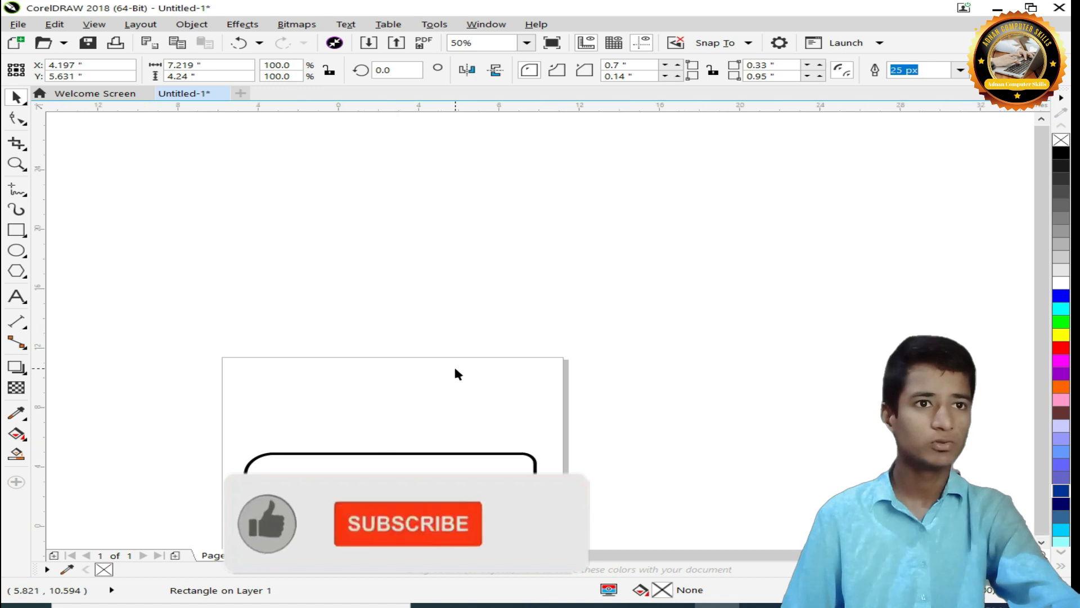
left_click_drag(1038, 247, 1036, 356)
scroll(225, 245, "up", 4)
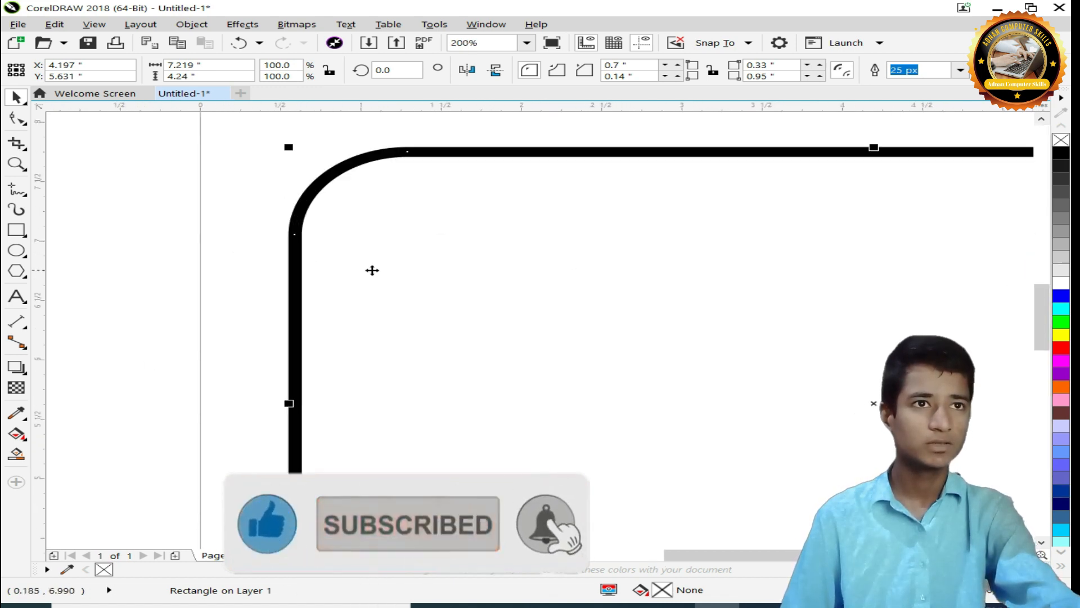
scroll(365, 269, "down", 2)
key("Delete")
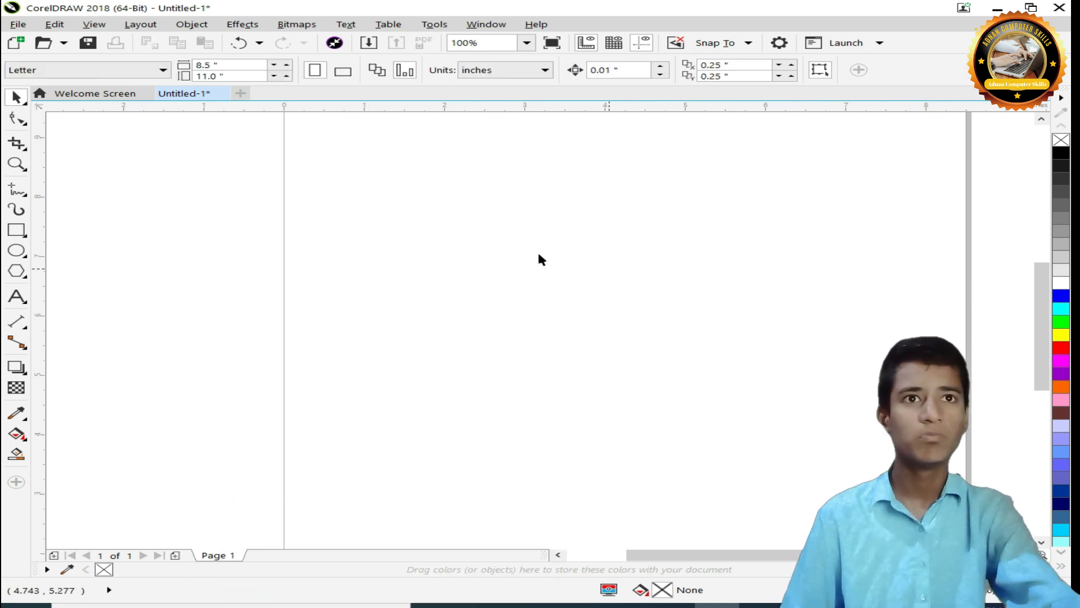
Draw a rectangle about 5.09 by 3.27 inches on the page and set its upper-left corner radius to 0
left_click(16, 230)
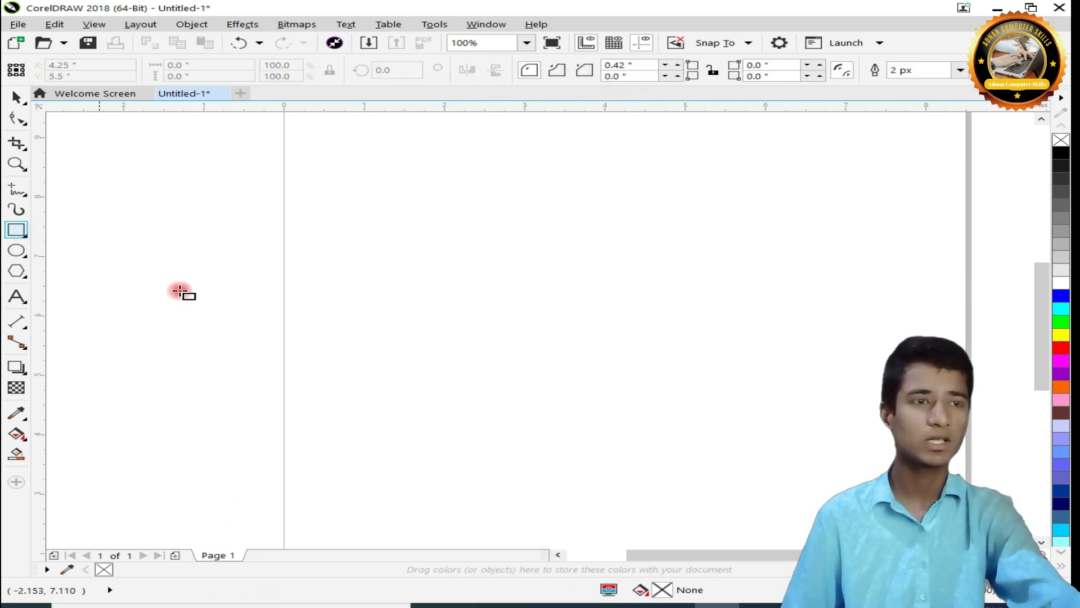
left_click_drag(384, 229, 793, 422)
left_click(589, 64)
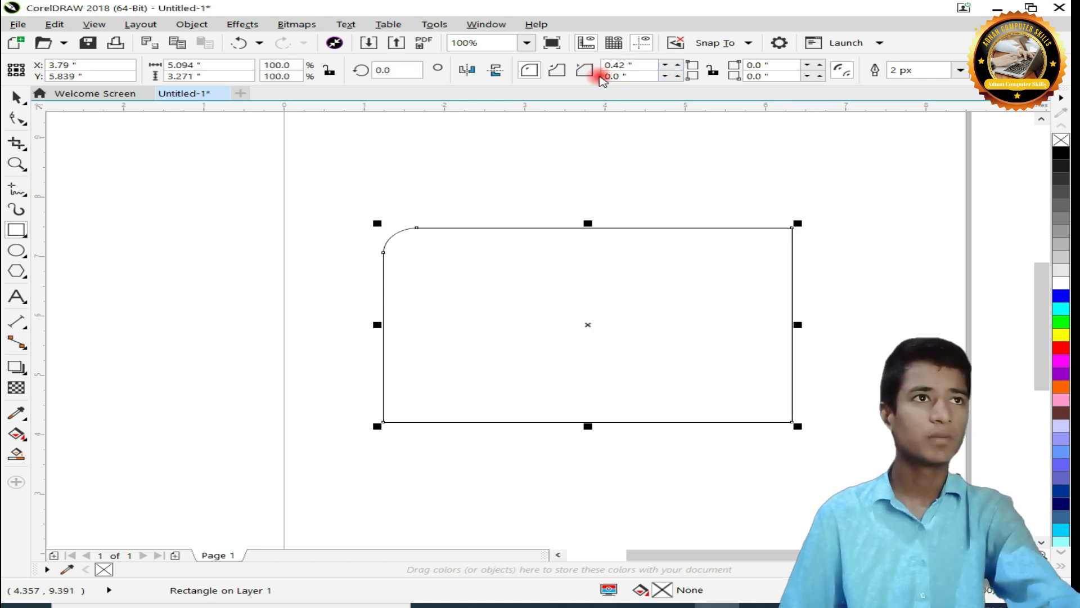
left_click(619, 66)
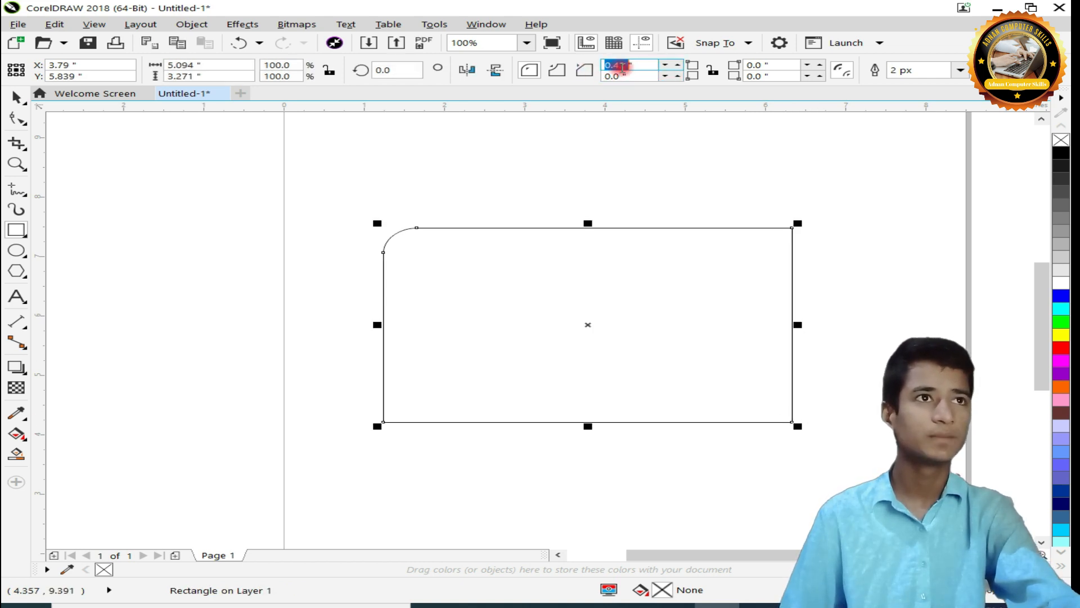
key("shift+Right")
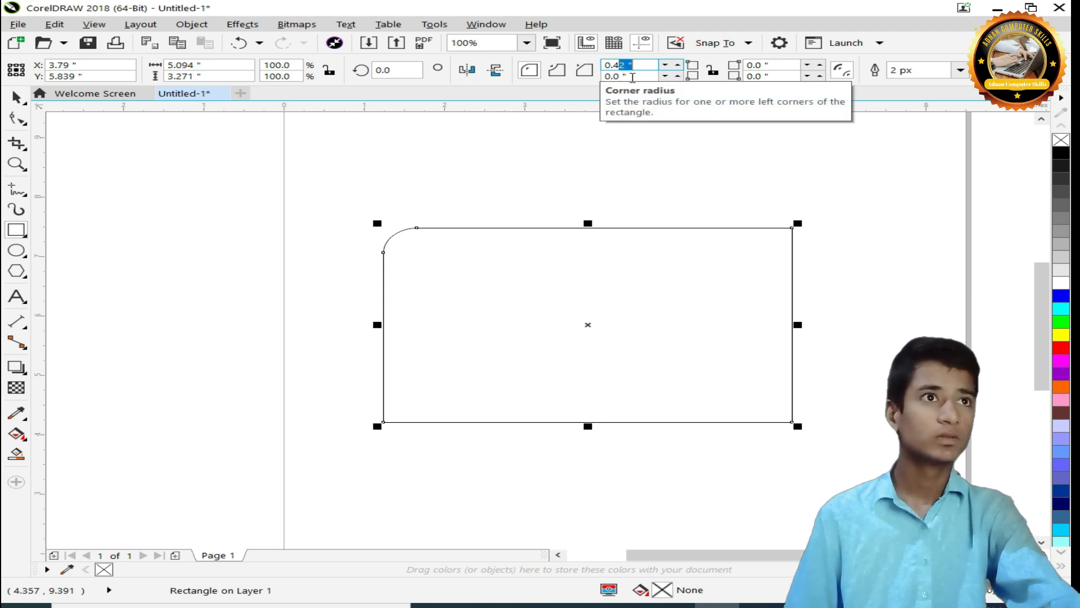
left_click(632, 65)
left_click_drag(640, 65, 589, 67)
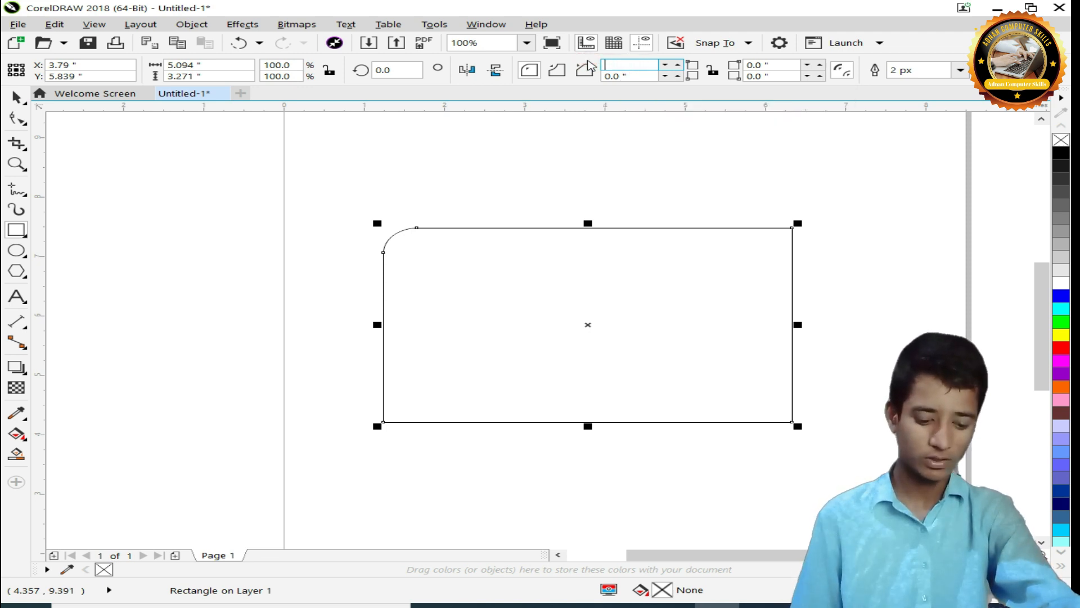
type("000")
key("Return")
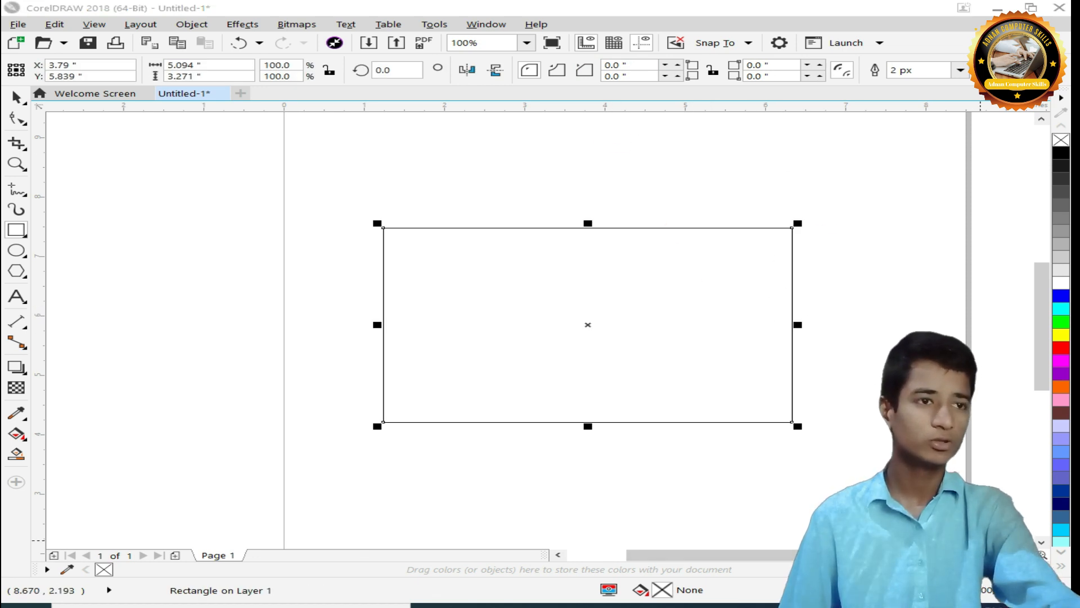
left_click(642, 309)
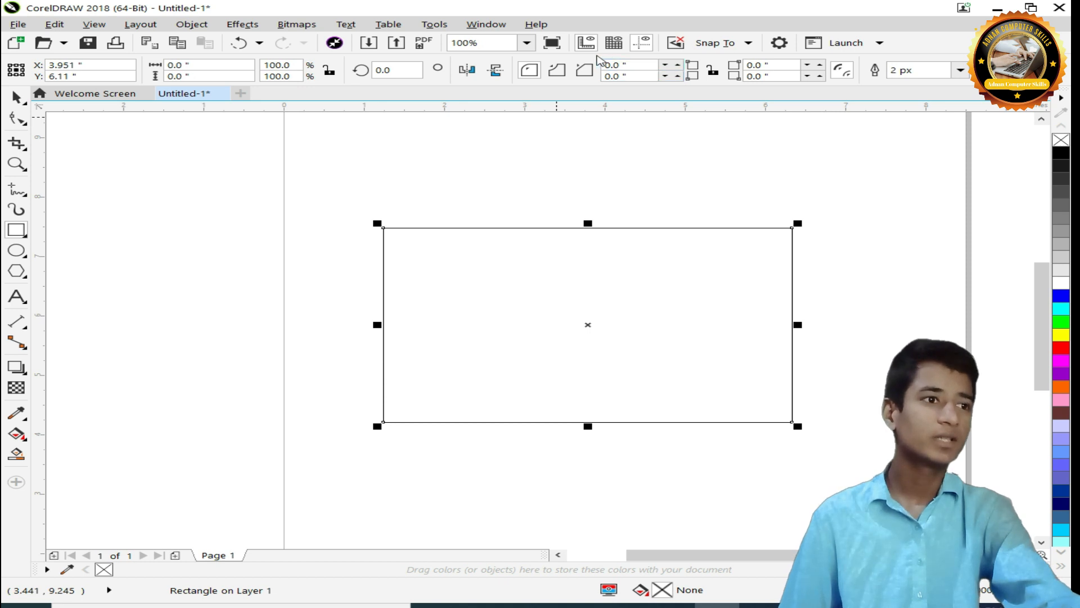
left_click(508, 538)
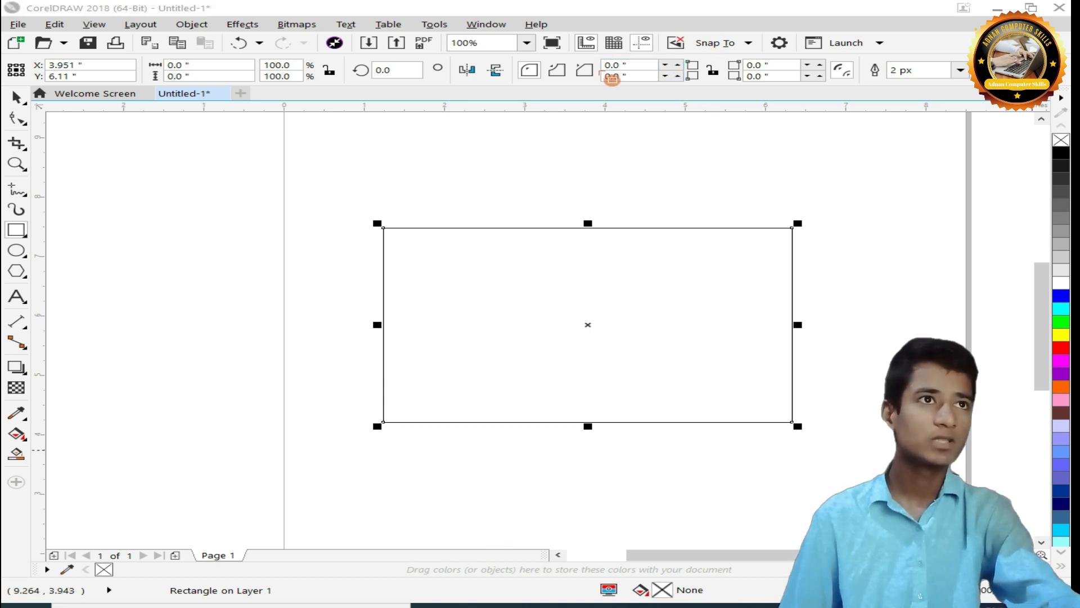
mouse_move(590, 53)
left_mouse_down()
mouse_move(852, 106)
mouse_move(826, 89)
mouse_move(842, 99)
left_mouse_up()
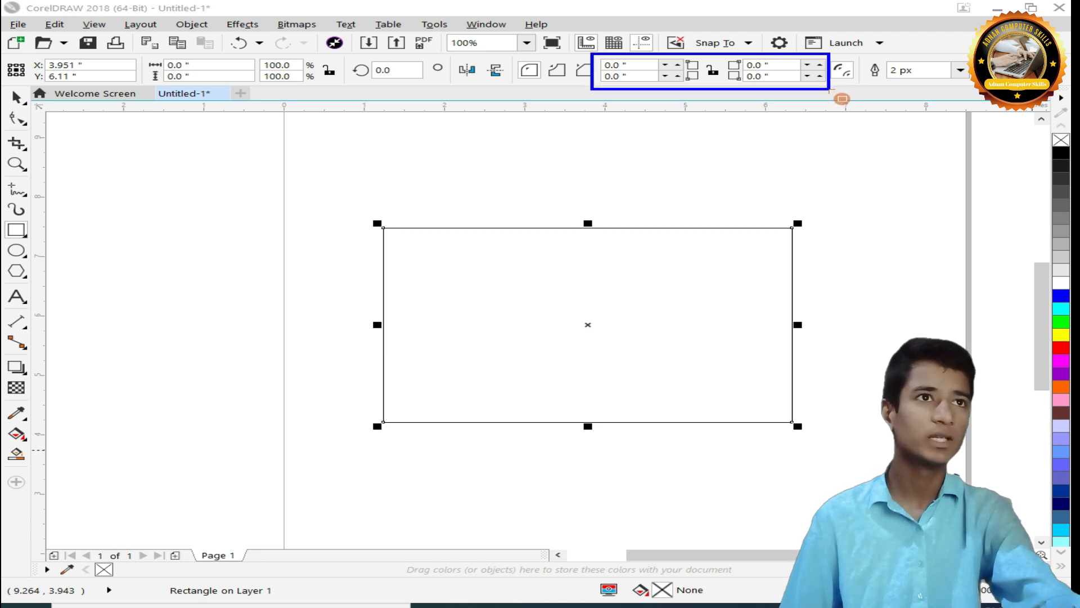
left_click_drag(511, 55, 605, 88)
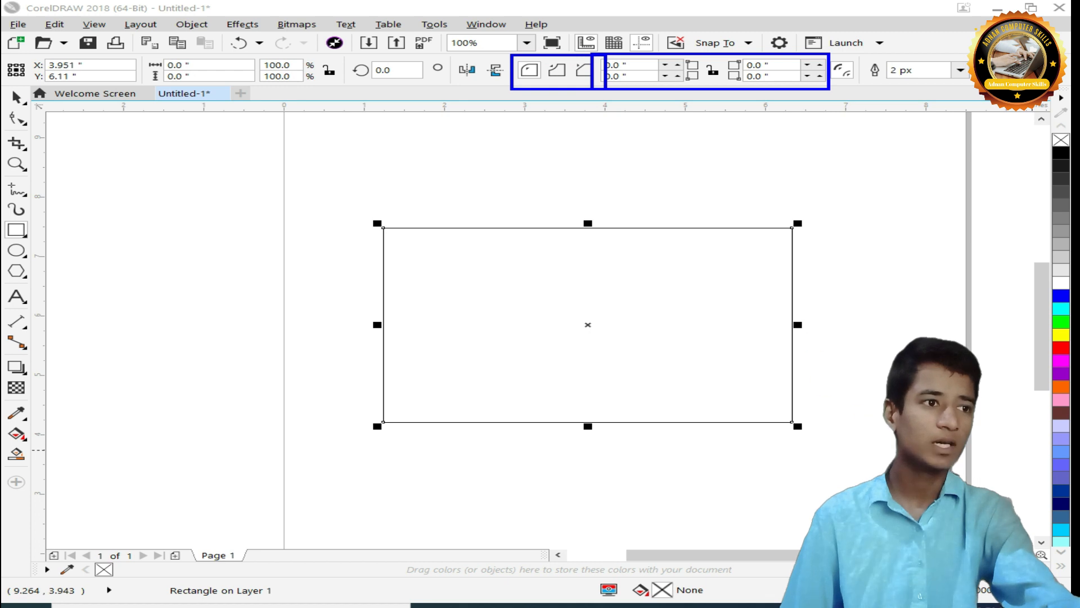
key("Escape")
left_click(1003, 492)
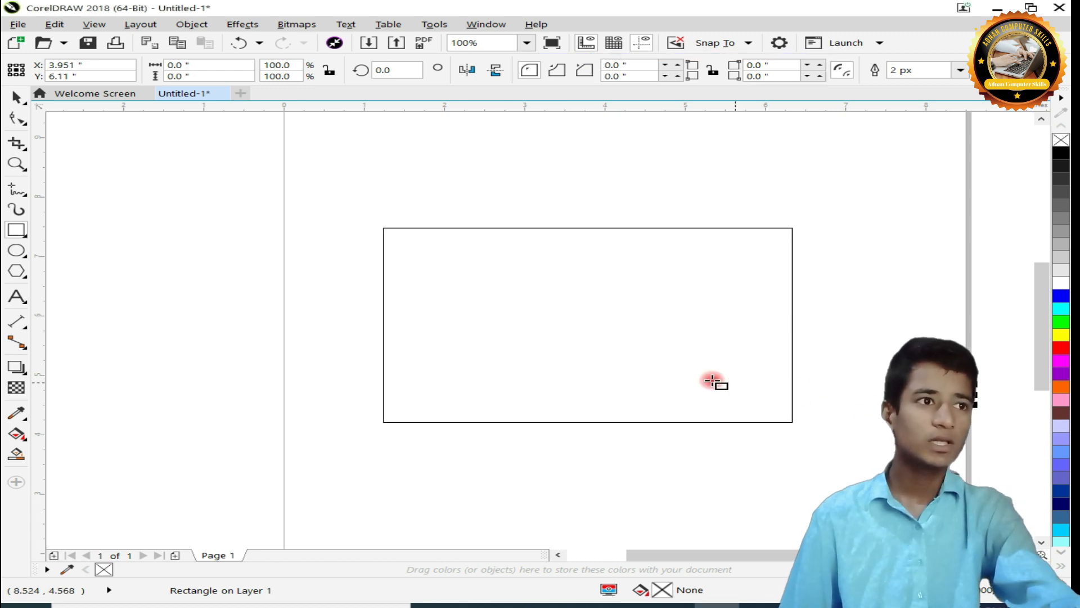
Set the large rectangle's outline width to 25 px
left_click(14, 99)
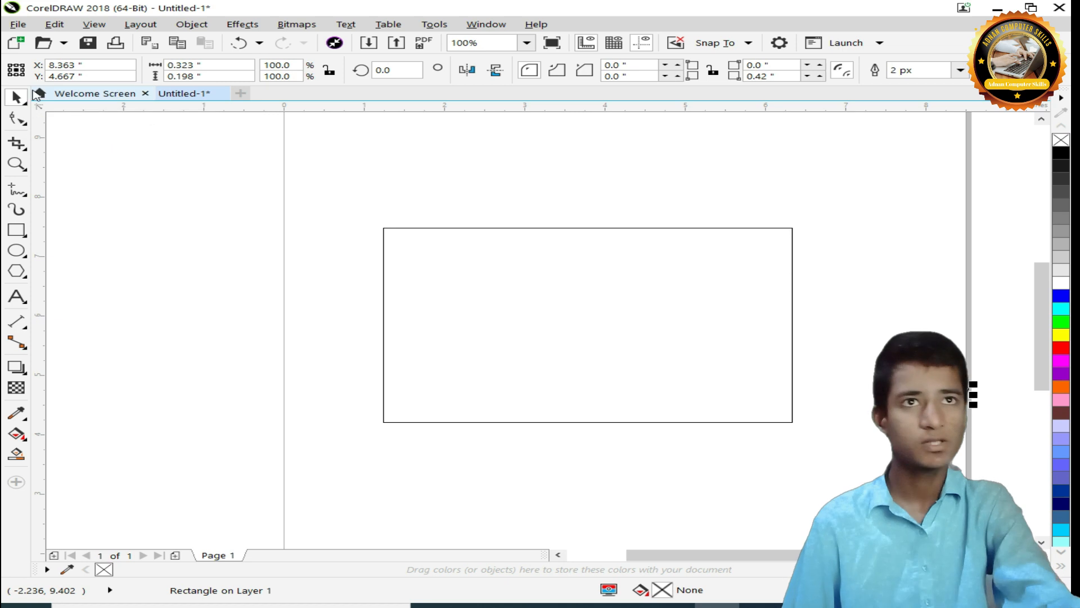
left_click(584, 382)
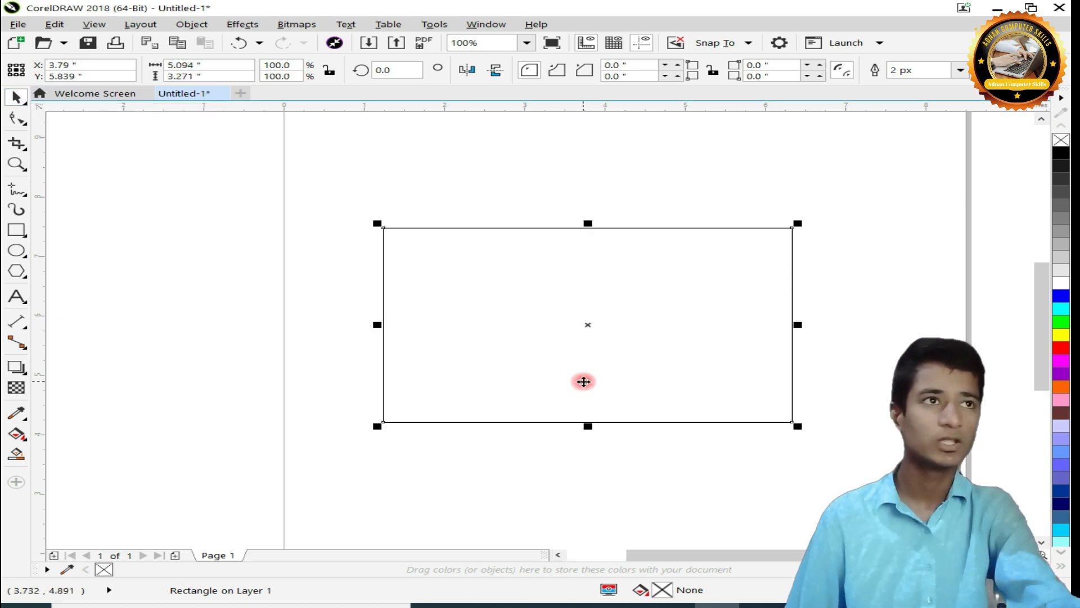
left_click(960, 70)
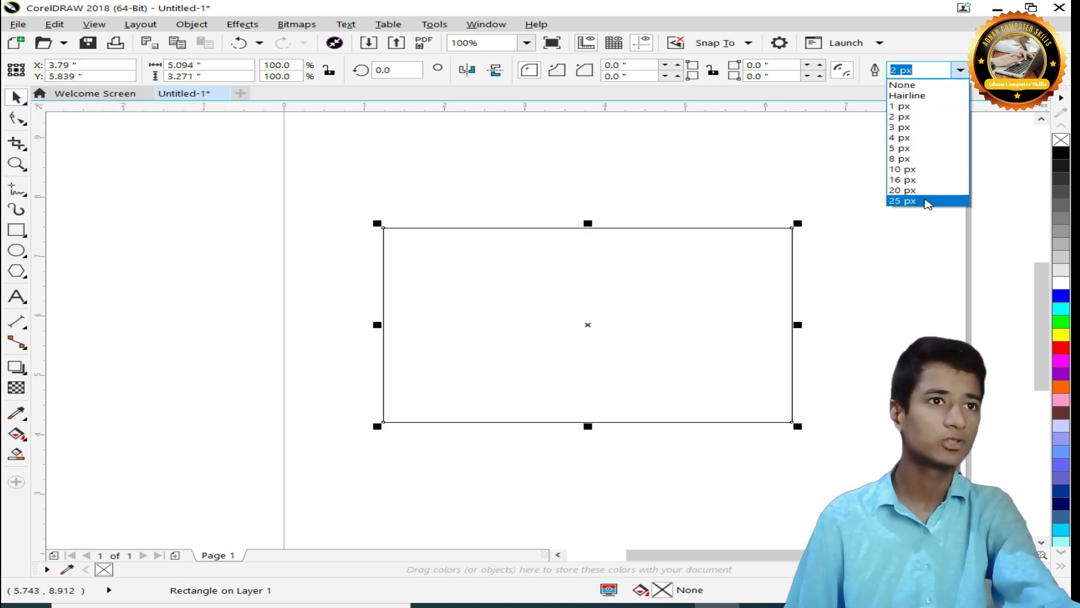
left_click(926, 201)
right_click(855, 185)
left_click(552, 292)
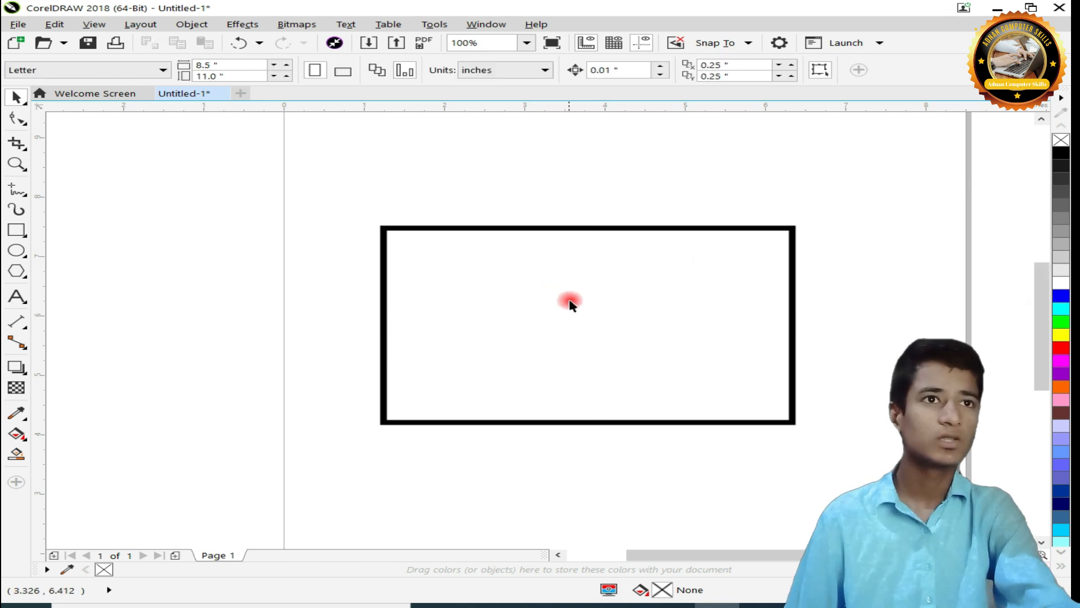
Round the large rectangle's upper-left corner with a radius of 0.13 inches
left_click(530, 289)
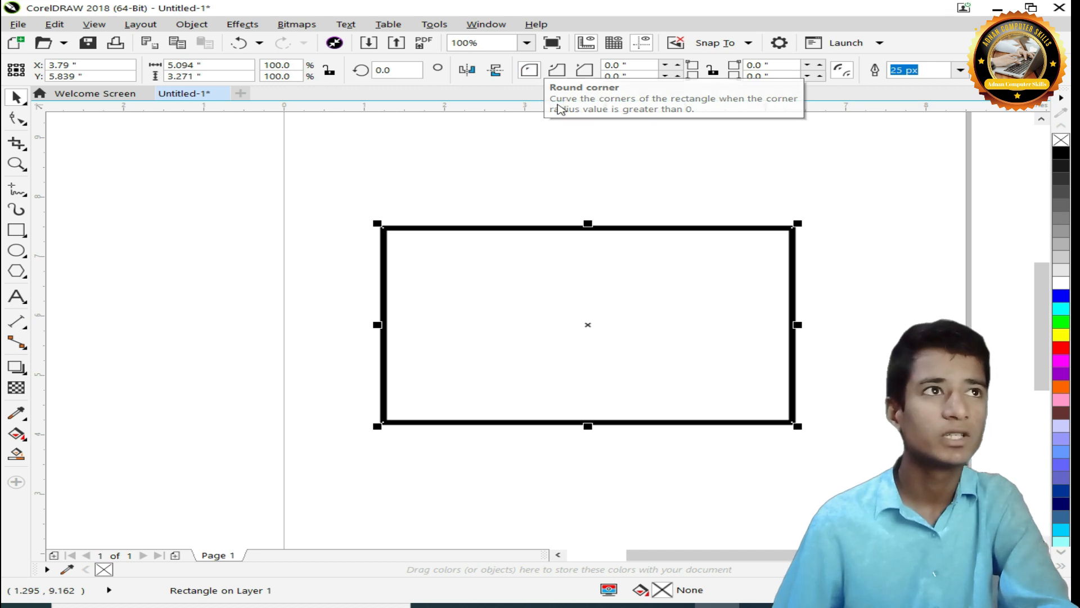
left_click(679, 65)
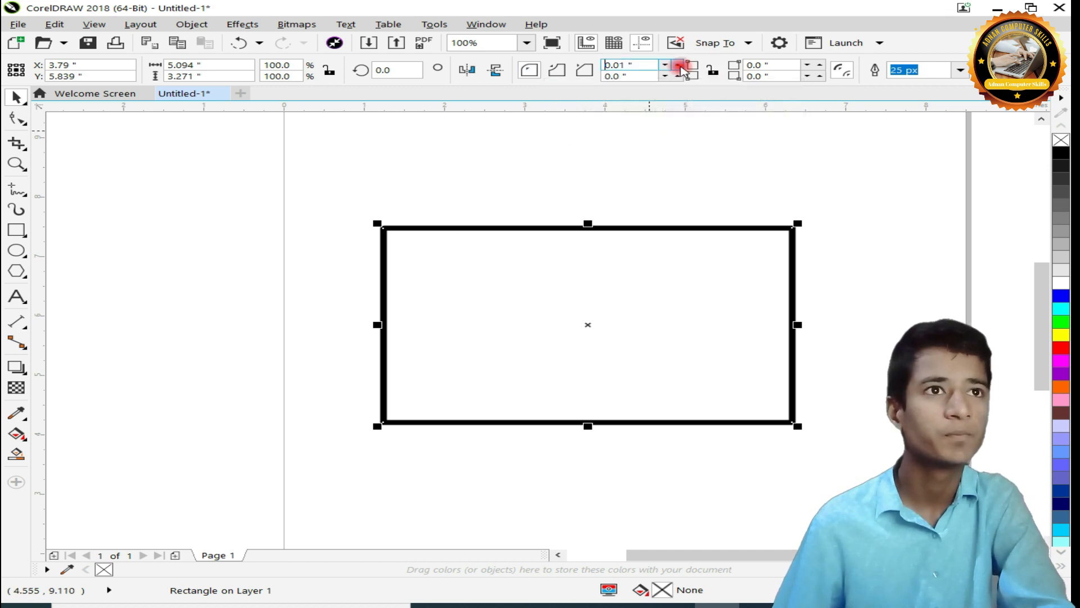
scroll(386, 223, "up", 4)
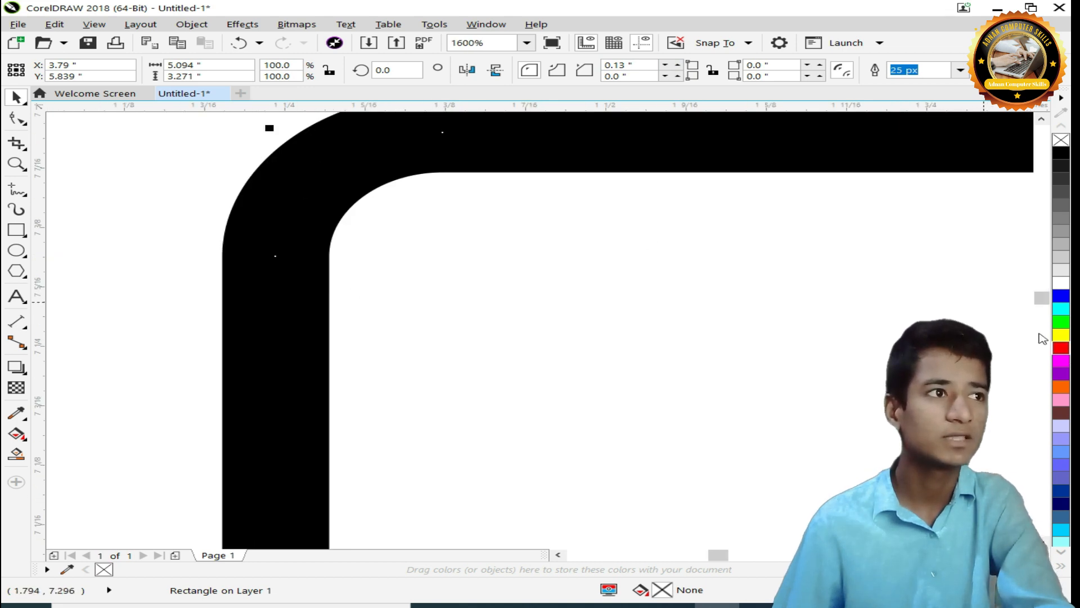
left_click_drag(1036, 305, 1036, 299)
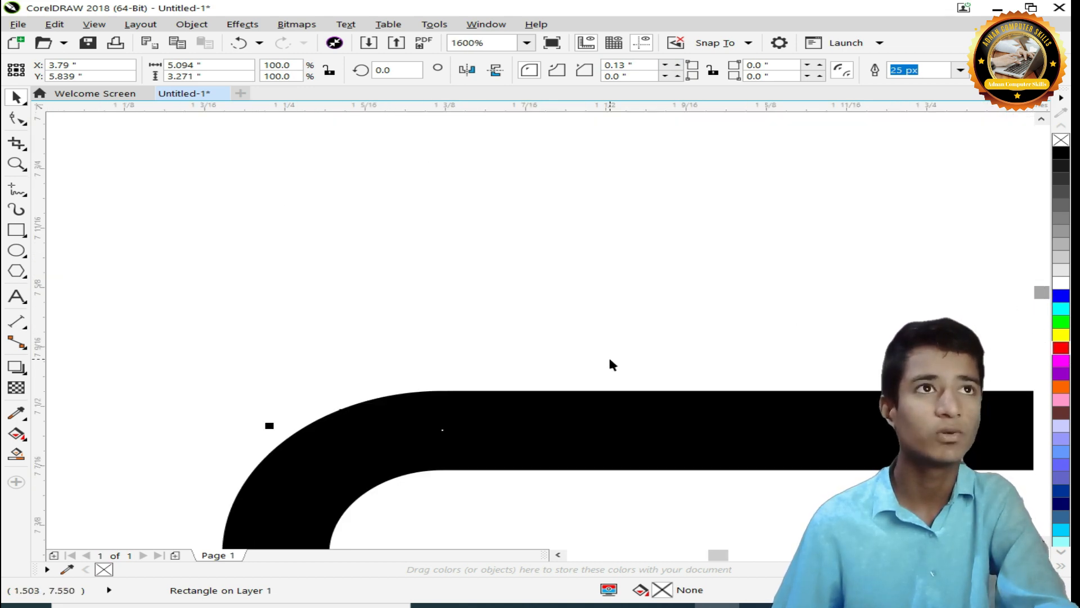
Change the rectangle's corner style to scalloped and set the upper-left corner radius to 0.21 inches
left_click(557, 70)
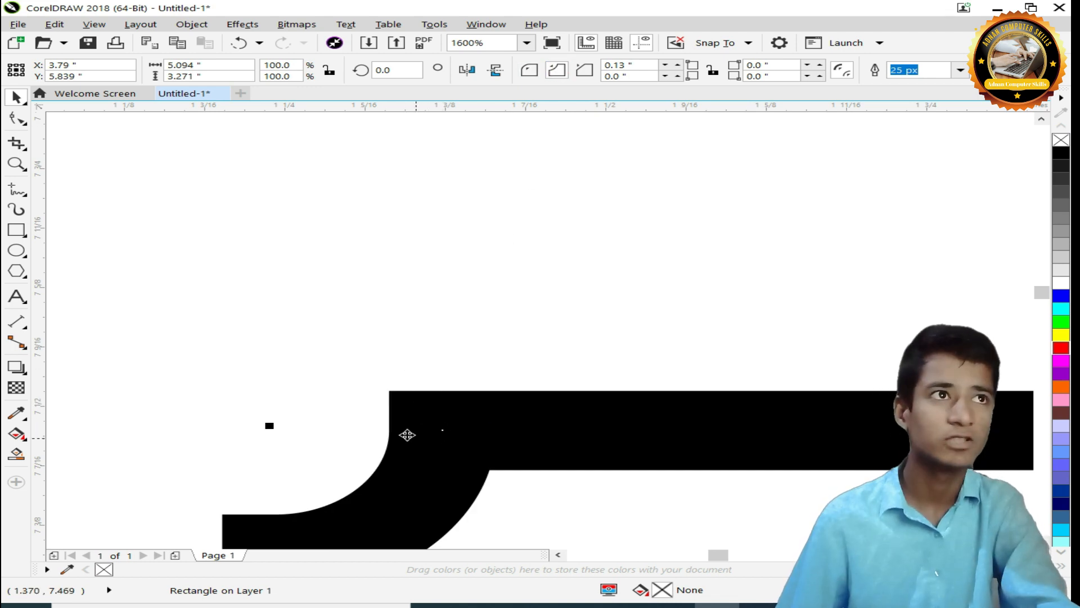
left_click(679, 65)
left_click(679, 64)
left_click_drag(1044, 296, 1040, 296)
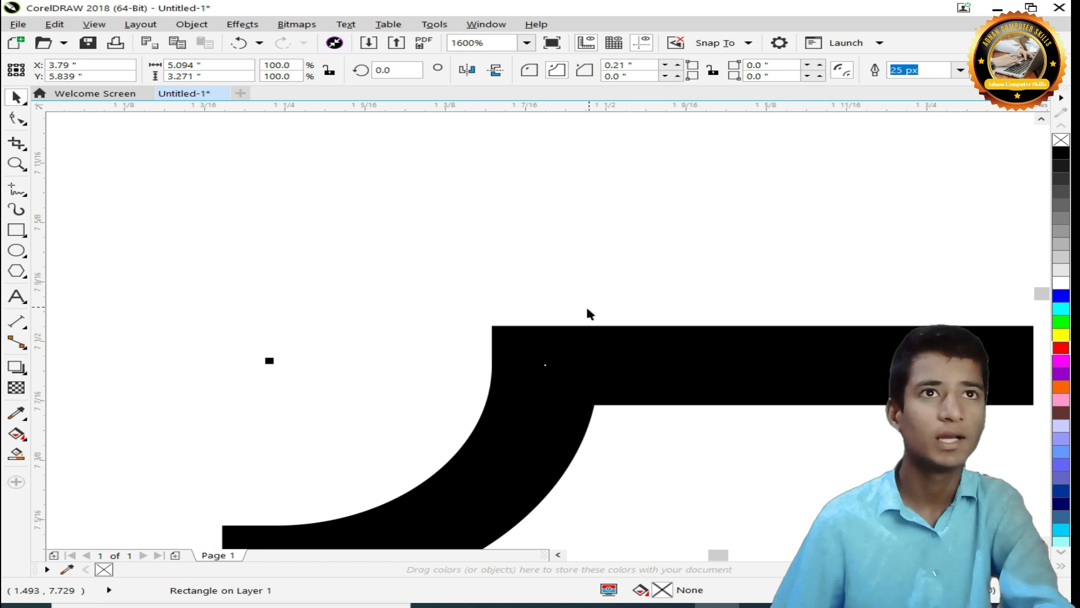
Set the rectangle's upper-left corner radius to 0.26 inches and its lower-left corner radius to 0.04 inches
scroll(297, 241, "down", 8)
left_click(534, 347)
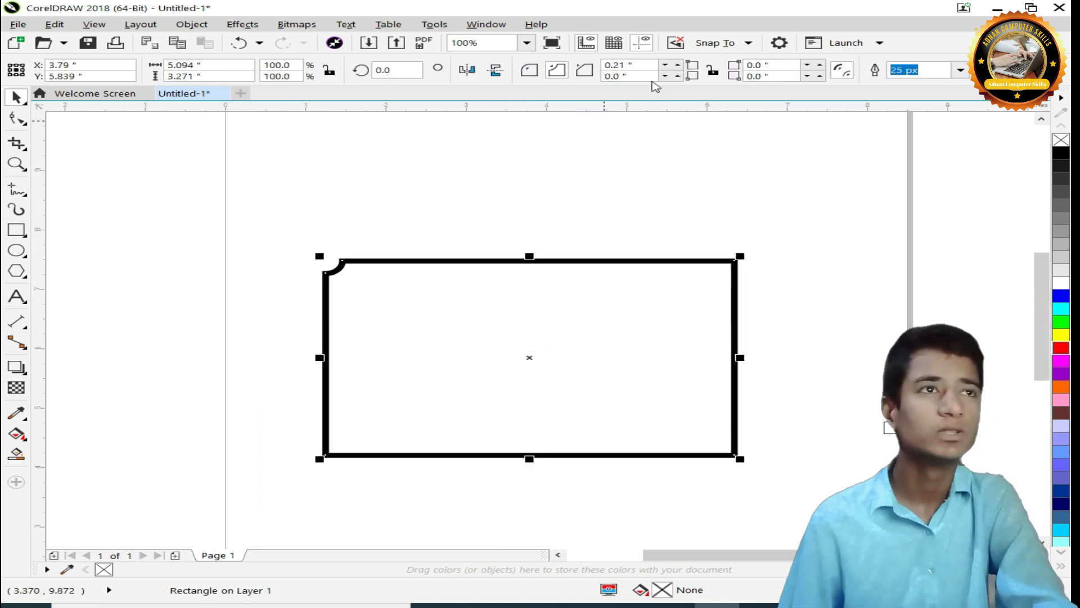
left_click(679, 65)
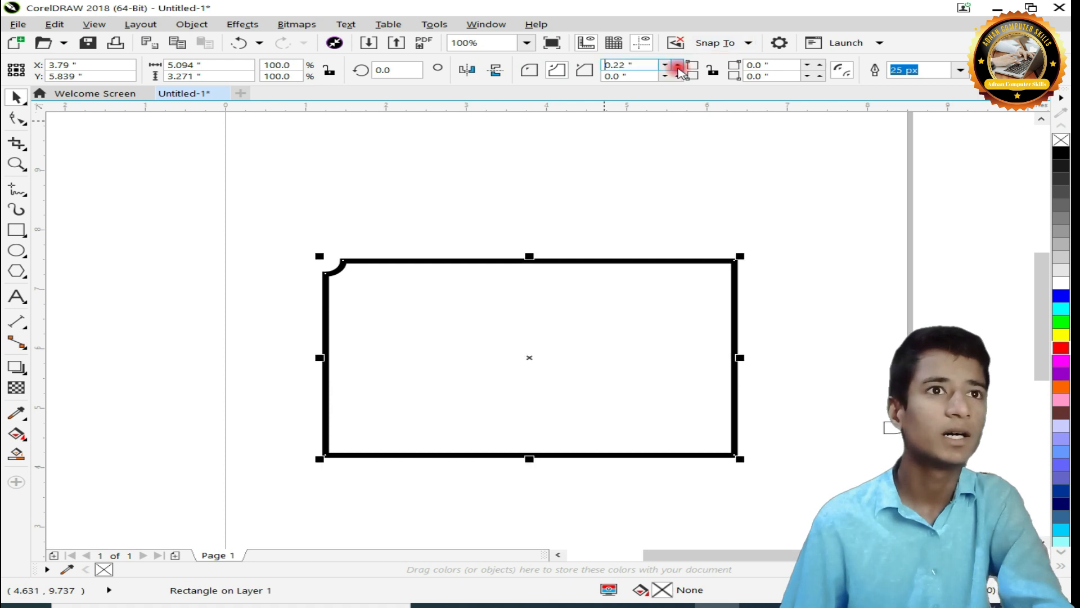
left_click(680, 67)
left_click(680, 77)
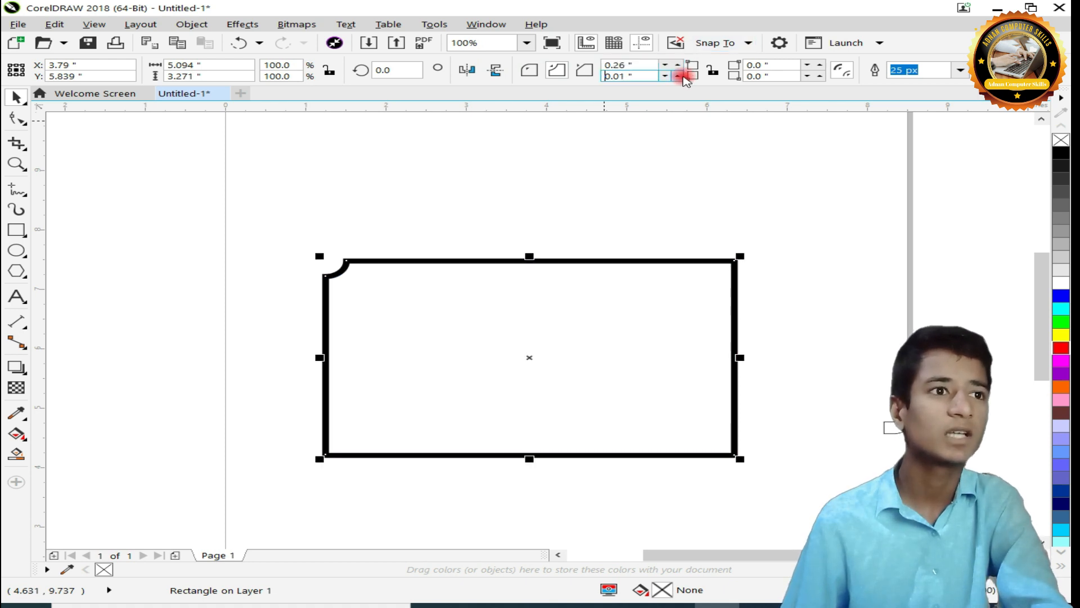
Link the corner radii and enlarge the scallops to 0.82 inches upper-left, 0.6 inches lower-left and 0.56 inches at both right corners
left_click(713, 70)
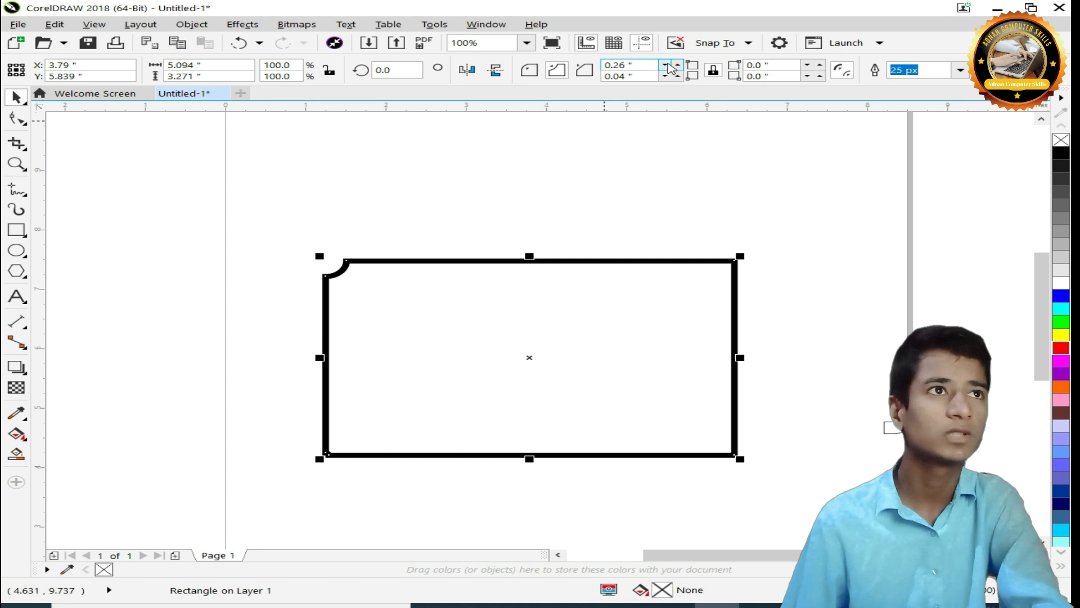
left_click(679, 65)
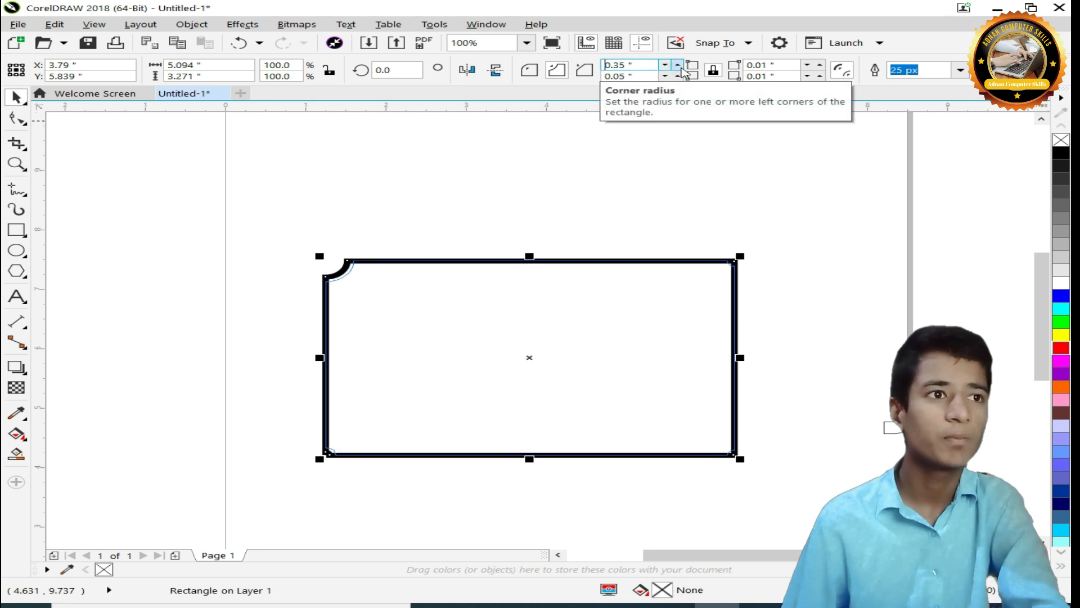
left_click(820, 65)
left_click(820, 65)
left_click(820, 65)
left_click(819, 66)
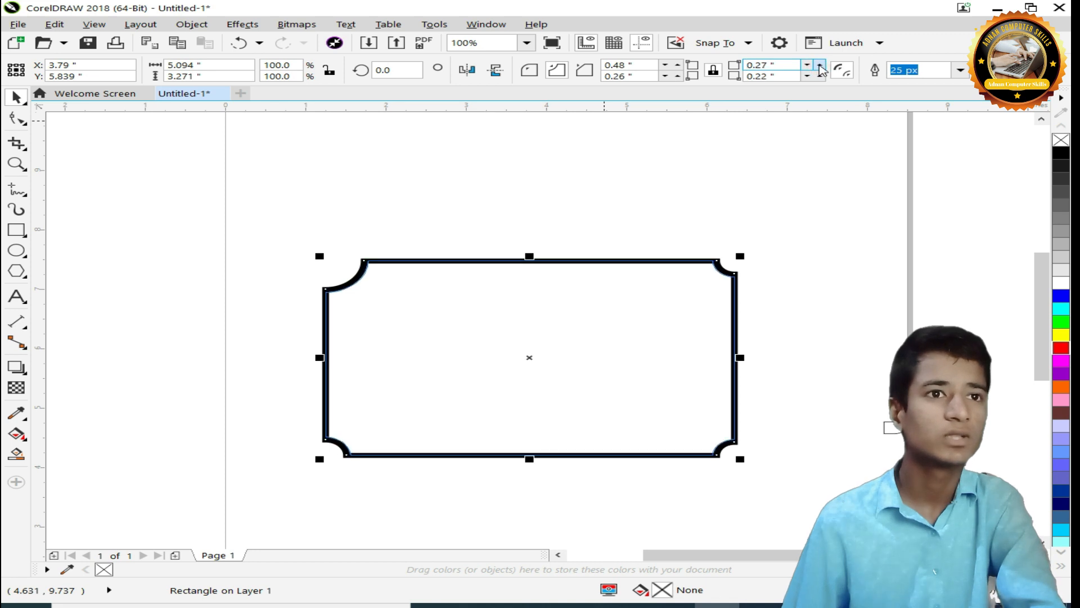
left_click(820, 65)
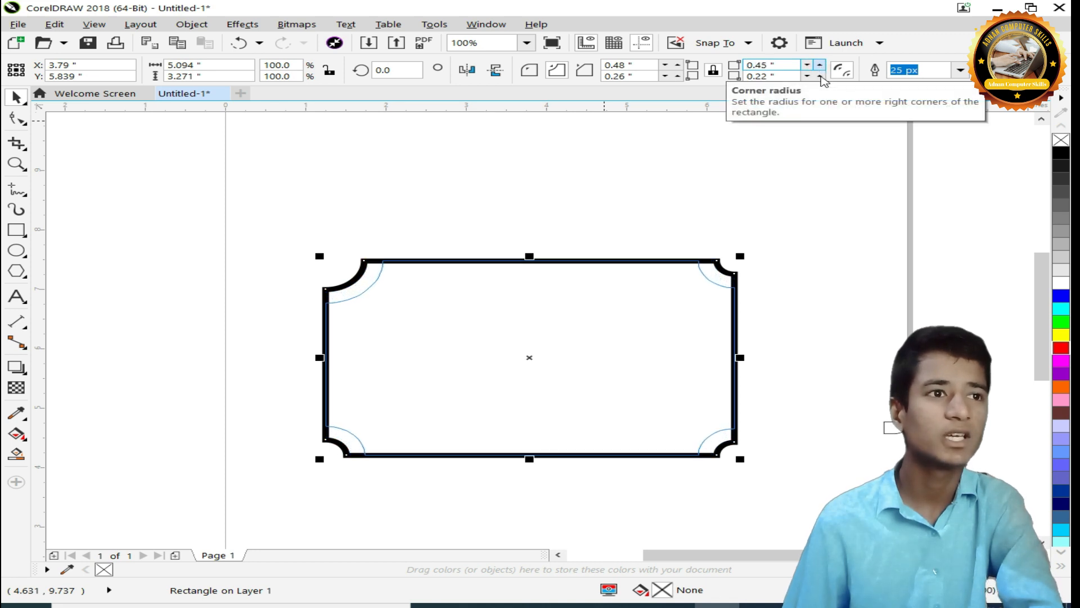
left_click(544, 307)
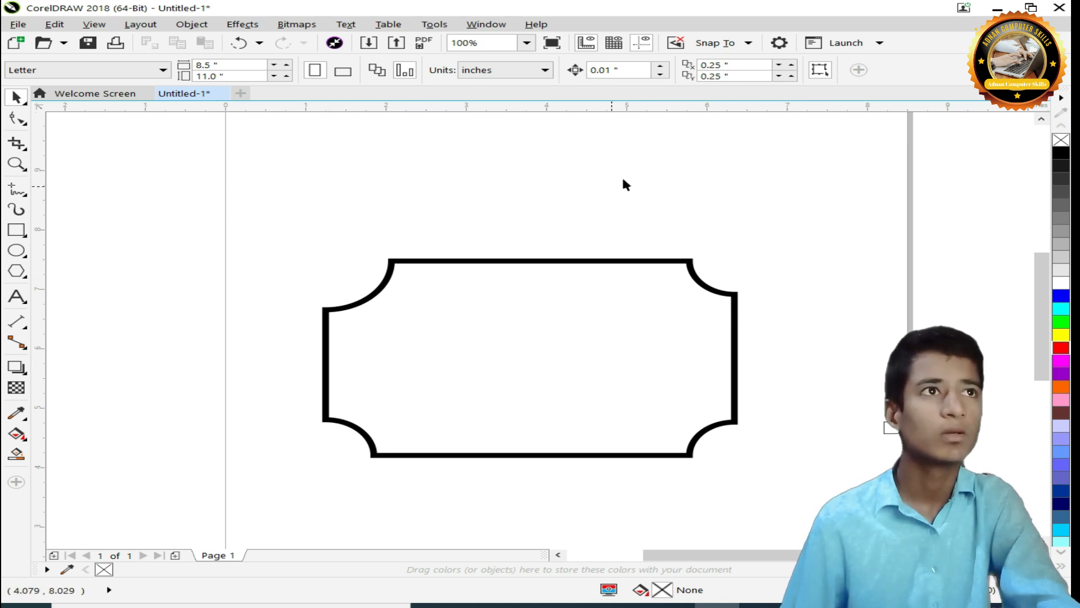
Move the scalloped rectangle higher on the page and reduce its height to about 1.01 inches
left_click(544, 346)
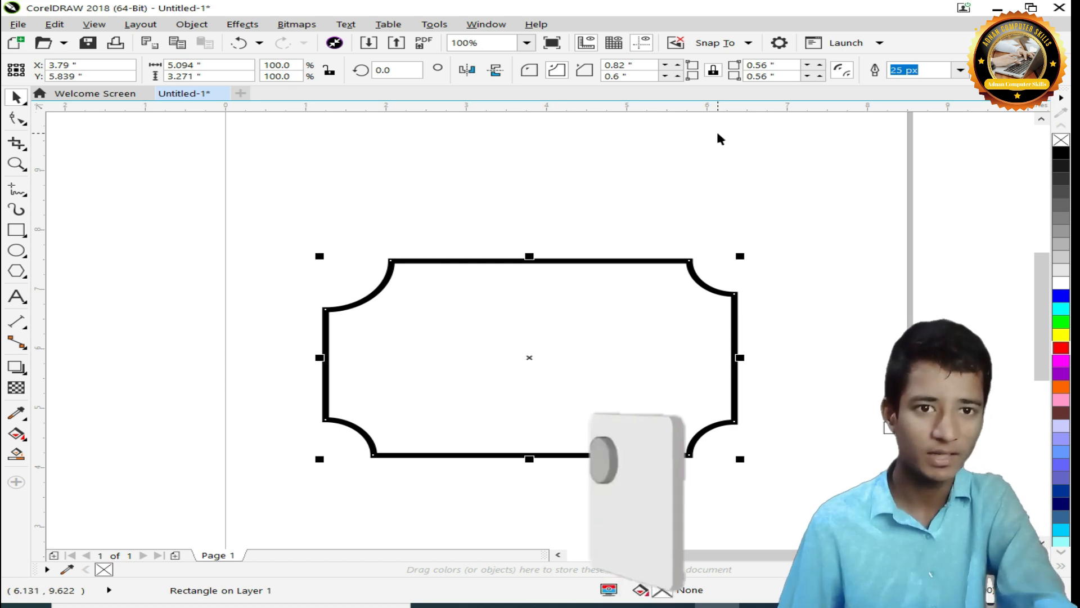
left_click(627, 204)
left_click(505, 345)
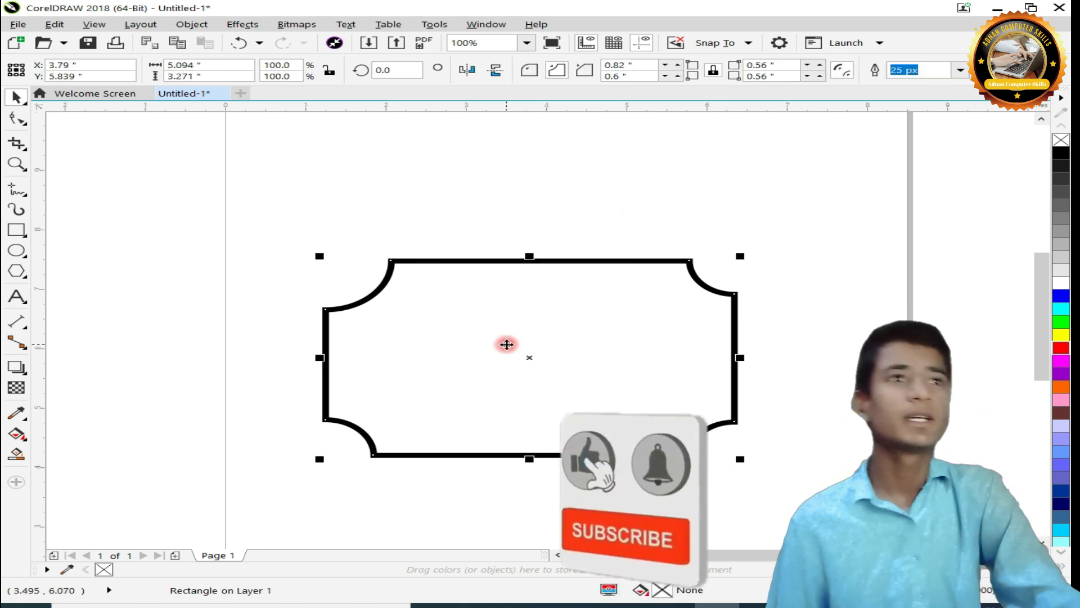
left_click_drag(651, 327, 681, 366)
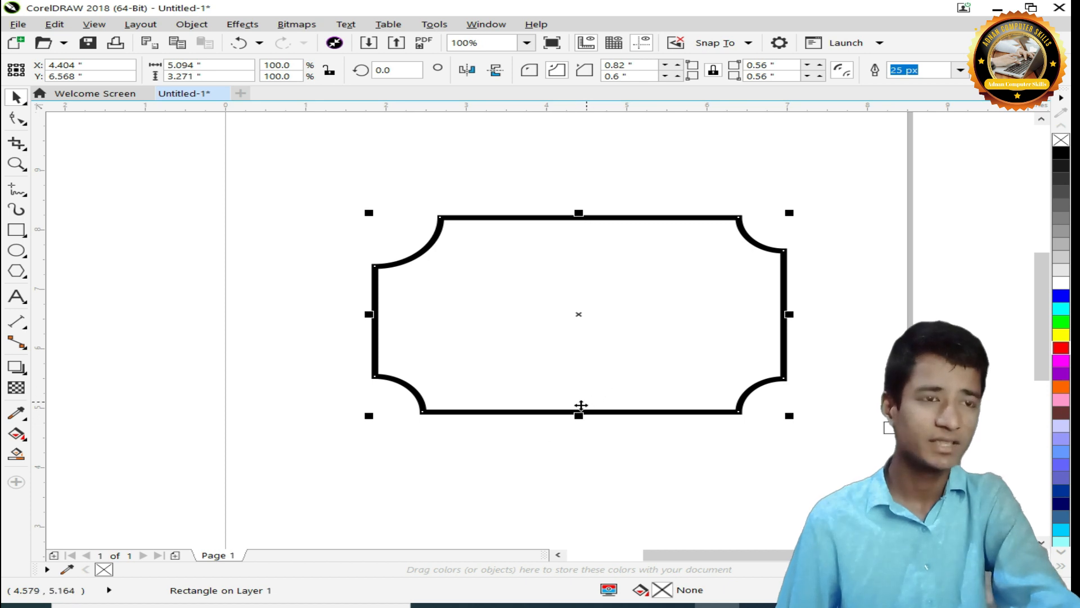
left_click_drag(578, 416, 572, 285)
left_click(574, 193)
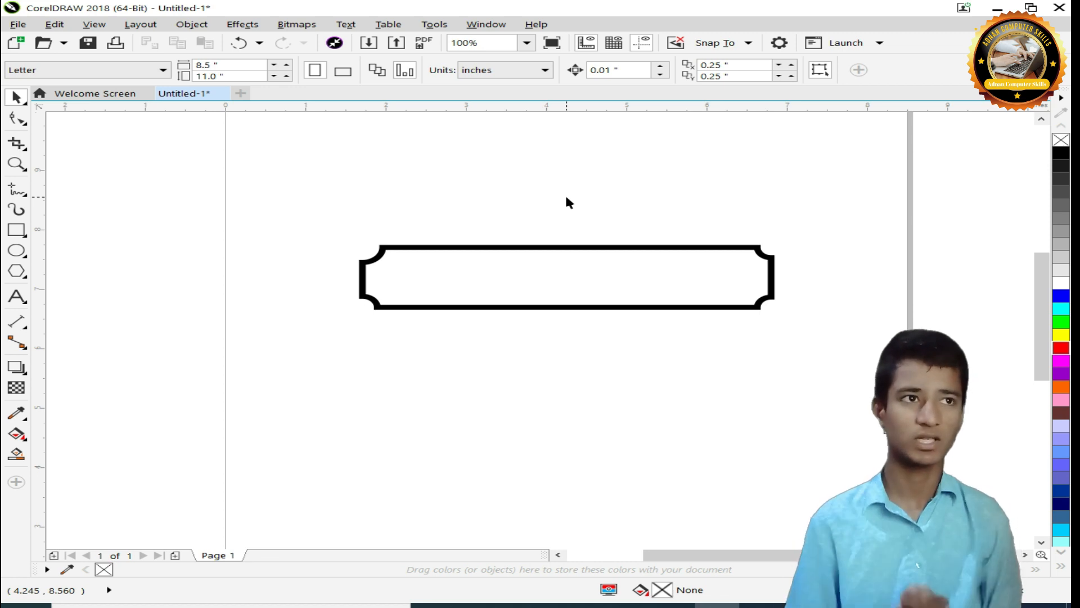
Try cyan and blue fills on the scalloped rectangle, finishing with magenta
left_click(547, 288)
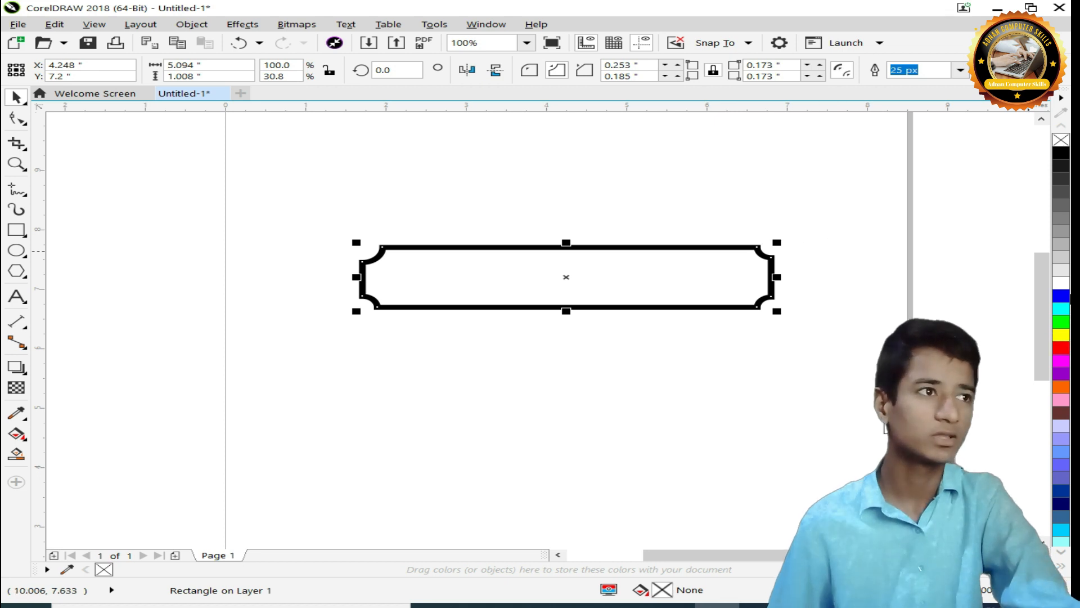
left_click(1061, 309)
left_click(1061, 296)
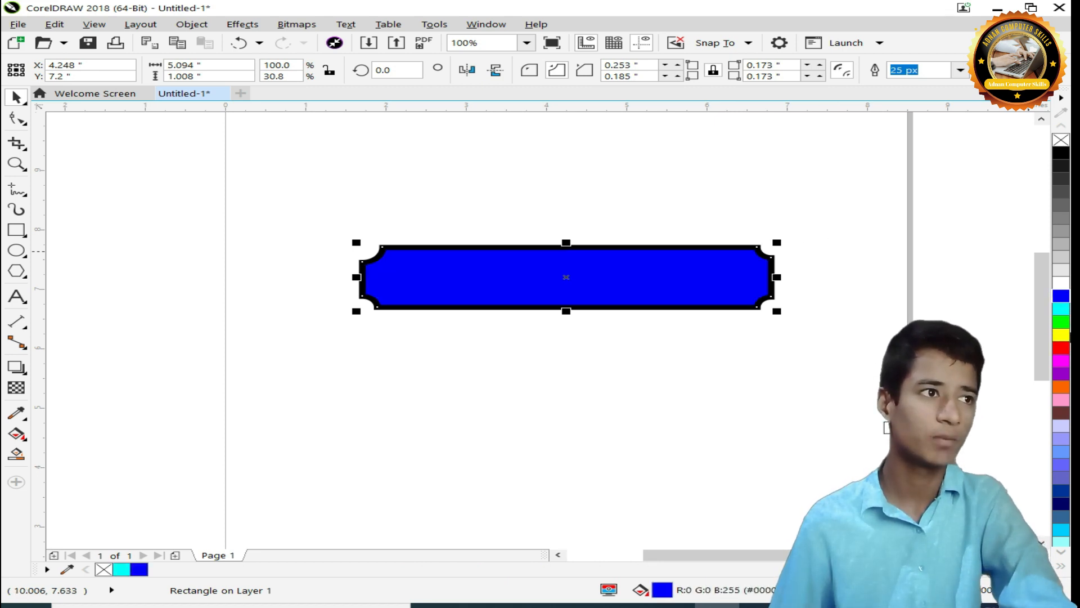
left_click(1064, 362)
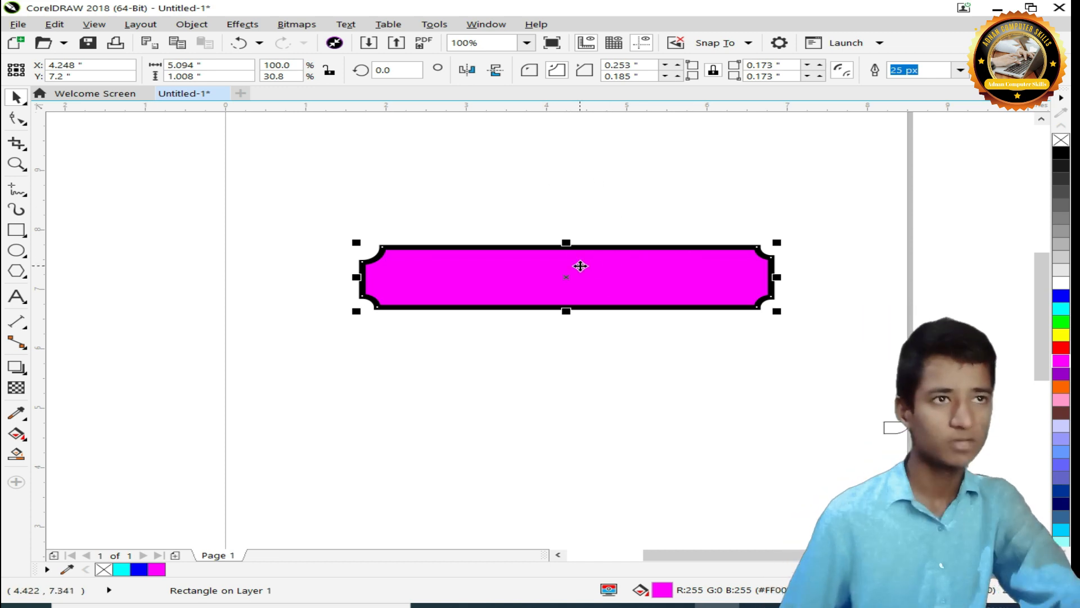
left_click(557, 220)
Delete the magenta scalloped rectangle and draw a new rectangle about 5.20 by 2.55 inches in its place
left_click(545, 301)
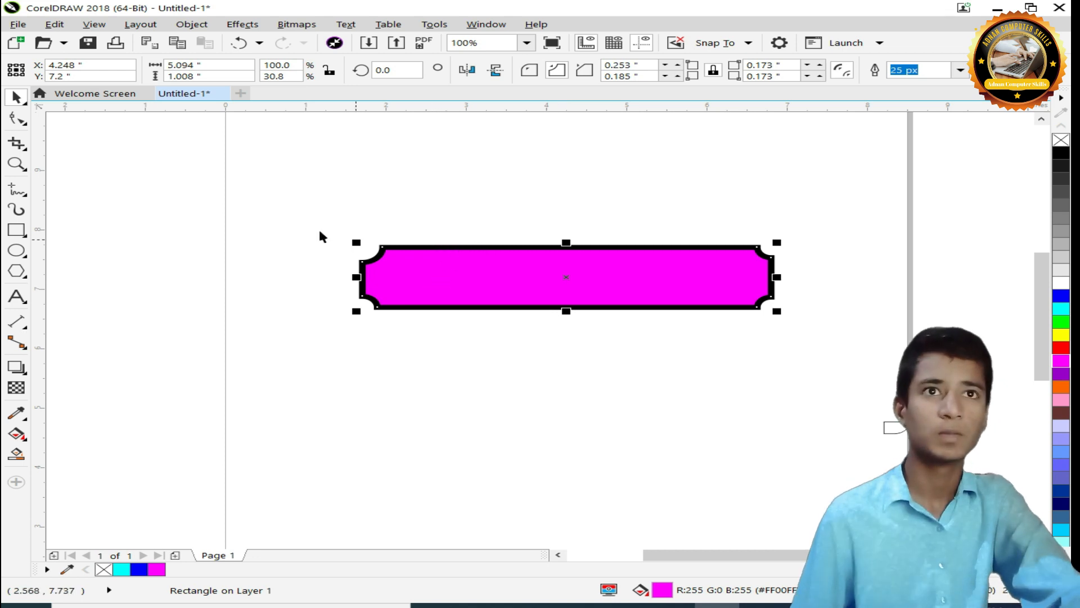
key("Delete")
left_click(17, 230)
left_click_drag(336, 201, 754, 352)
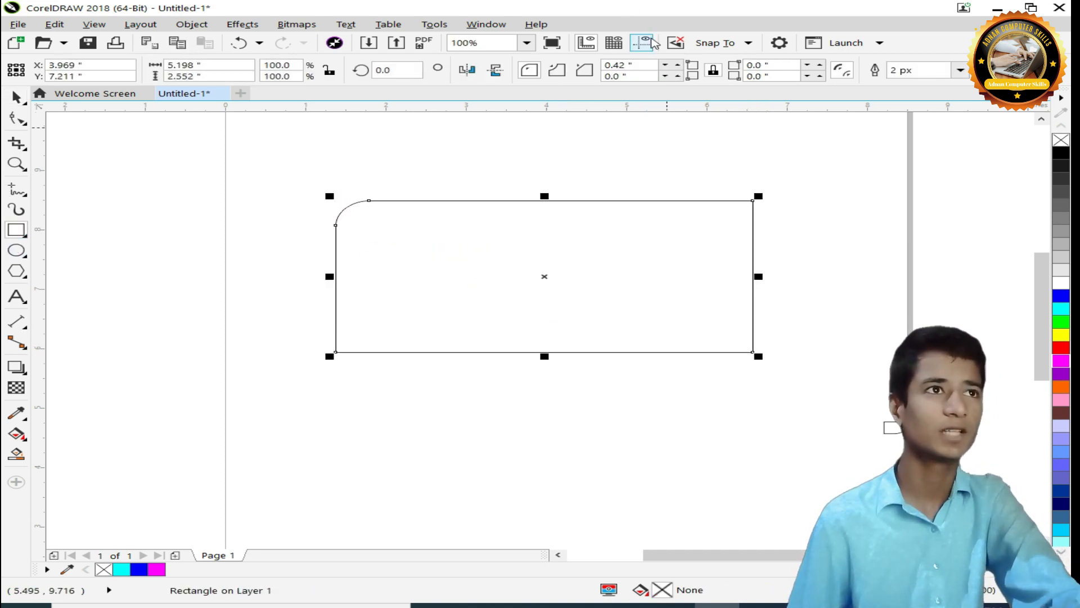
Set the new rectangle's upper-left corner radius to 0
left_click(621, 65)
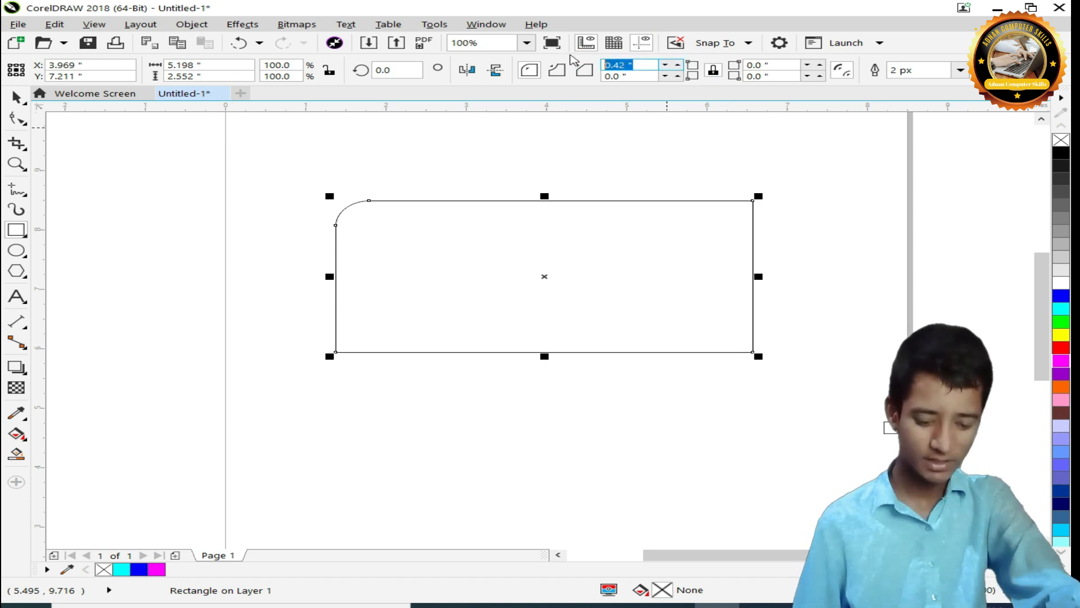
type("000")
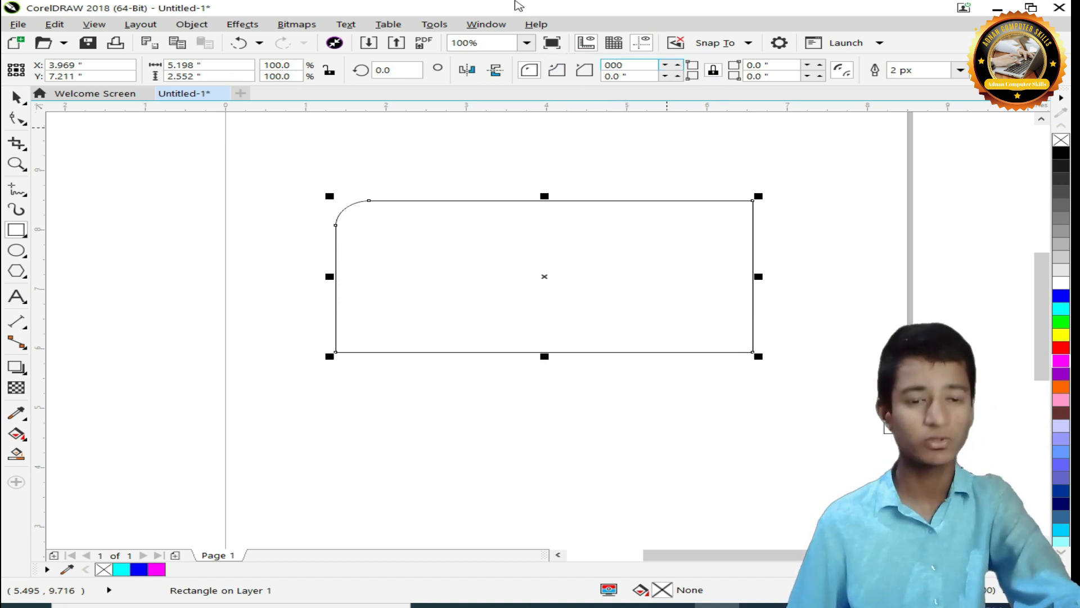
key("Return")
left_click(652, 175)
Set the new square-cornered rectangle's outline width to 25 px
left_click(632, 261)
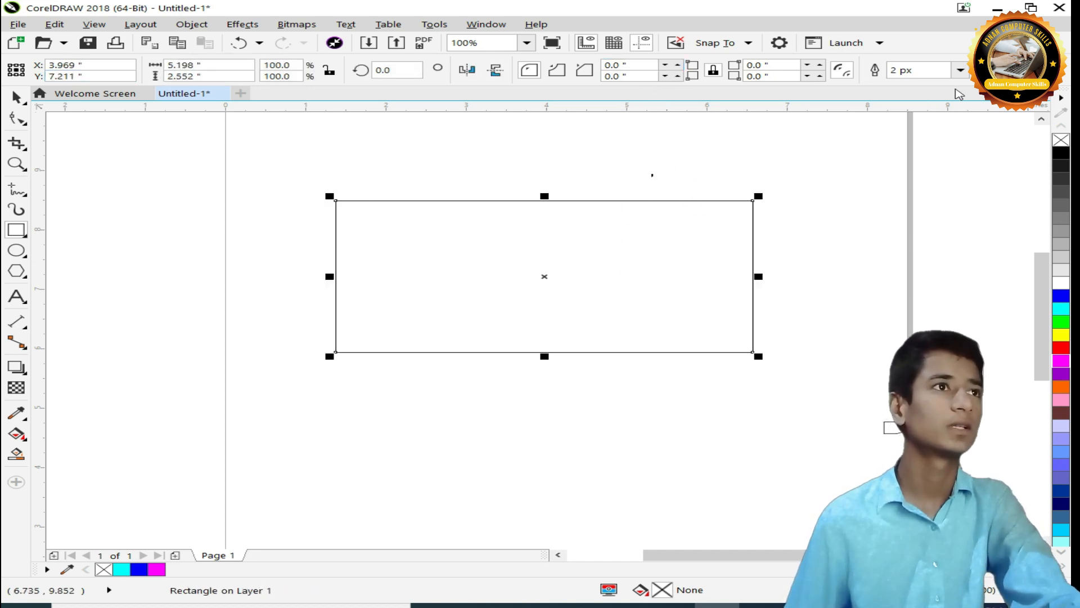
left_click(960, 70)
left_click(929, 198)
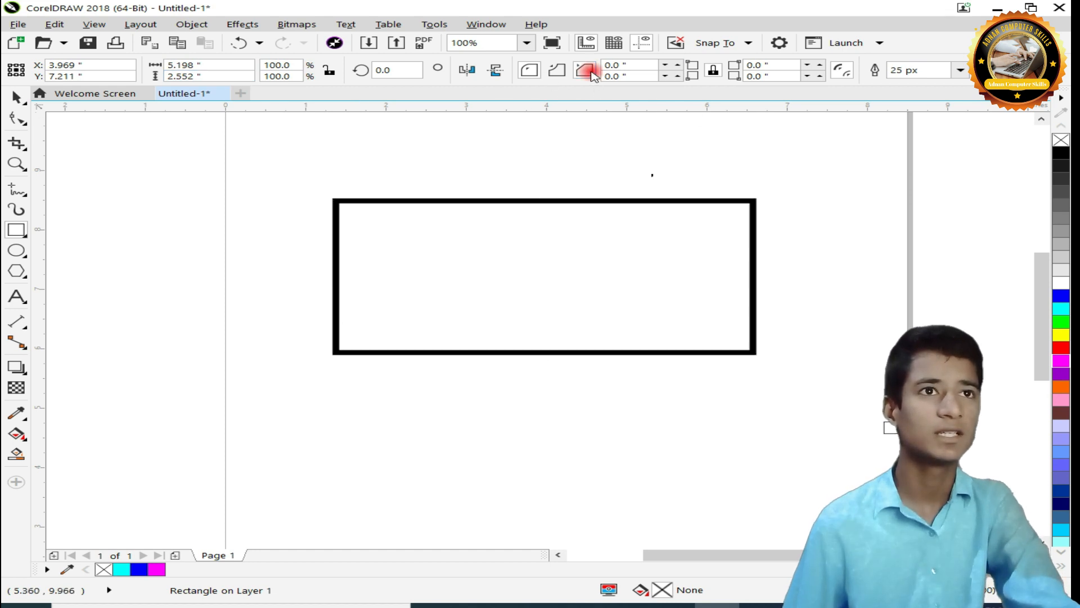
Apply the chamfered corner style to the rectangle and set all four linked corner radii to 0.72 inches
left_click(679, 66)
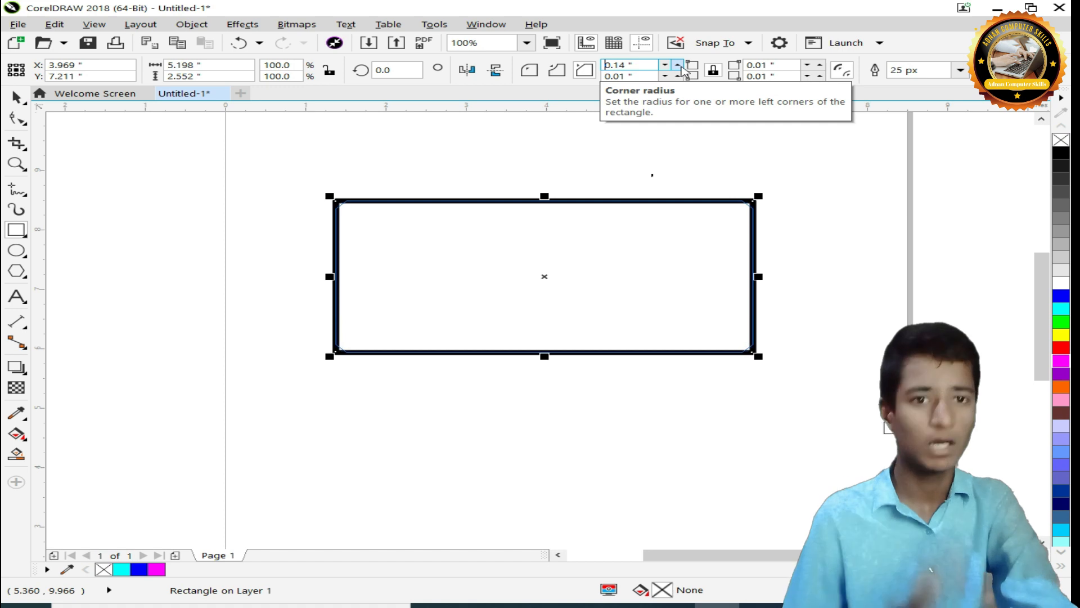
left_click_drag(681, 67, 681, 66)
left_click(17, 99)
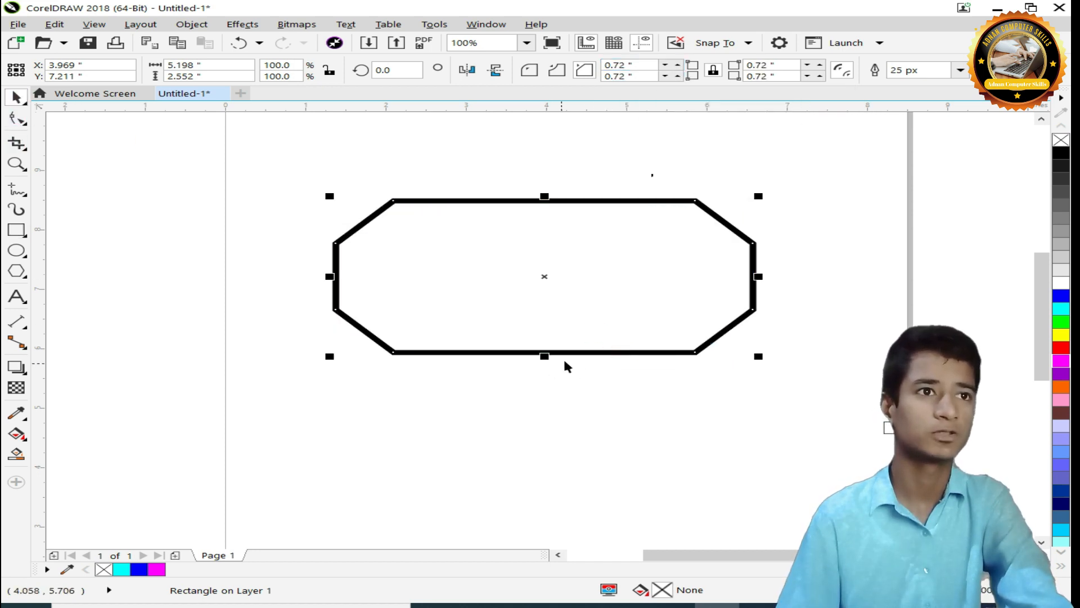
Reduce the chamfered rectangle's height to about 0.83 inches and move it to about X 3.83, Y 7.23 inches
left_click_drag(545, 353, 540, 254)
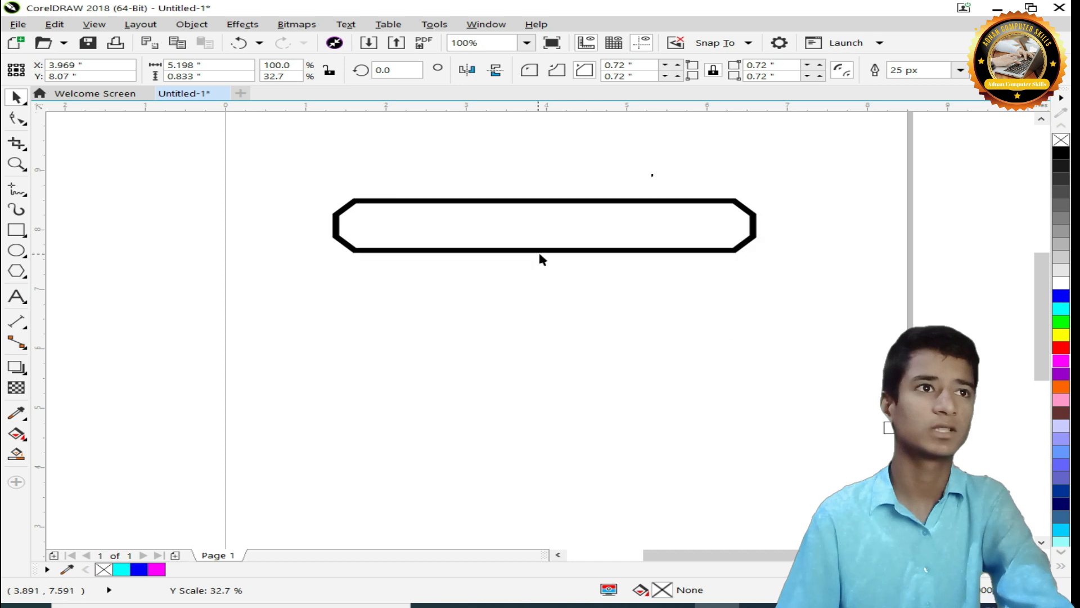
left_click_drag(652, 220, 698, 284)
left_click(844, 150)
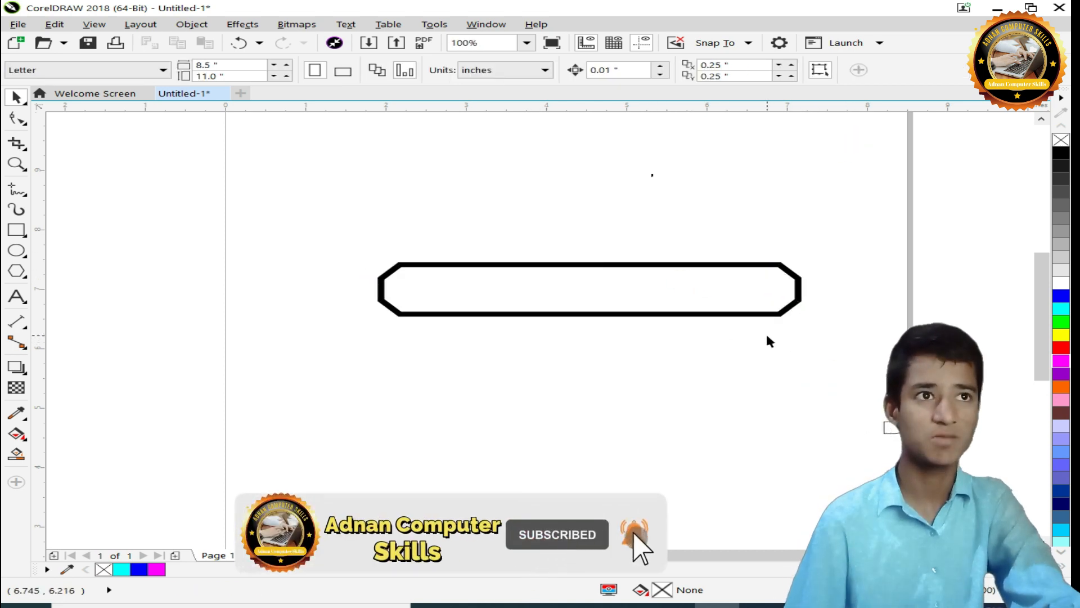
left_click(528, 314)
left_click_drag(664, 313, 617, 301)
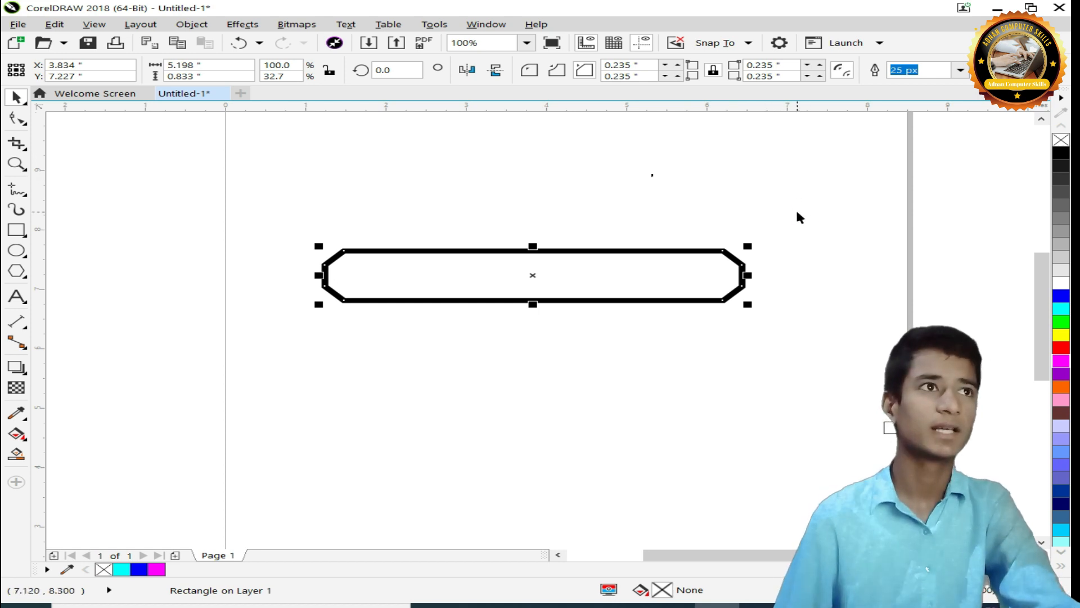
left_click(740, 264)
left_click(675, 297)
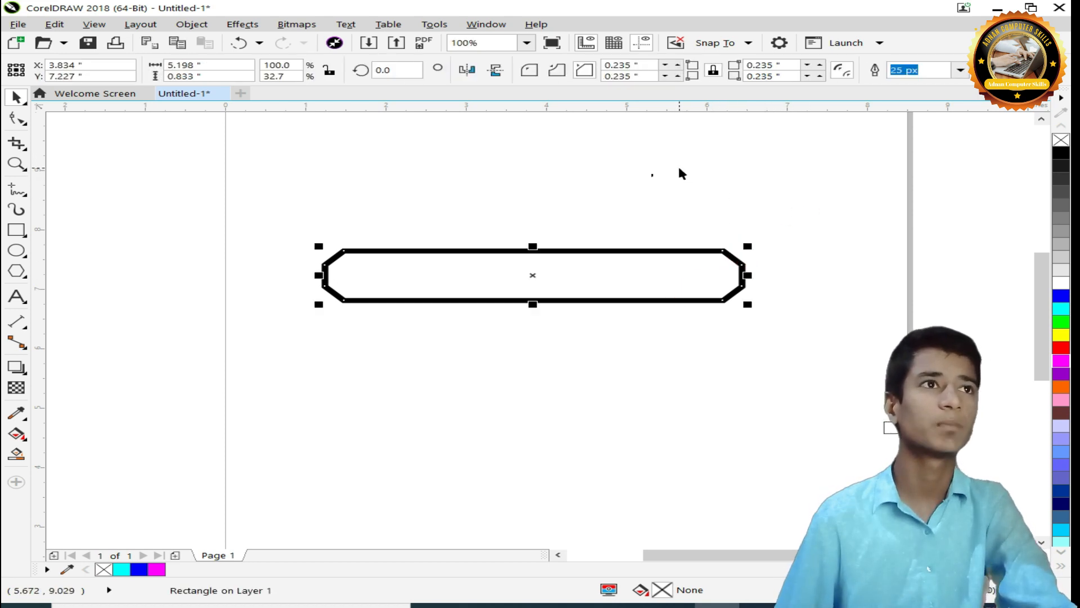
Set the linked corner radii to 0.255 inches, and set the upper-left radius alone to 0.245 inches after unlinking the corners
left_click(679, 65)
left_click(679, 66)
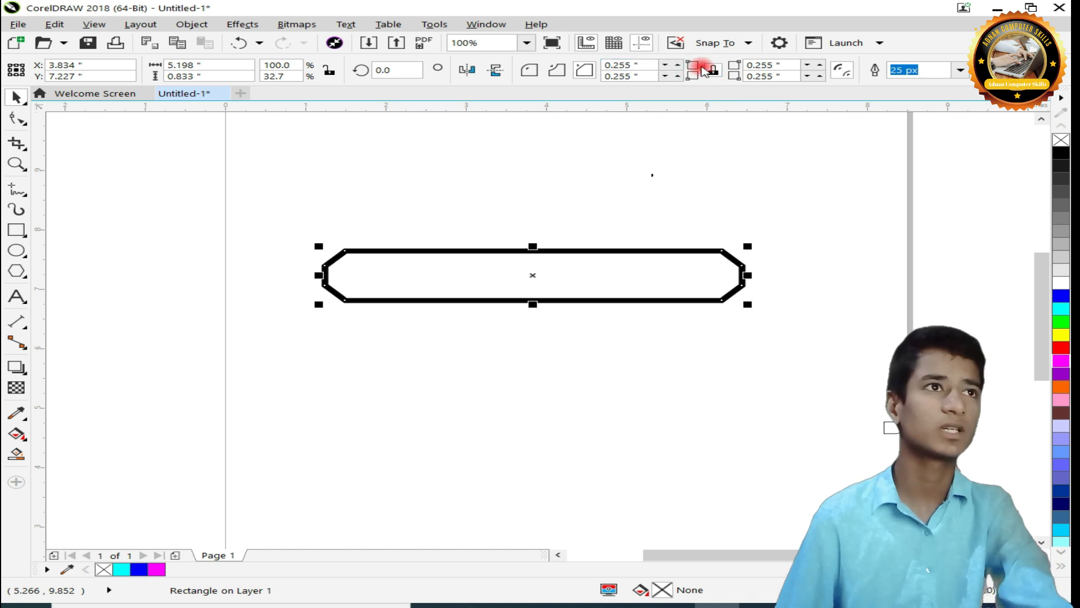
left_click(704, 80)
left_click(665, 65)
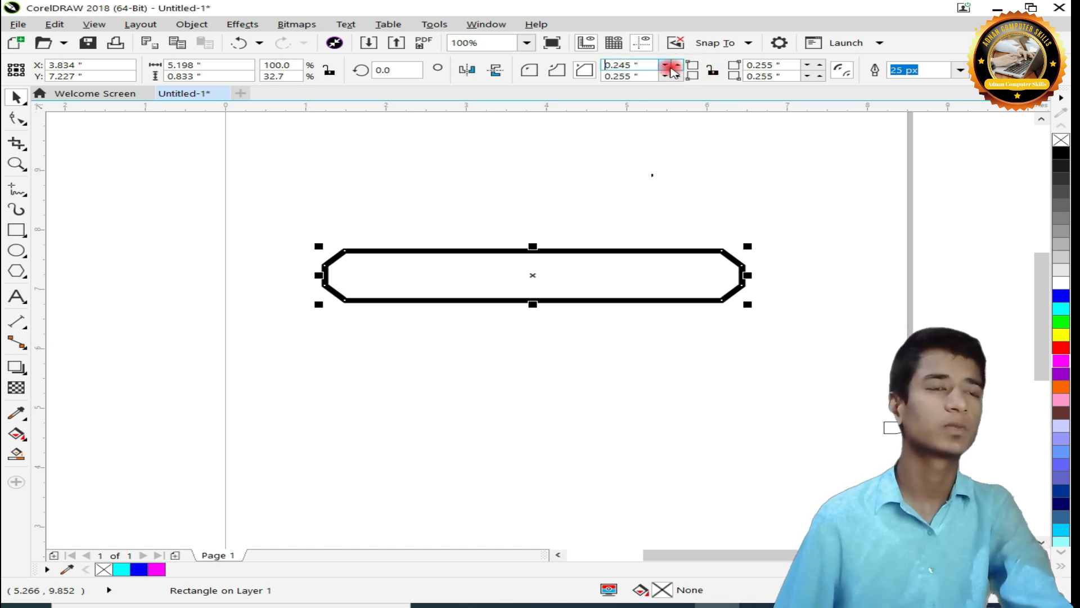
Delete the chamfered rectangle and draw a new rectangle about 5.87 by 3.54 inches on the page
left_click(647, 184)
left_click(624, 269)
key("Delete")
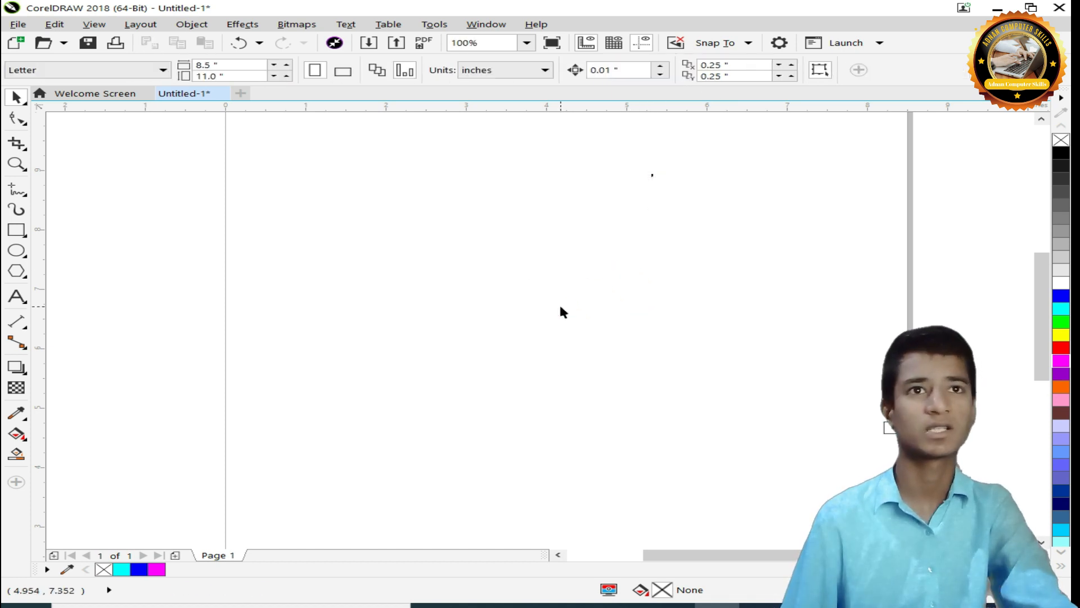
left_click(16, 229)
left_click_drag(348, 178, 819, 389)
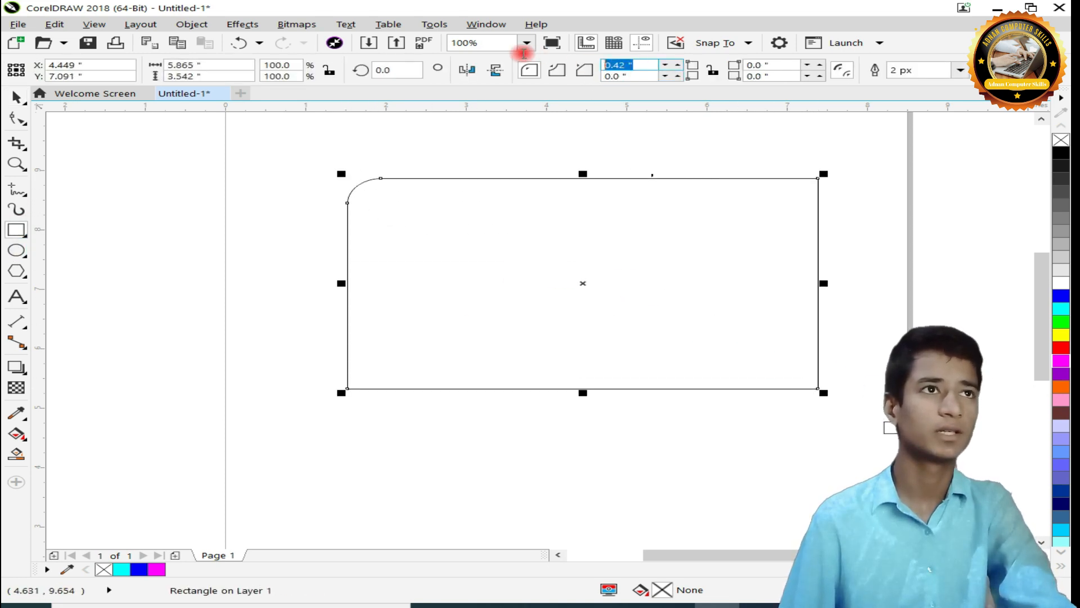
Set the new rectangle's upper-left corner radius to 0 and deselect the rectangle
left_click(626, 65)
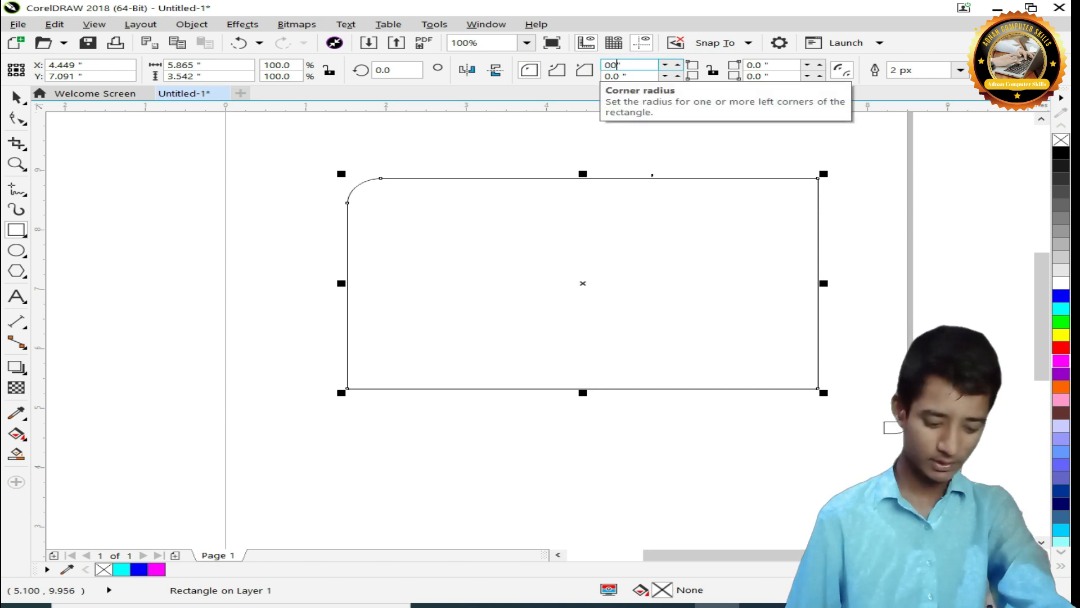
key("Return")
left_click(18, 102)
left_click(969, 432)
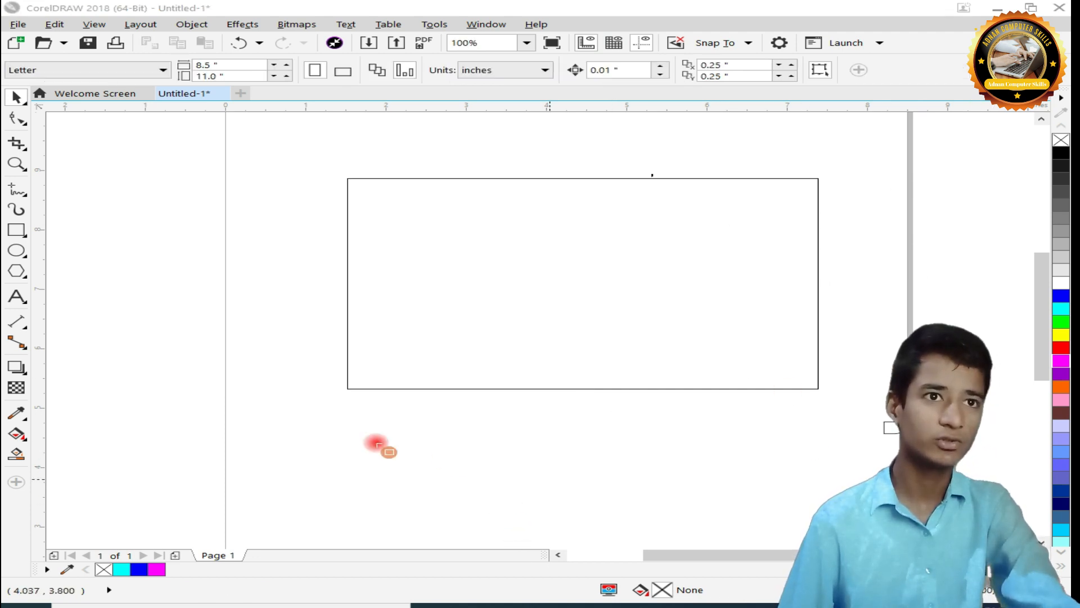
left_click_drag(343, 386, 818, 396)
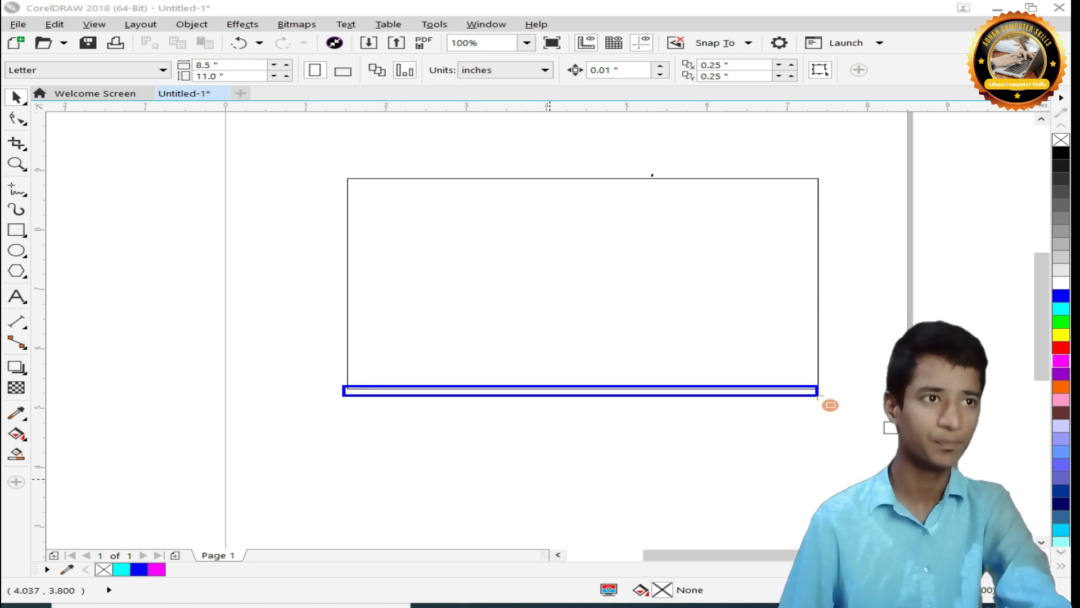
left_click_drag(812, 177, 828, 391)
left_click_drag(809, 178, 347, 440)
key("ctrl+z")
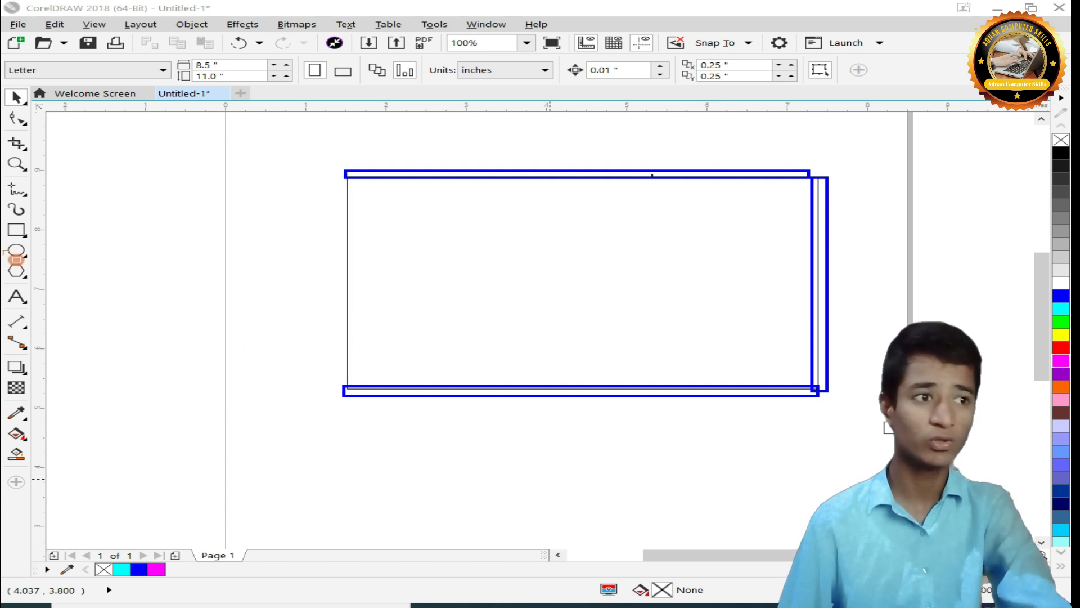
key("F7")
left_click_drag(141, 261, 400, 456)
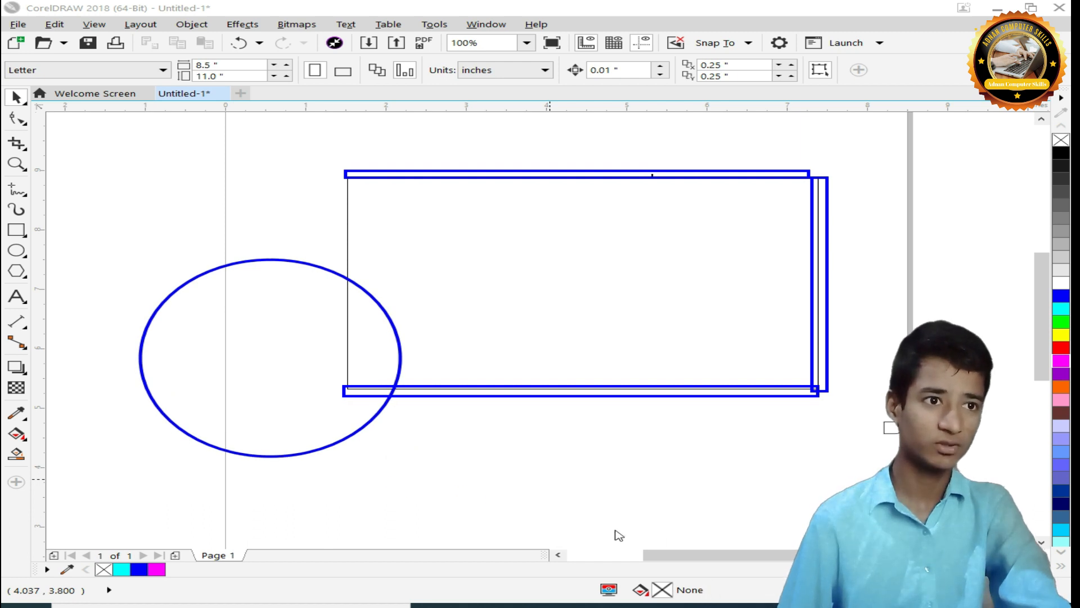
right_click(568, 533)
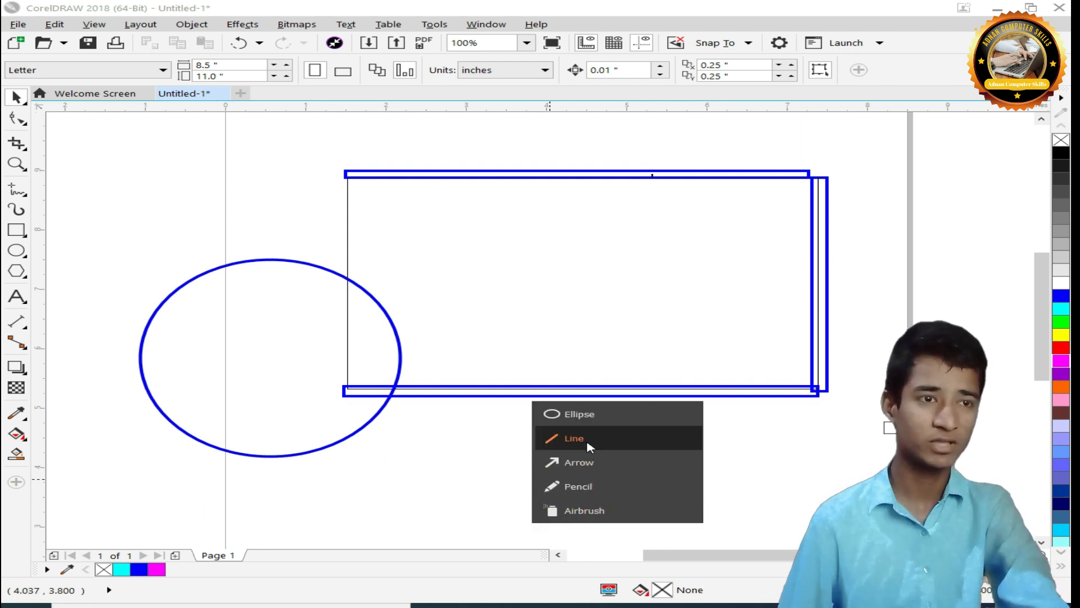
left_click(586, 415)
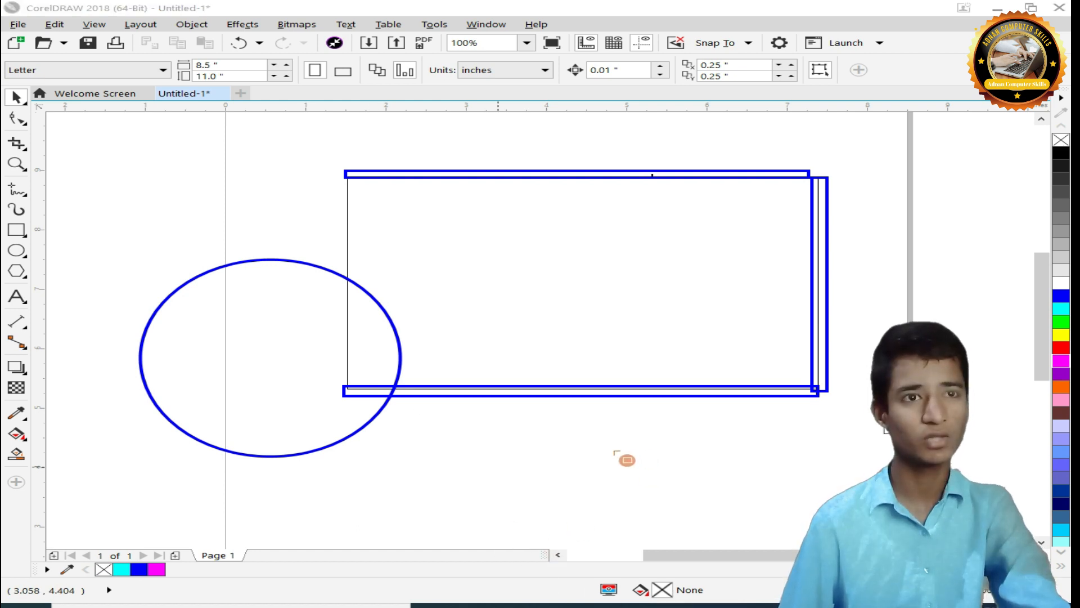
left_click_drag(160, 273, 199, 309)
mouse_move(229, 259)
left_mouse_down()
mouse_move(298, 282)
mouse_move(393, 345)
mouse_move(380, 387)
left_mouse_up()
left_click_drag(426, 427, 371, 468)
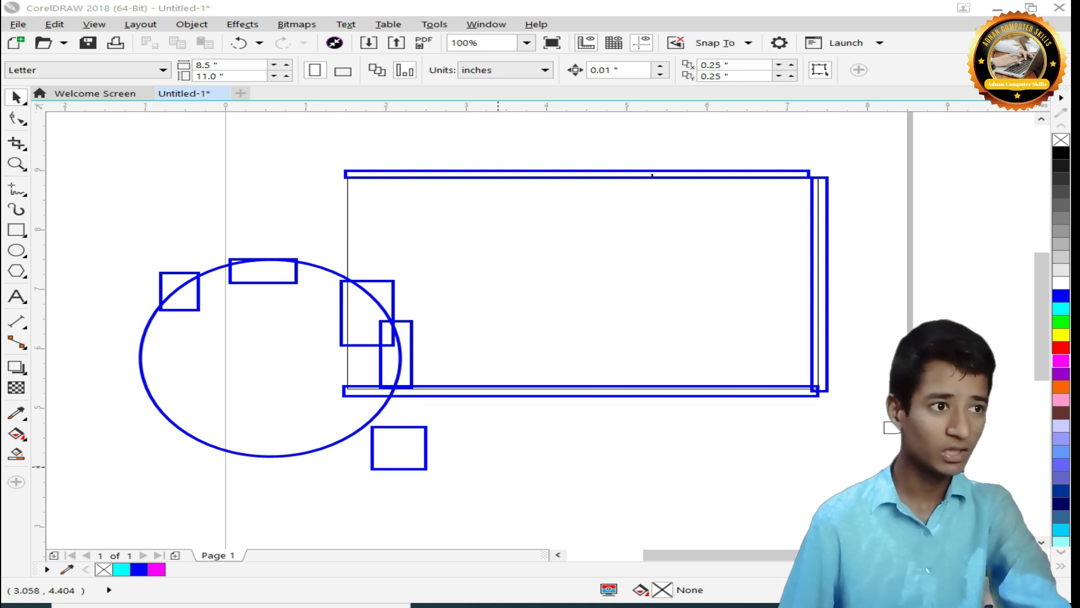
key("e")
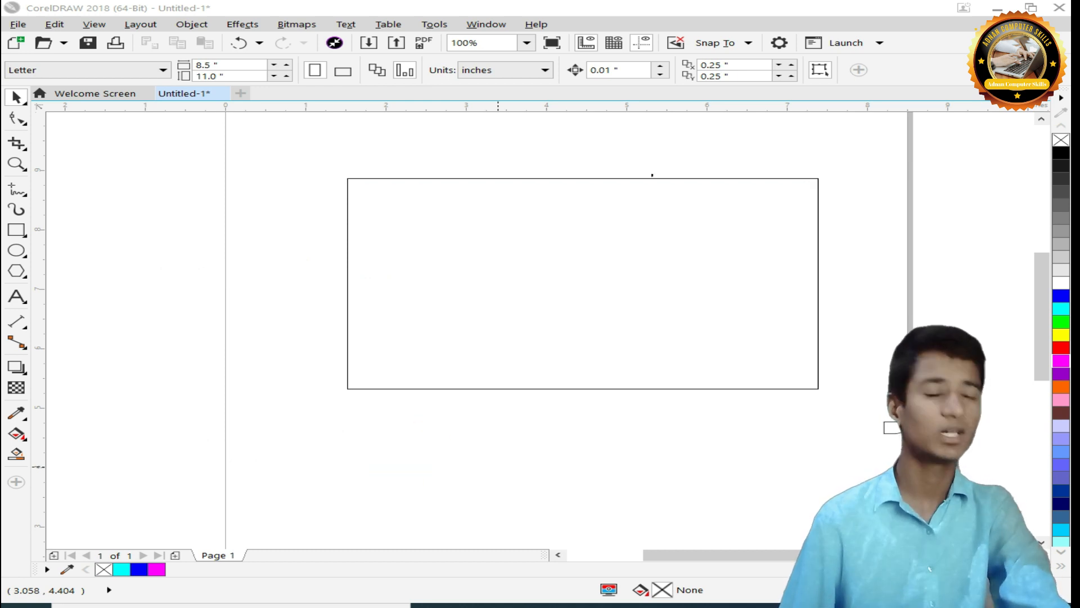
Set the rectangle's outline width to 8 px and increase it to the preset 25 px
left_click(716, 277)
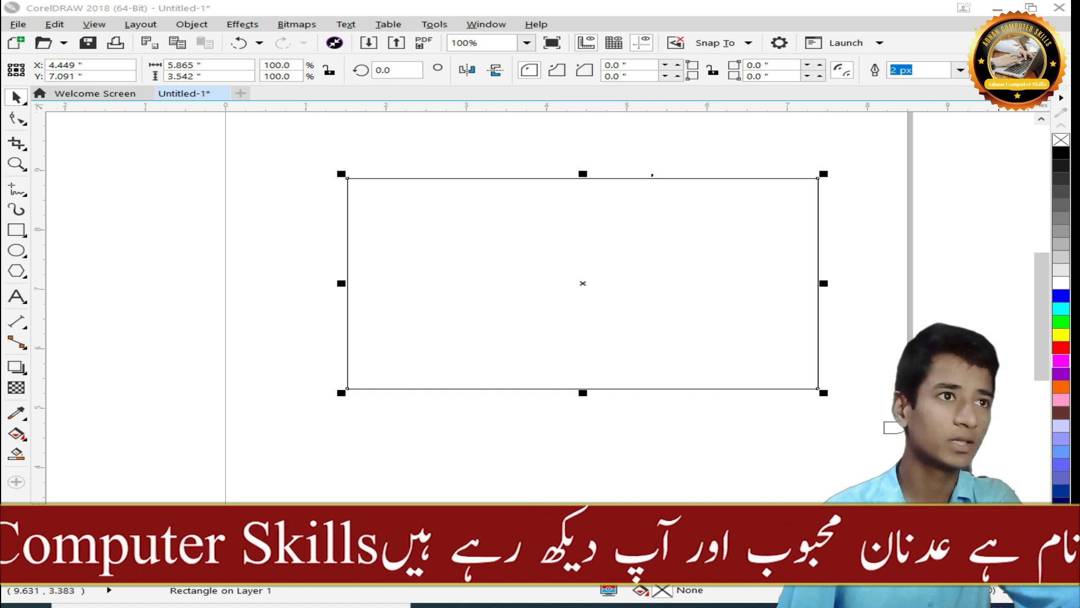
left_click(687, 336)
left_click(663, 320)
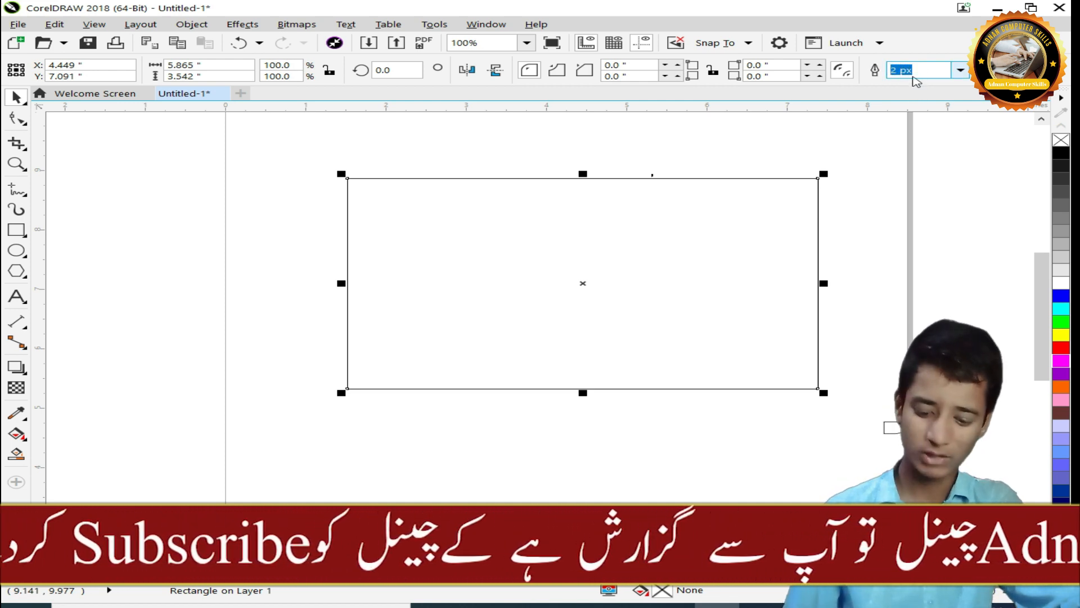
key("Return")
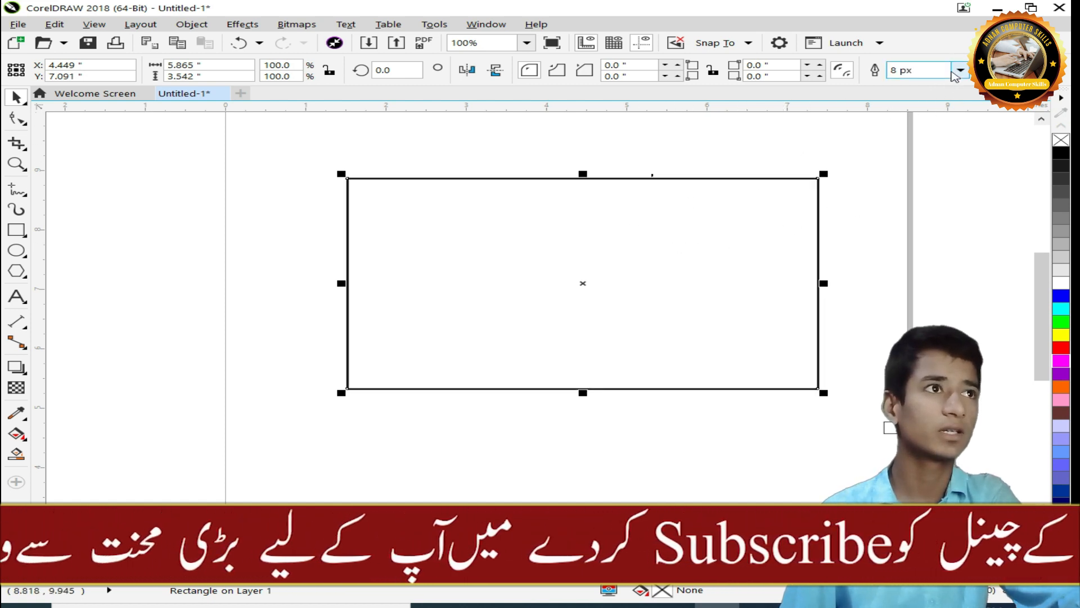
left_click(959, 70)
left_click(924, 203)
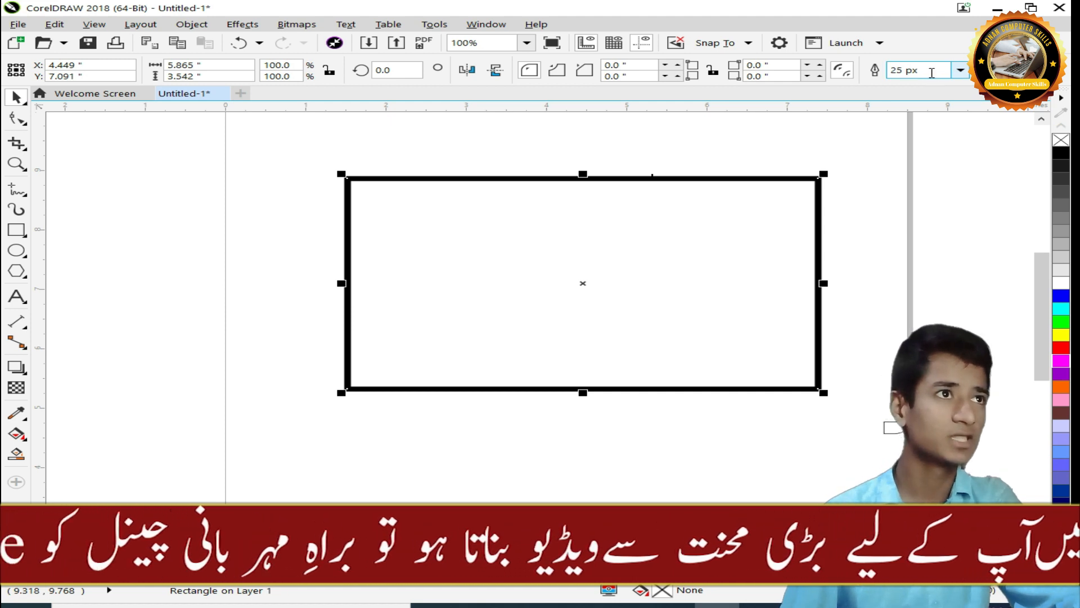
Give the rectangle a custom outline width of 26 px
triple_click(932, 72)
type("2")
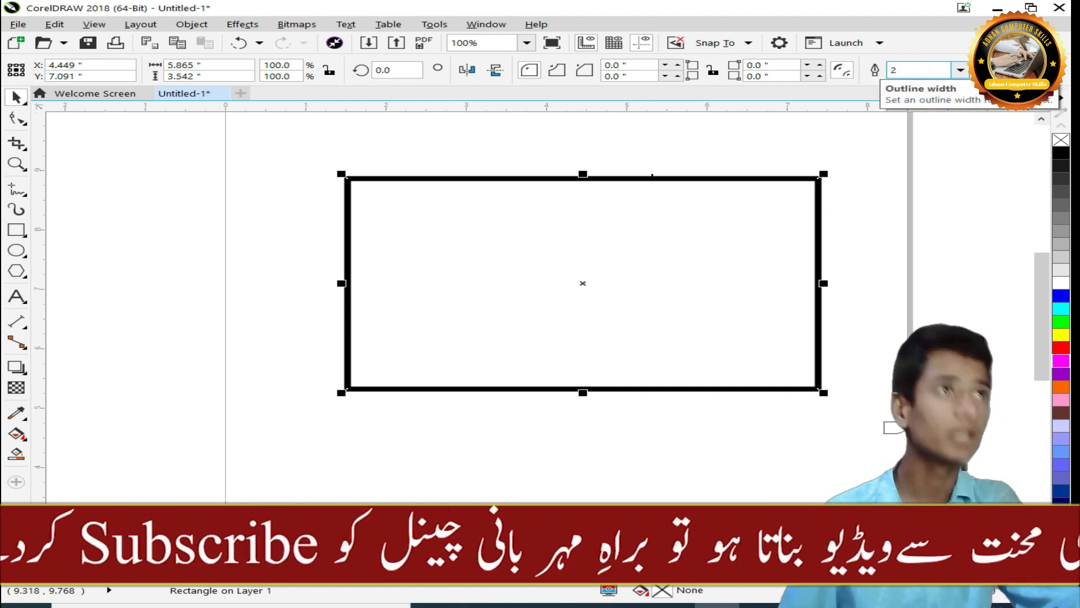
key("Return")
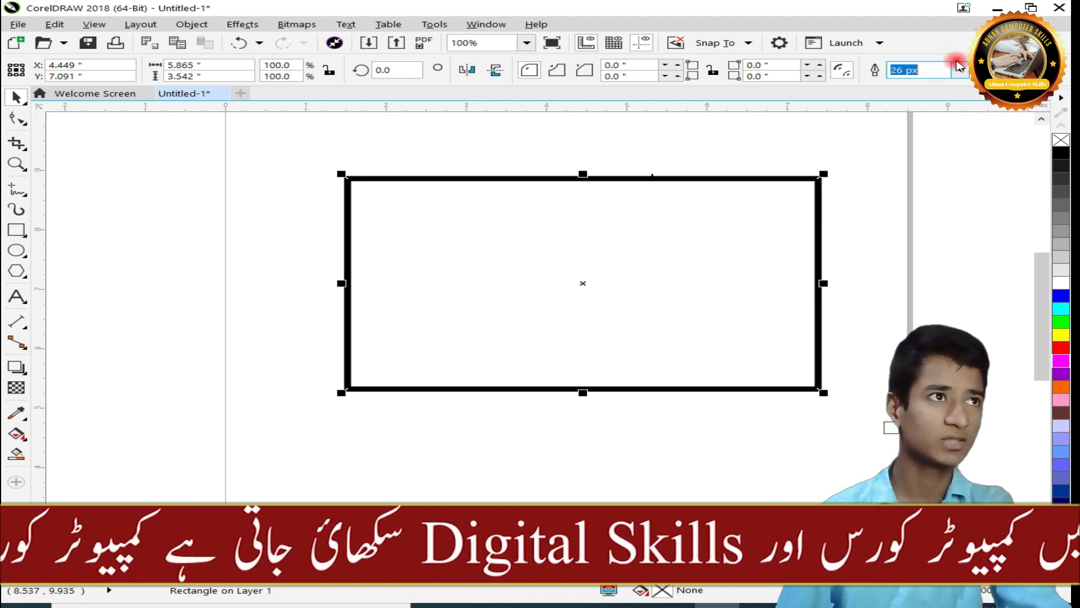
left_click(960, 70)
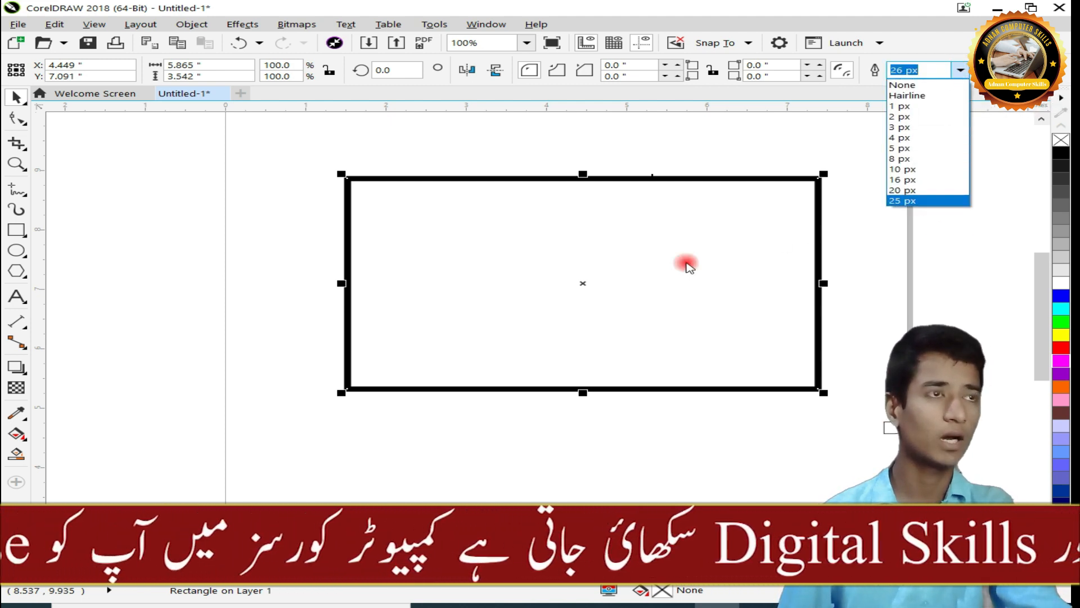
left_click(693, 240)
left_click(608, 323)
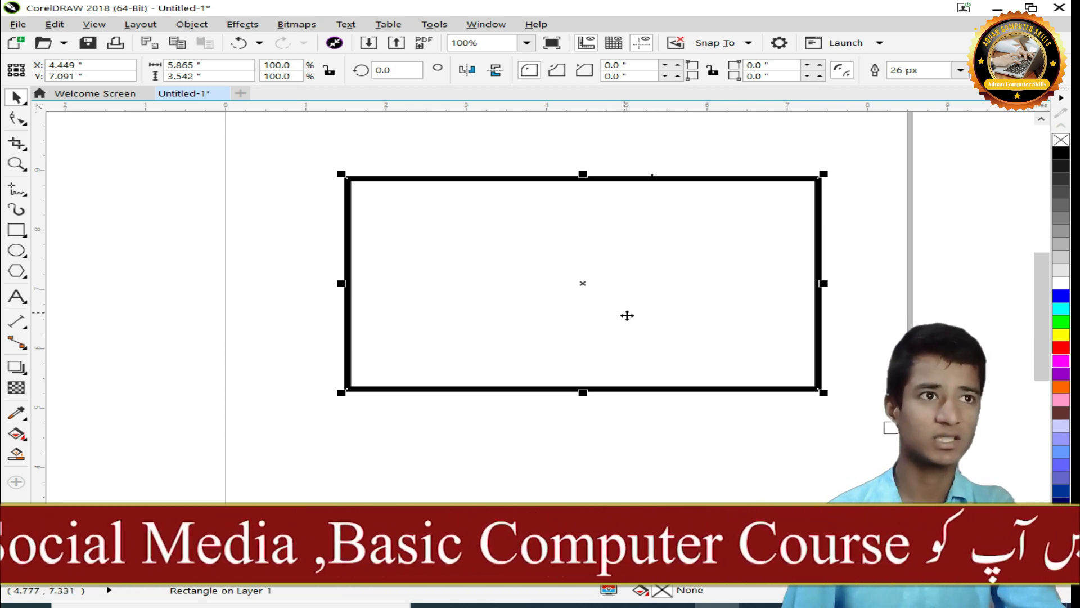
Move the outlined rectangle slightly so its centre lies at about X 4.32, Y 7.02 inches
left_click(975, 214)
left_click_drag(717, 298, 687, 321)
left_click_drag(715, 309, 692, 306)
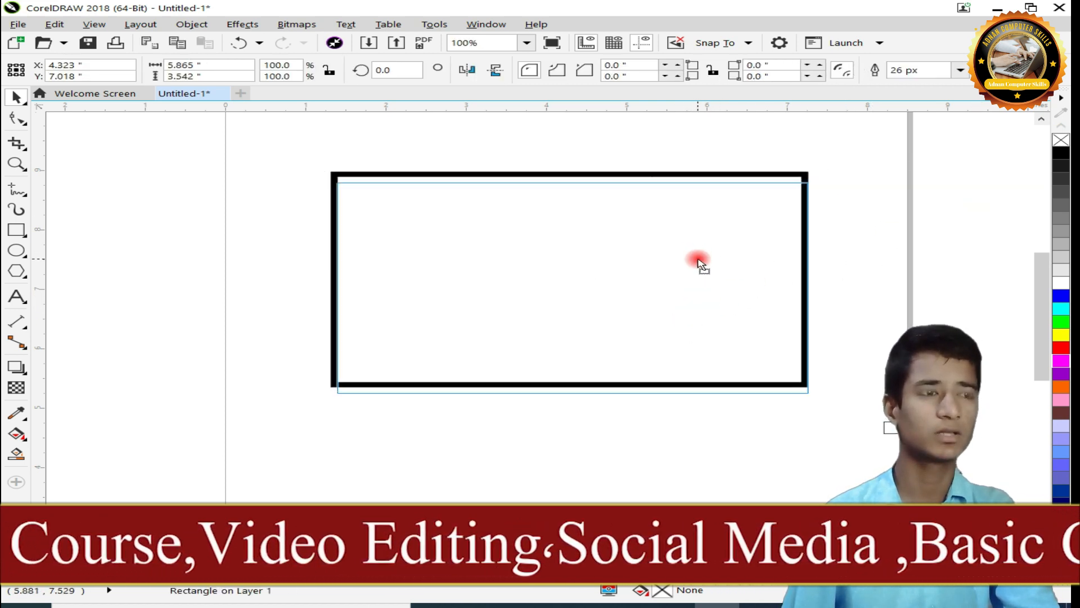
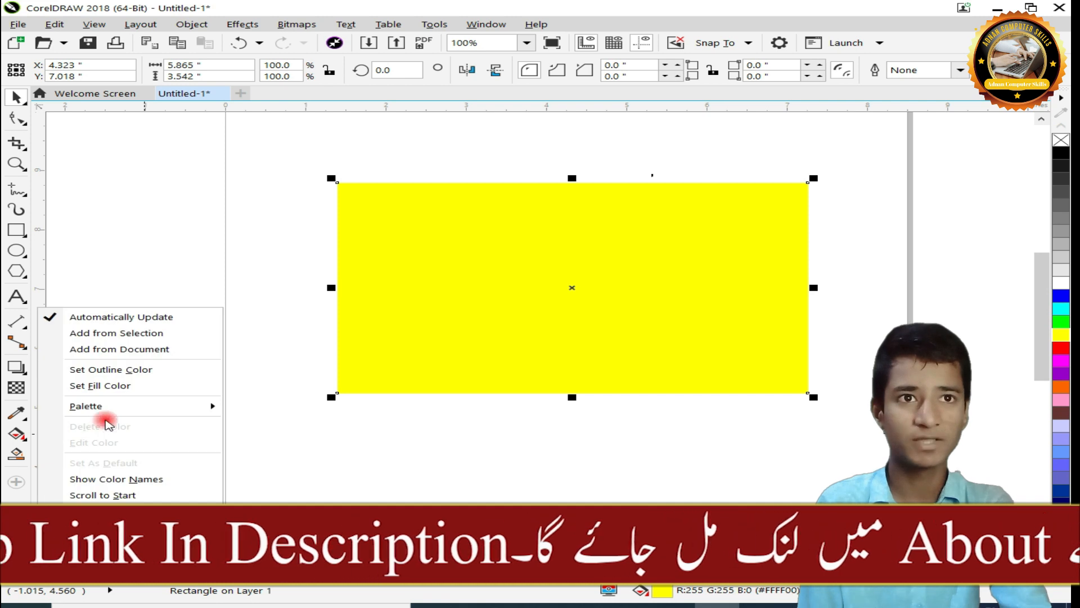
Change the rectangle's fill colour to blue (#0000FF) and deselect it
left_click(121, 371)
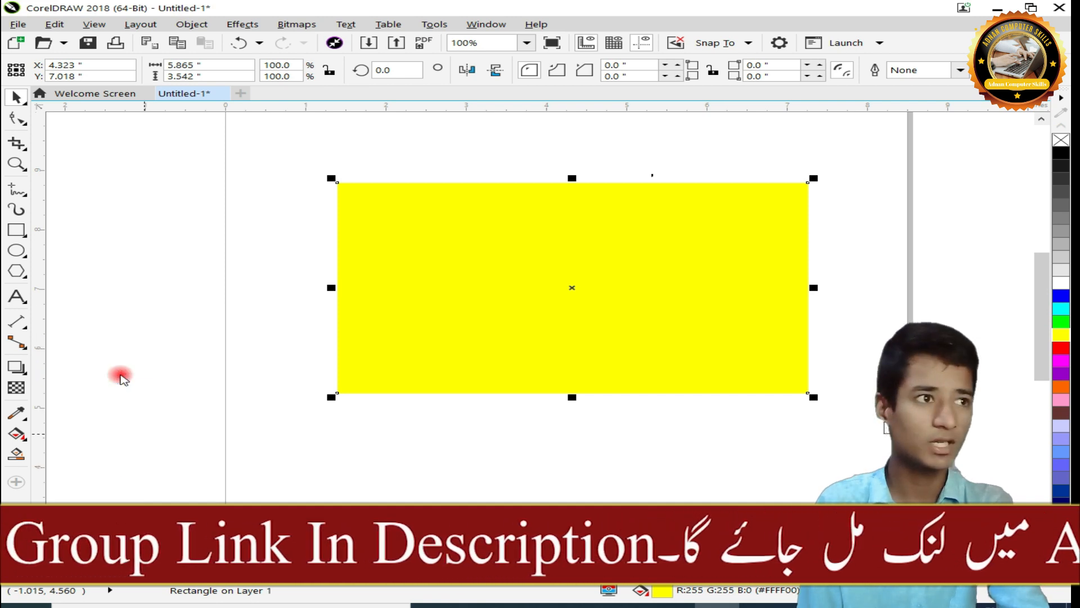
left_click(1061, 309)
left_click(1060, 297)
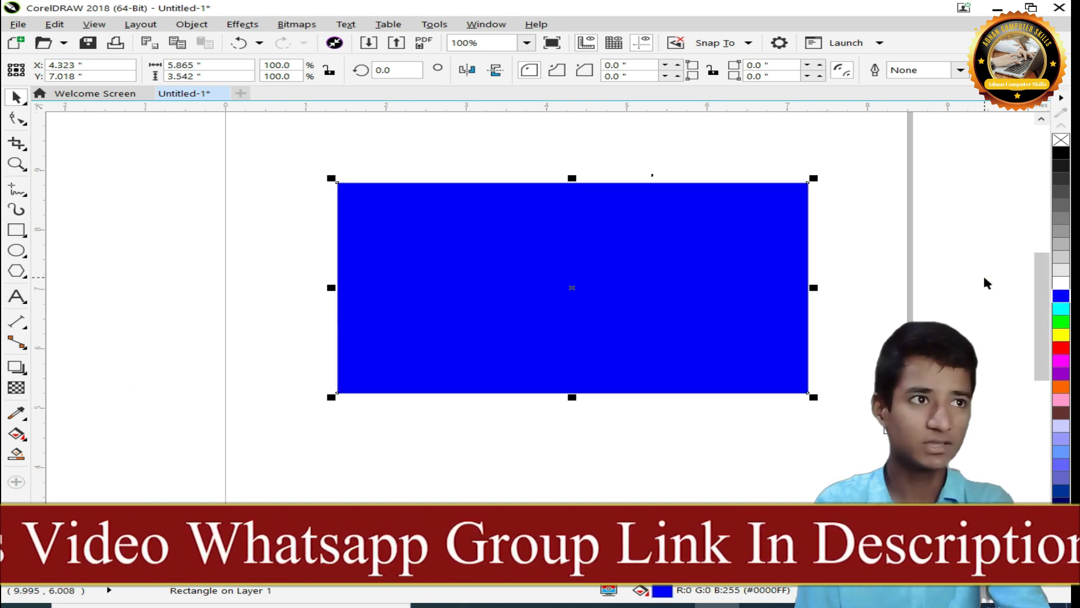
key("Escape")
Delete the blue rectangle from the page
scroll(776, 309, "up", 3)
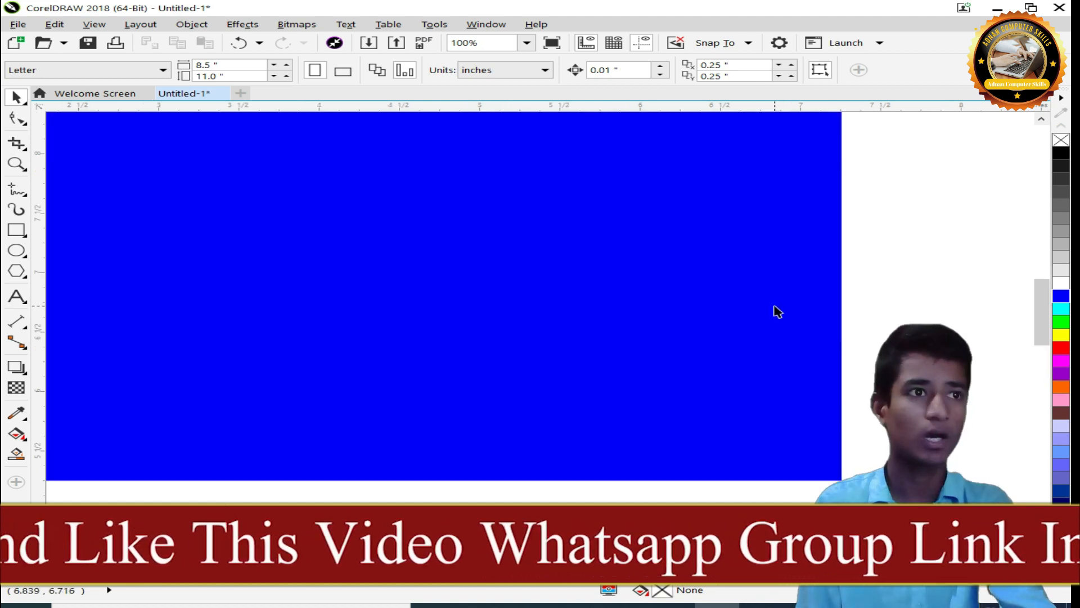
scroll(388, 374, "down", 3)
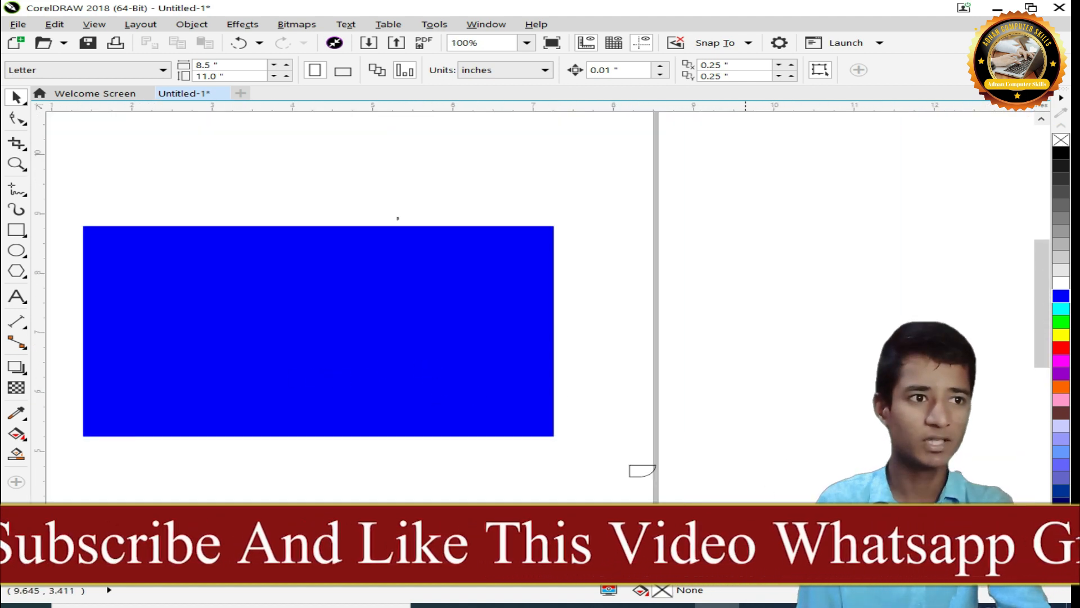
scroll(608, 401, "left", 3)
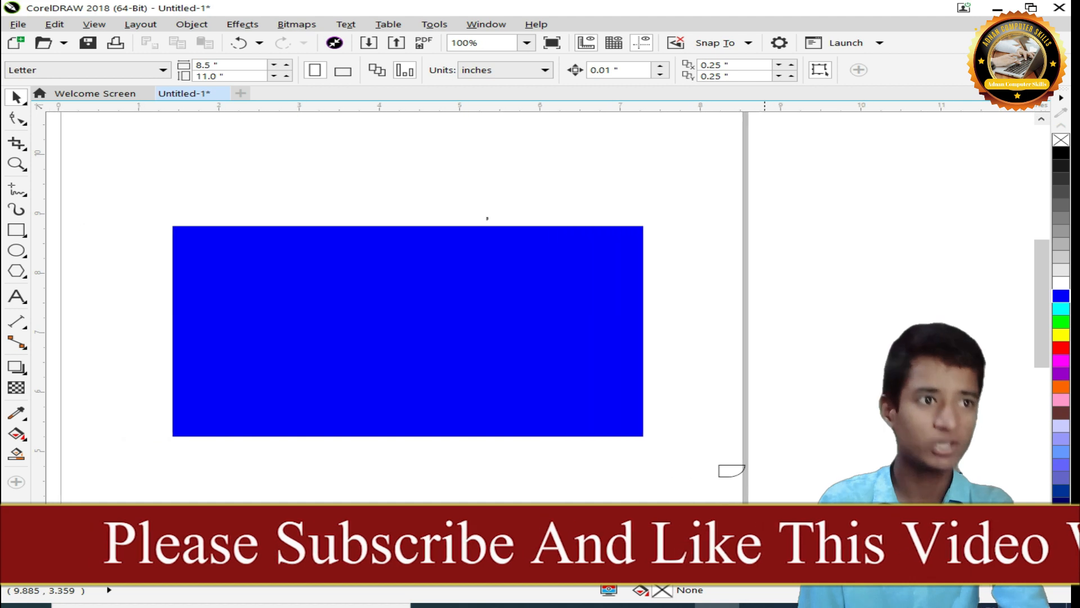
left_click(589, 339)
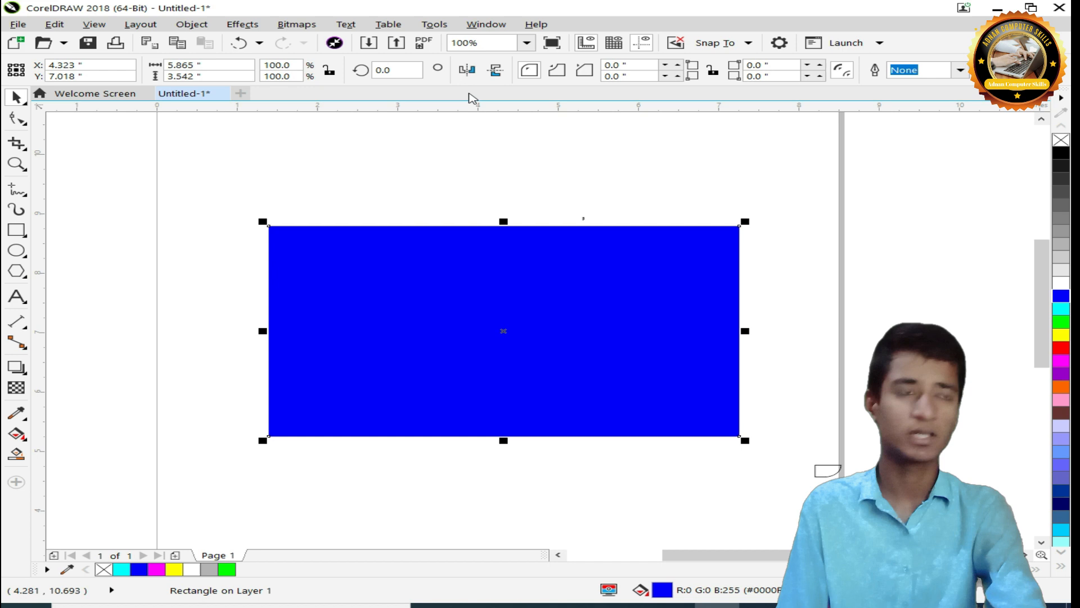
left_click(606, 199)
left_click(543, 327)
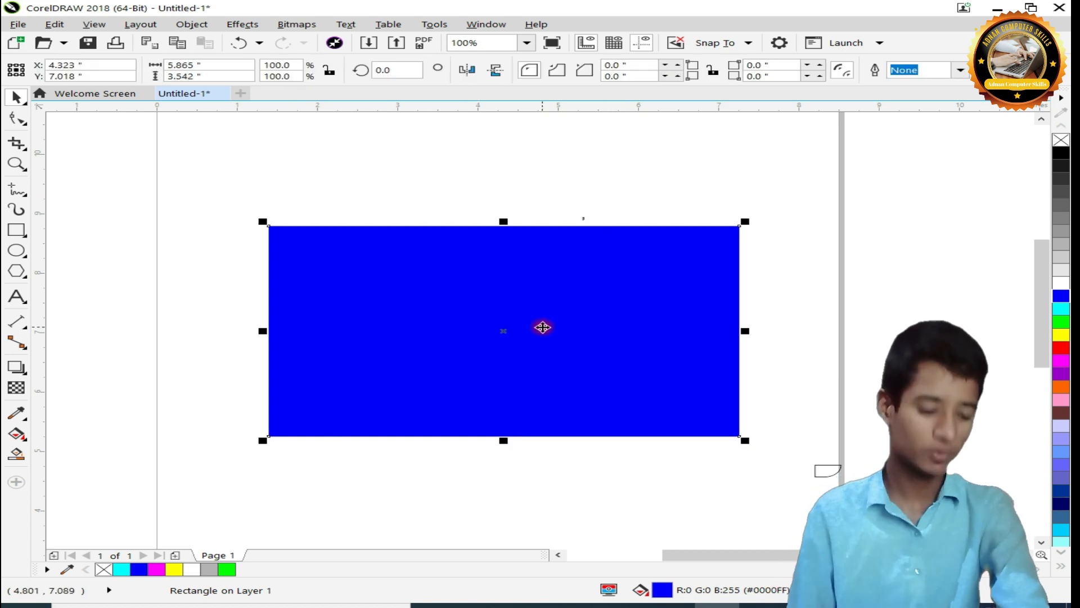
key("Delete")
Draw a rectangle about 7.51 by 1.92 inches near the page's upper part and fill it blue (#0000FF)
left_click(17, 230)
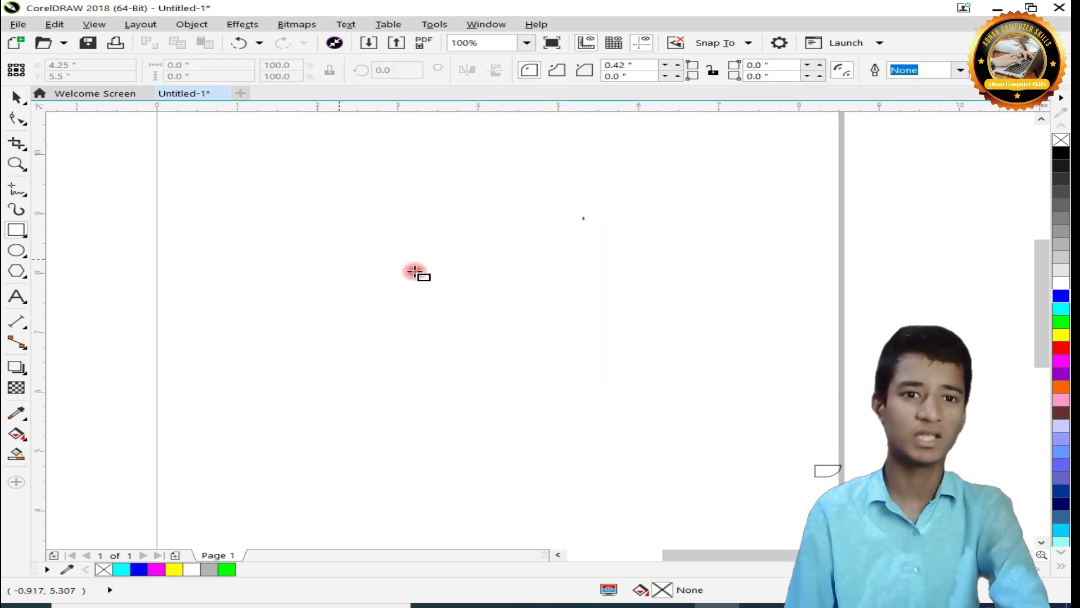
left_click_drag(188, 196, 795, 312)
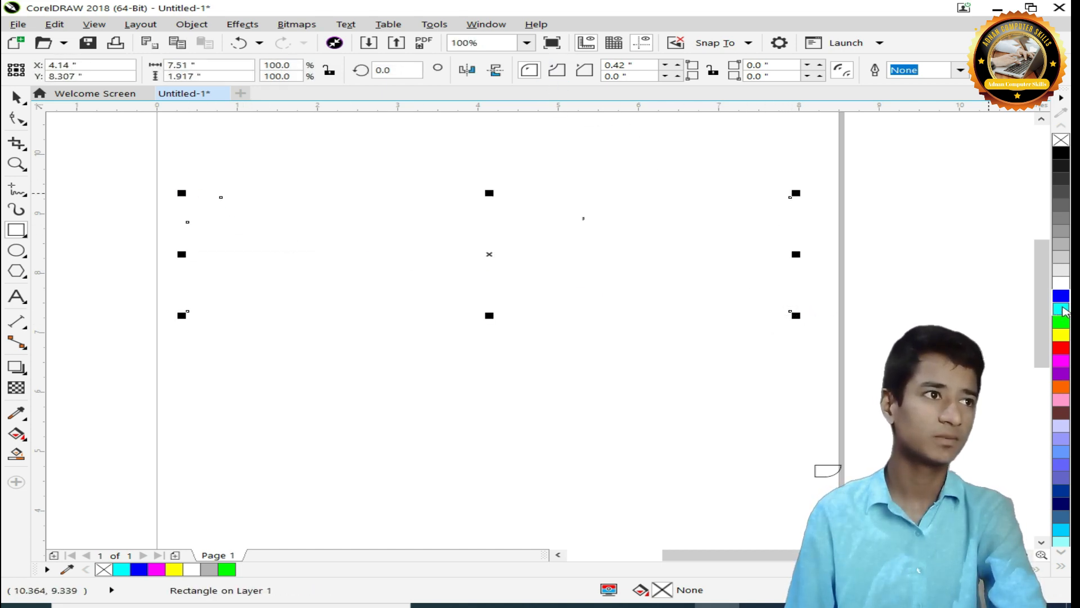
left_click(1060, 297)
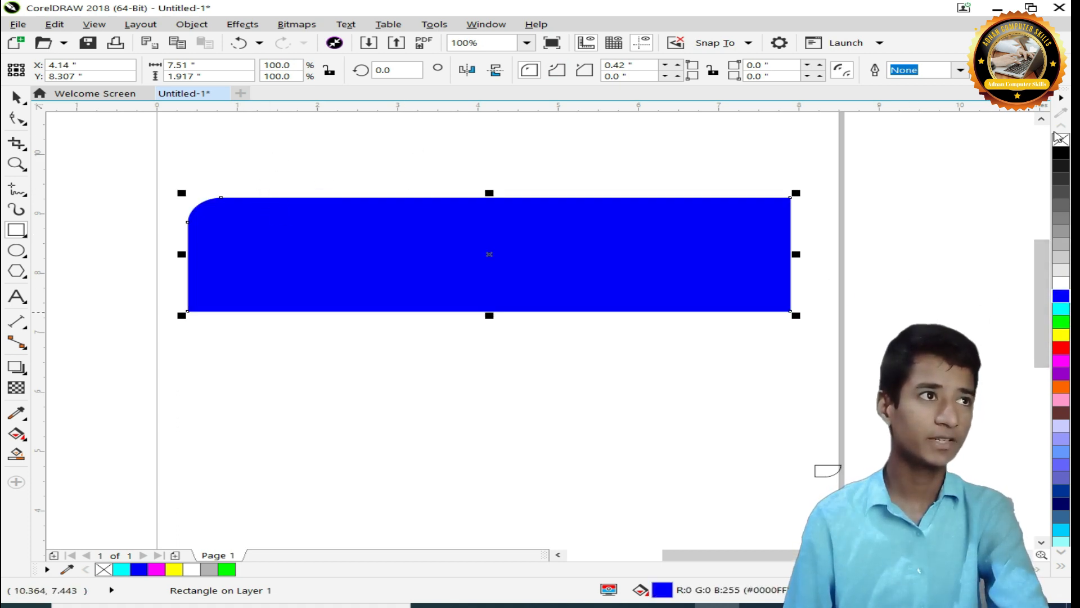
With nothing selected, set no fill as the document default for Graphic objects
left_click(461, 604)
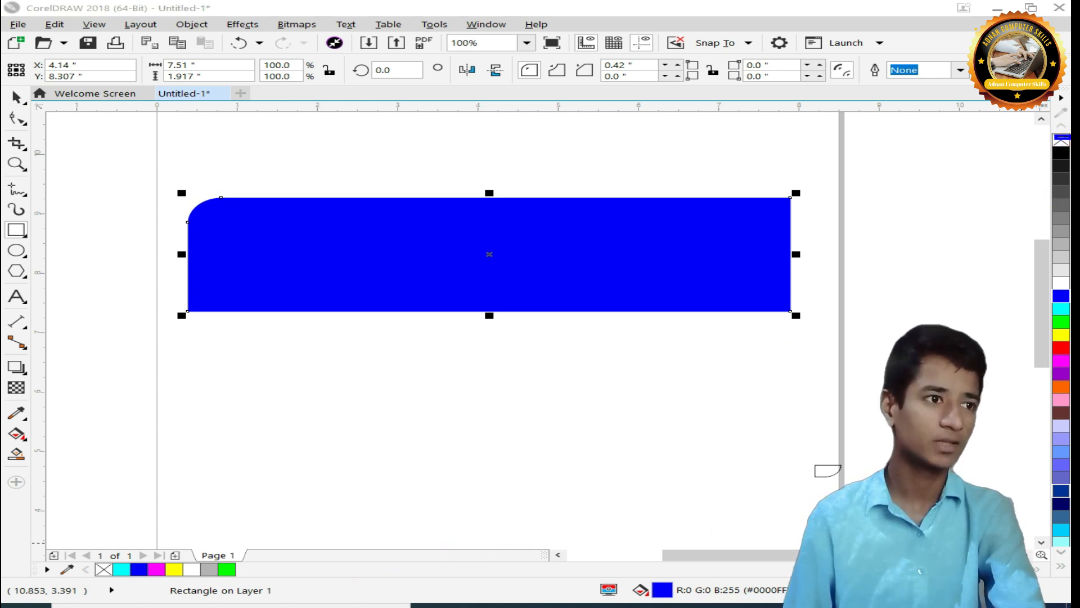
left_click(872, 367)
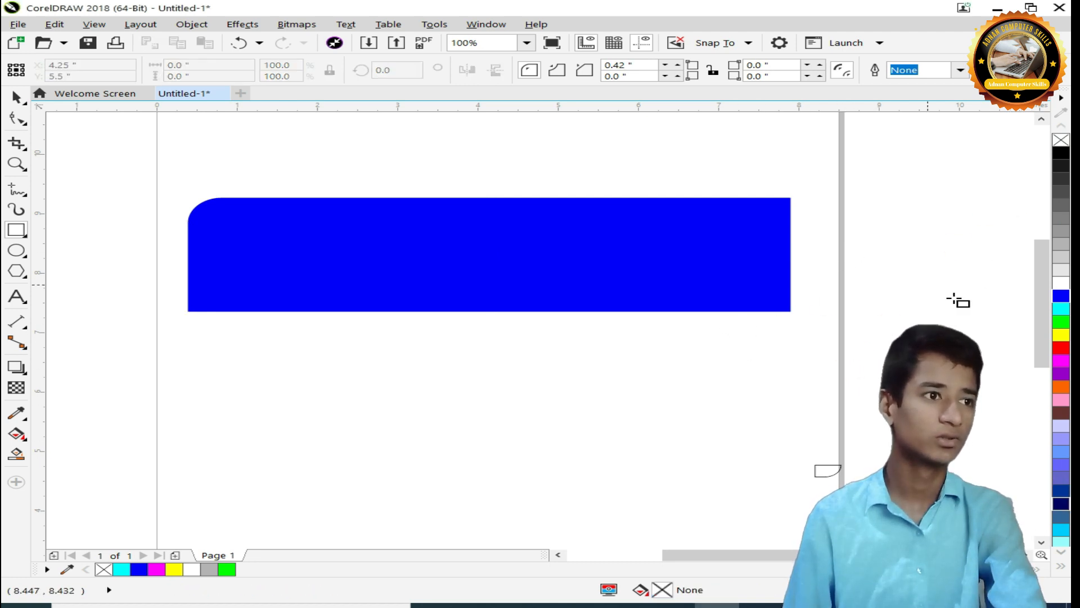
left_click(1011, 519)
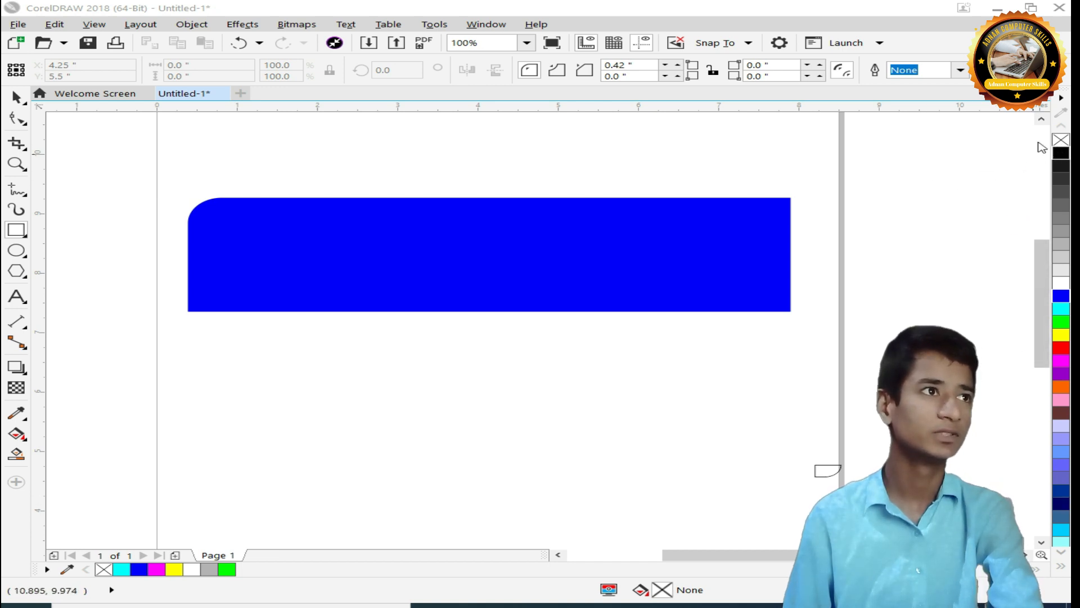
left_click(1062, 140)
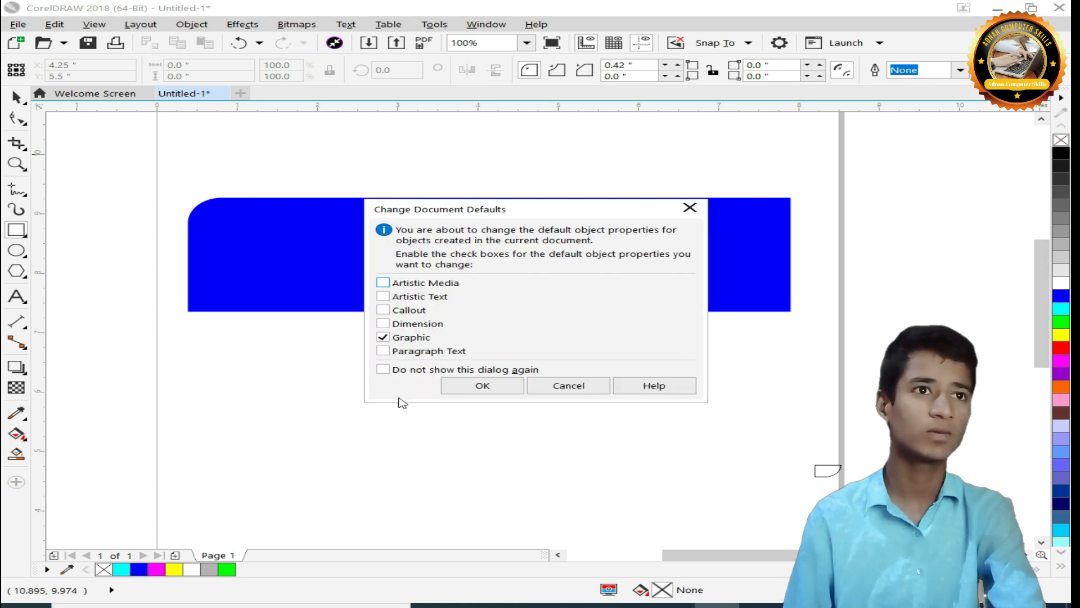
left_click(502, 386)
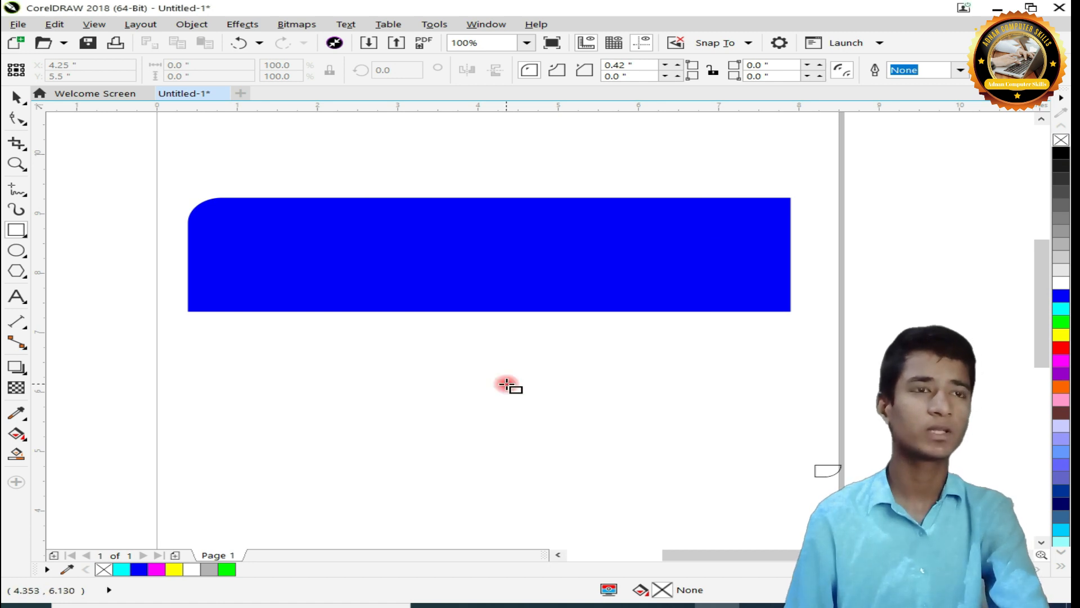
Switch the blue rectangle's fill to none, try black, and remove the fill again
left_click(17, 96)
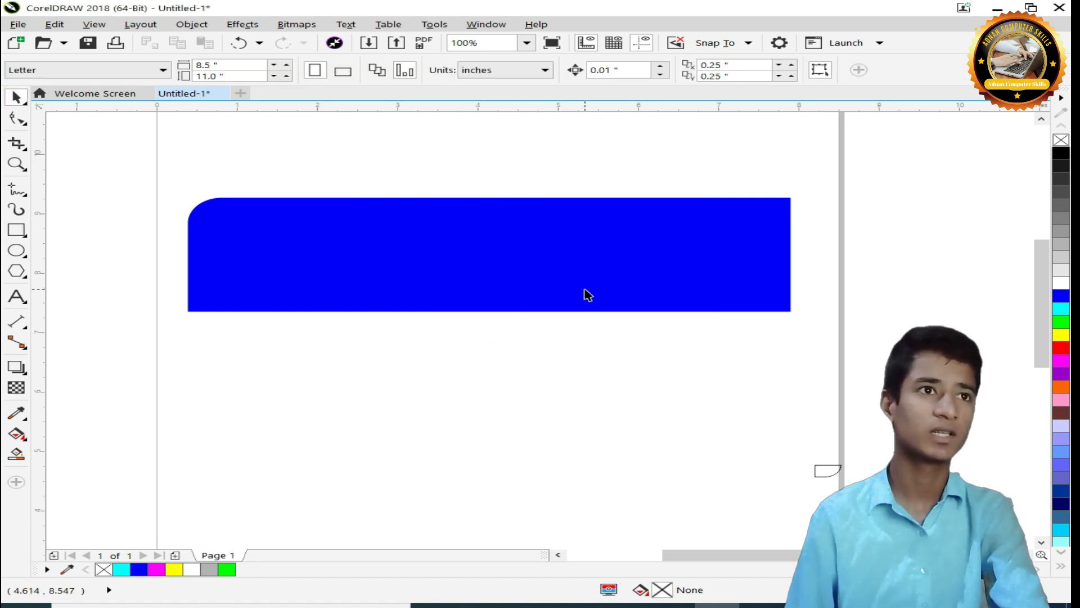
left_click(582, 250)
left_click(1062, 140)
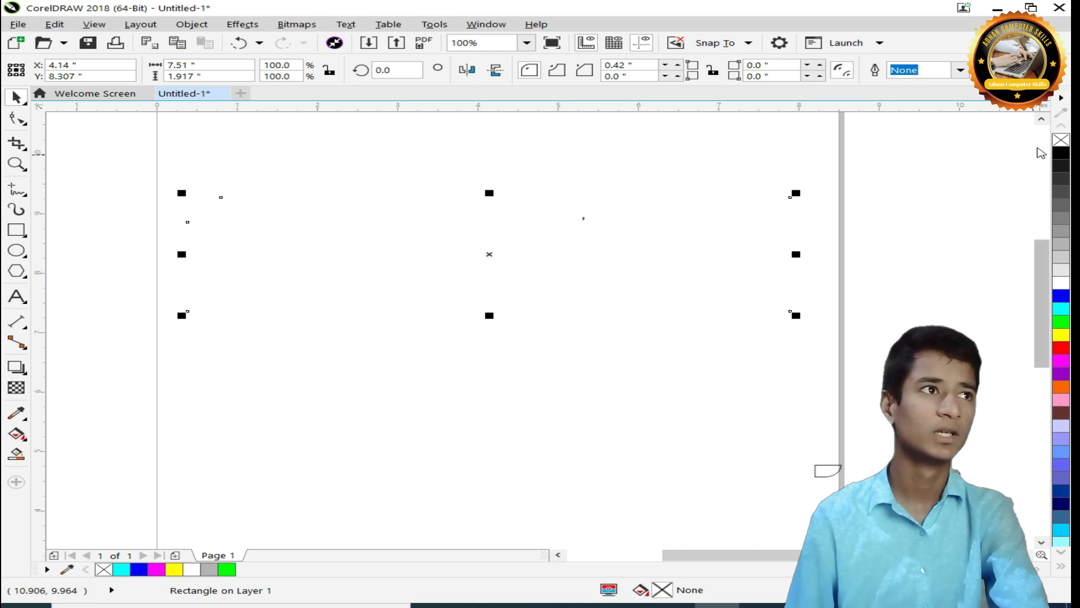
left_click(1043, 150)
left_click(1060, 153)
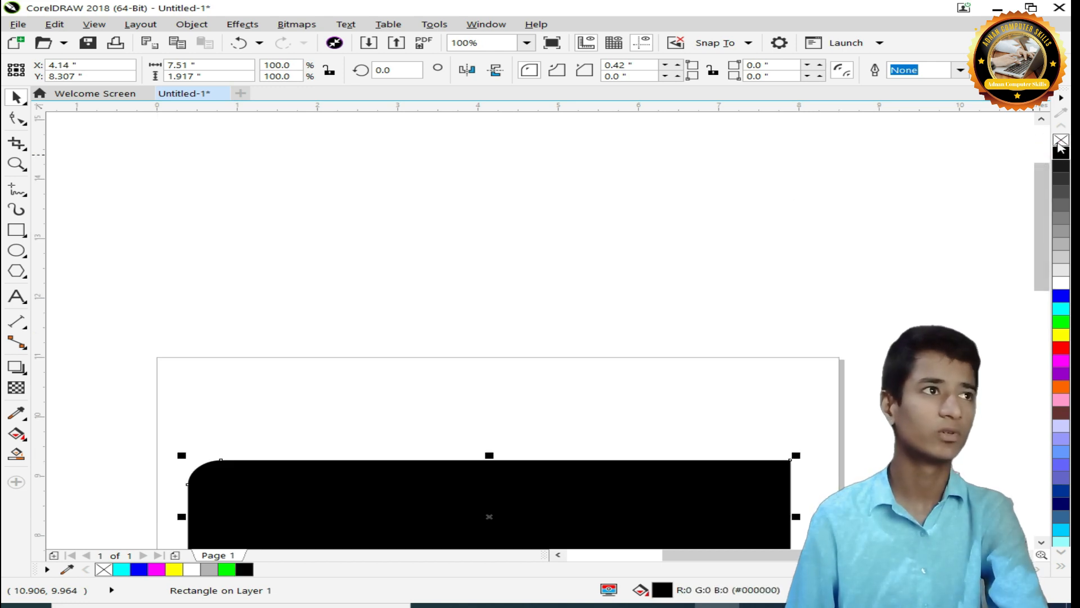
left_click(1060, 142)
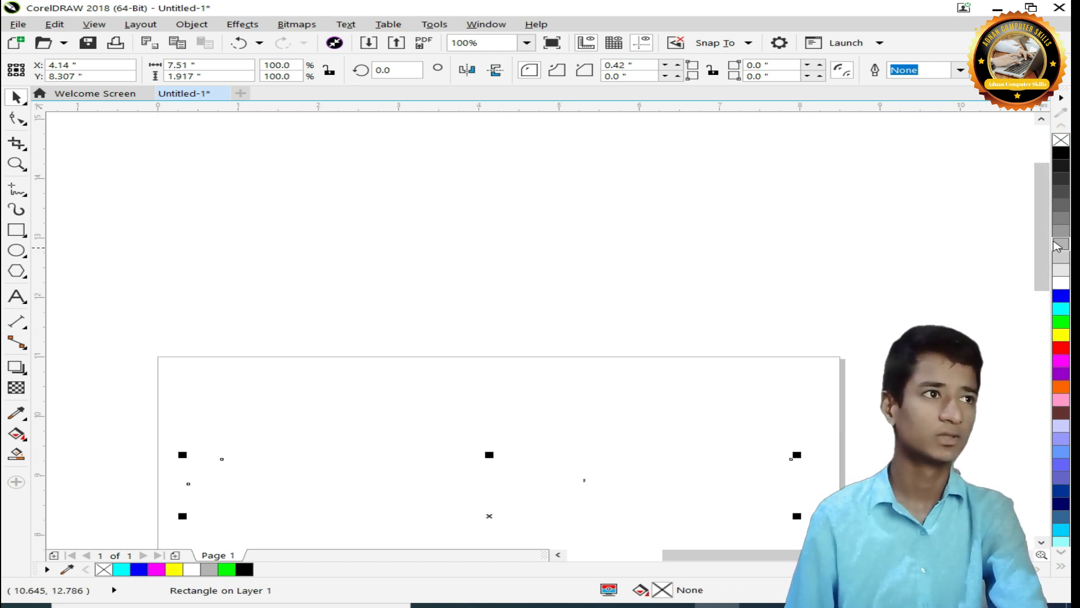
Try the document palette's Set Outline Color option on the rectangle and fill it blue (#0000FF)
scroll(1056, 246, "down", 4)
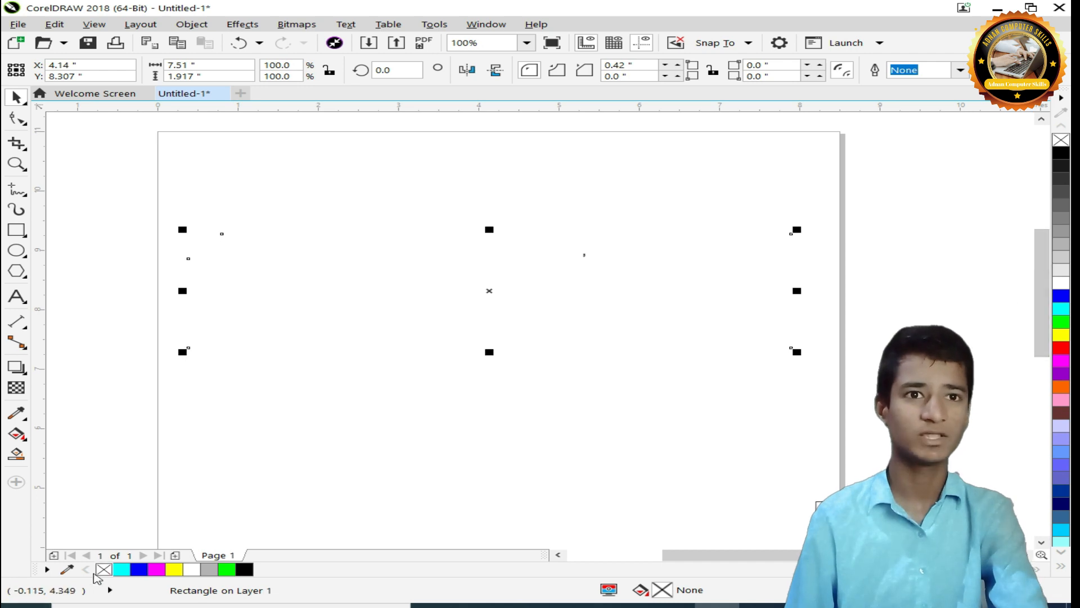
left_click(47, 569)
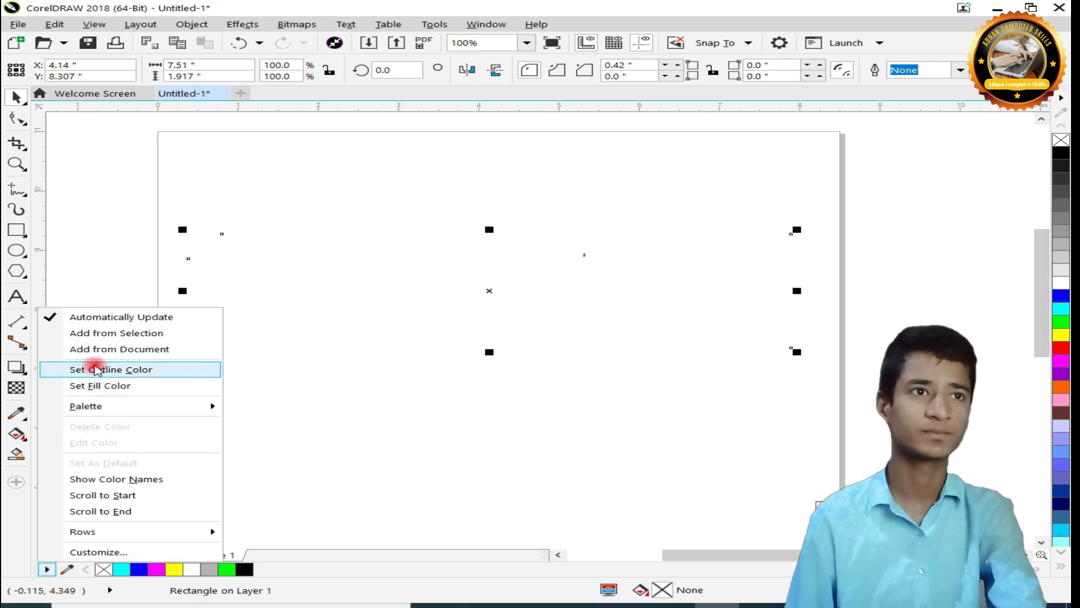
left_click(96, 370)
left_click(1062, 296)
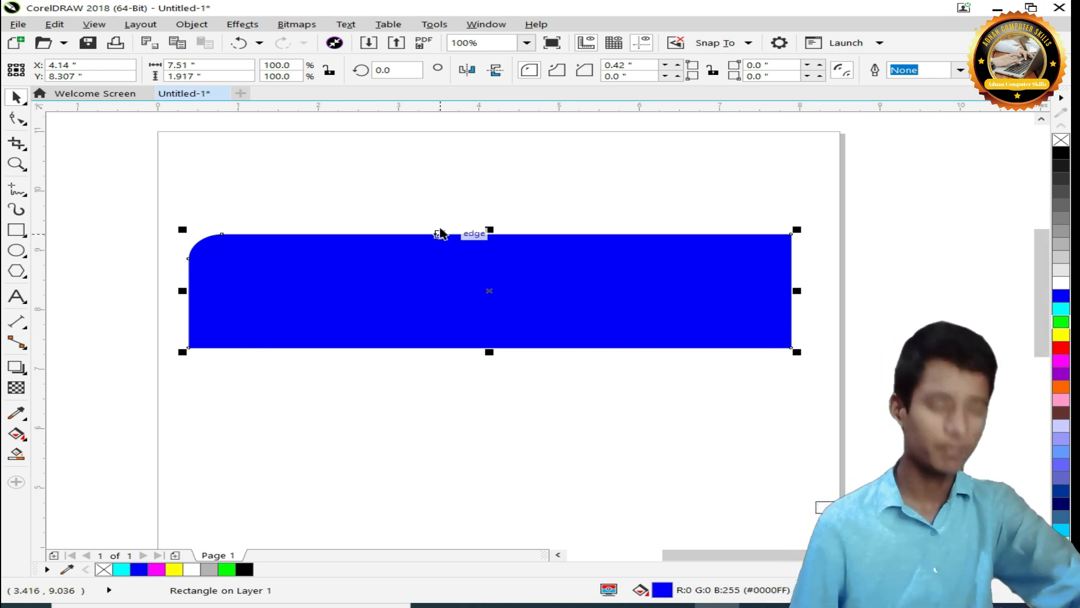
Replace the blue rectangle with a new one about 5.47 by 1.5 inches
key("Delete")
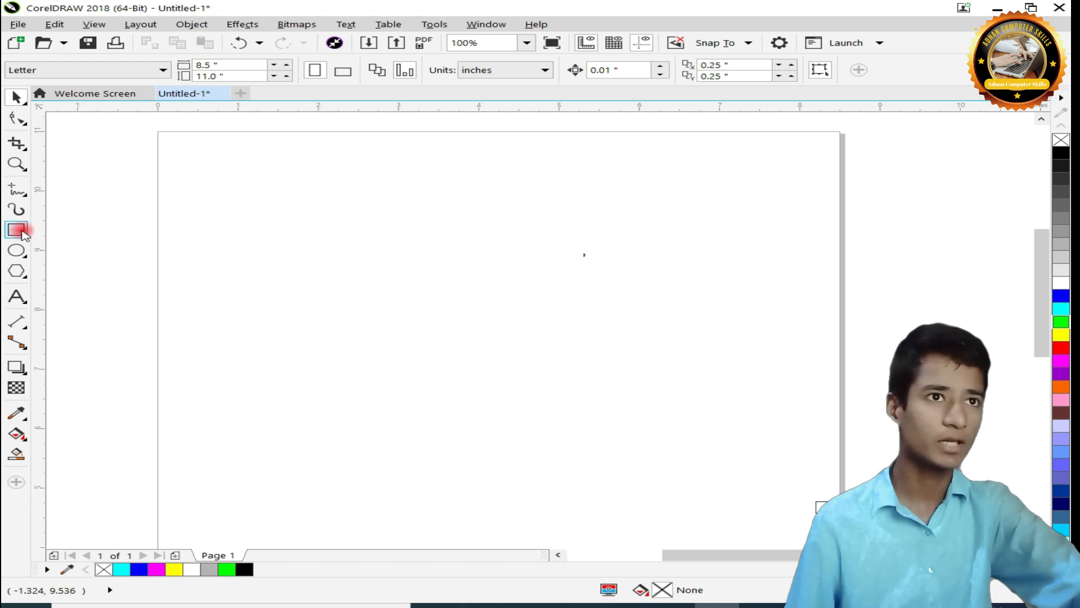
left_click(21, 231)
left_click_drag(358, 228, 804, 323)
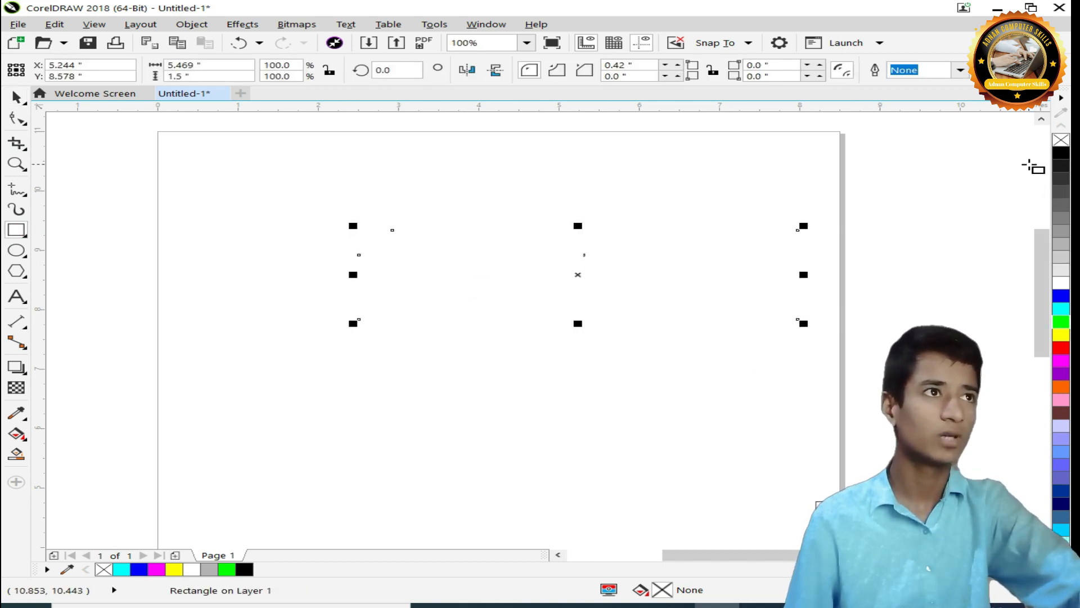
Give the new rectangle a 25 px outline and scalloped corners
left_click(960, 69)
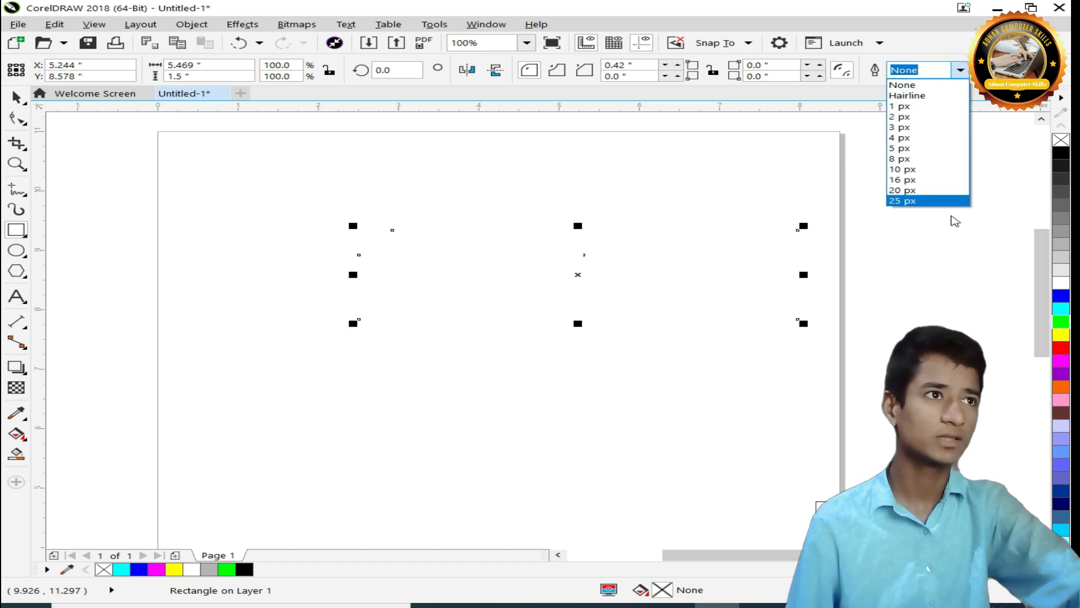
left_click(946, 202)
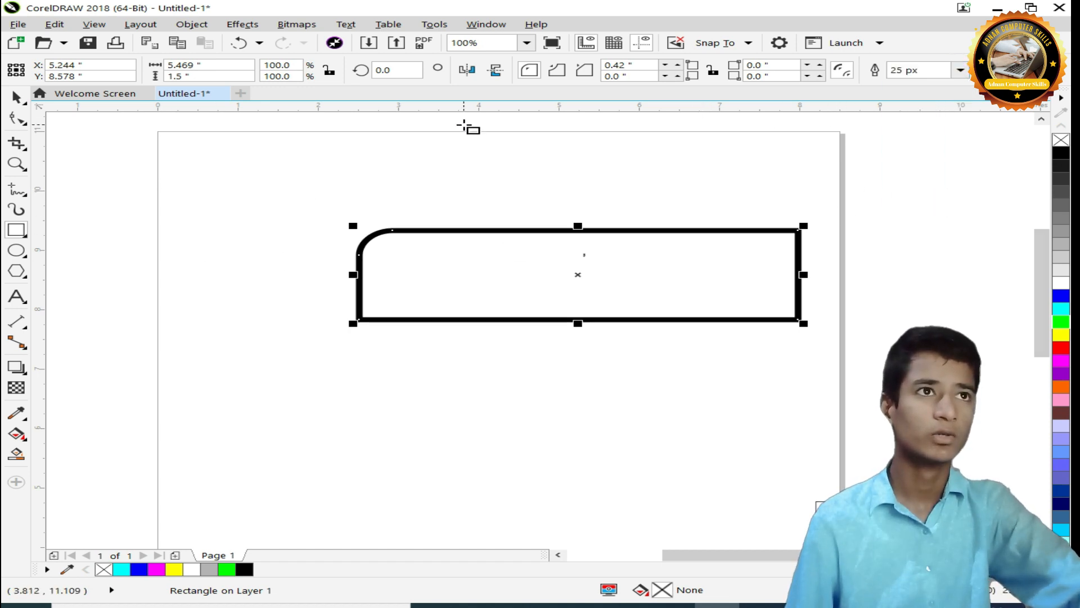
left_click(563, 72)
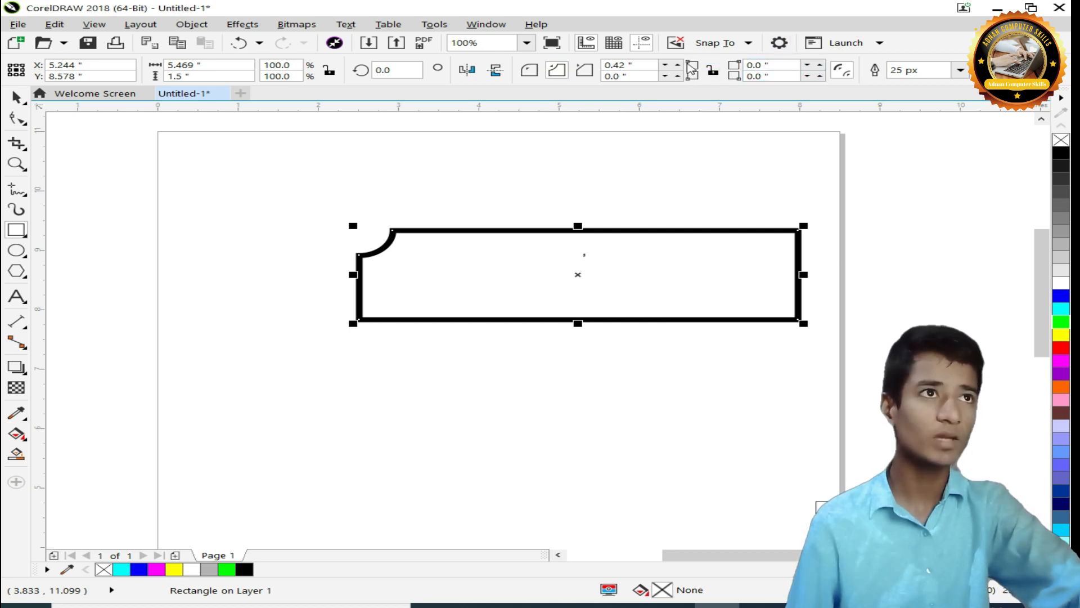
Set the rectangle's upper-left corner radius to 0 and raise it to 40 inches
double_click(622, 65)
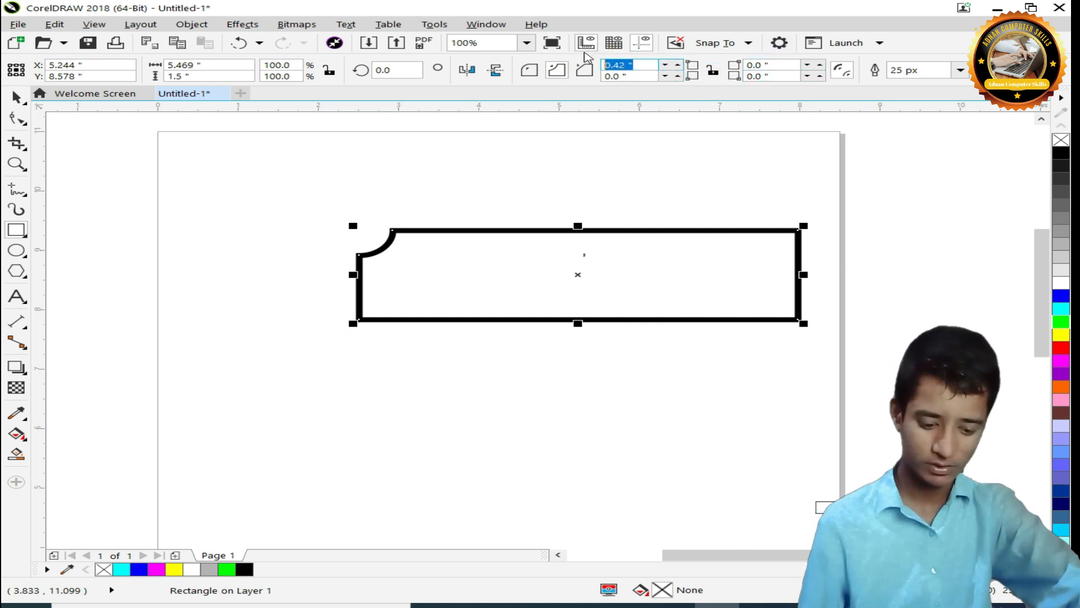
type("0")
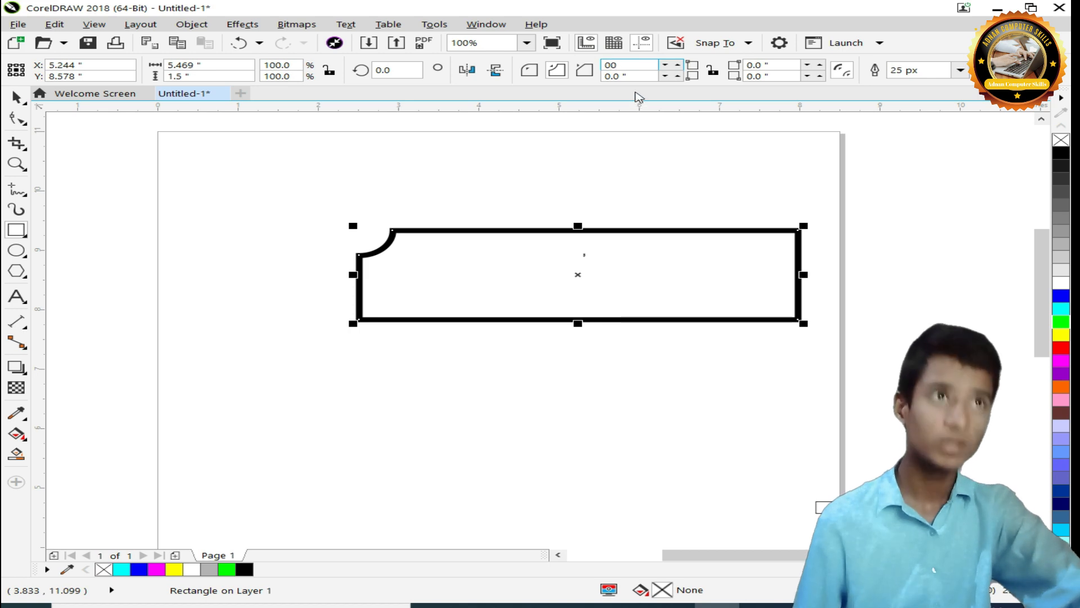
key("Return")
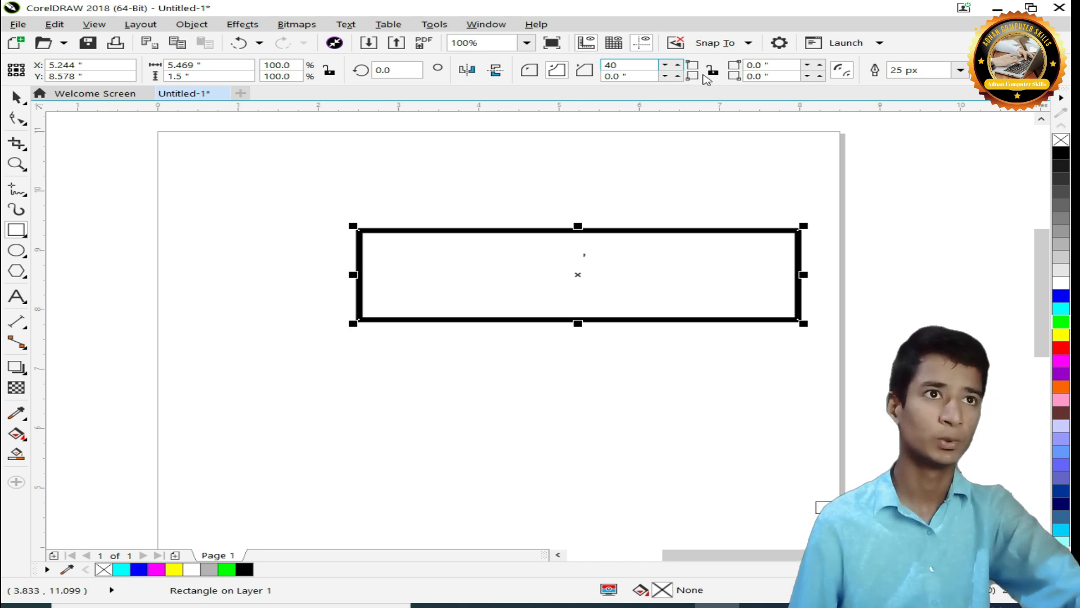
key("Return")
Lock the corner radii so they are edited together and re-enter 40 inches for the upper-left corner
left_click(712, 70)
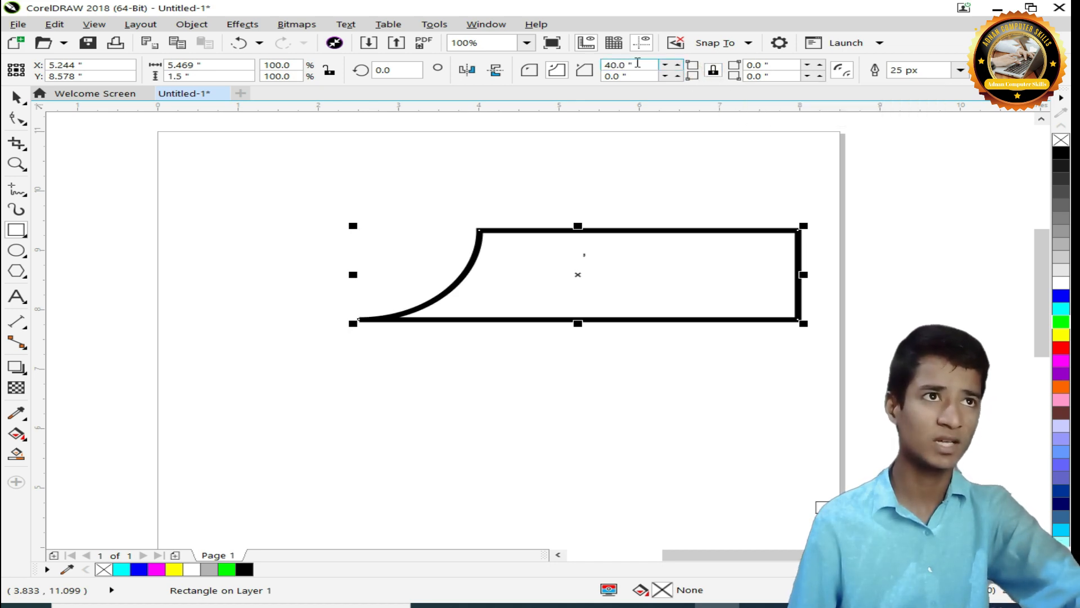
double_click(637, 65)
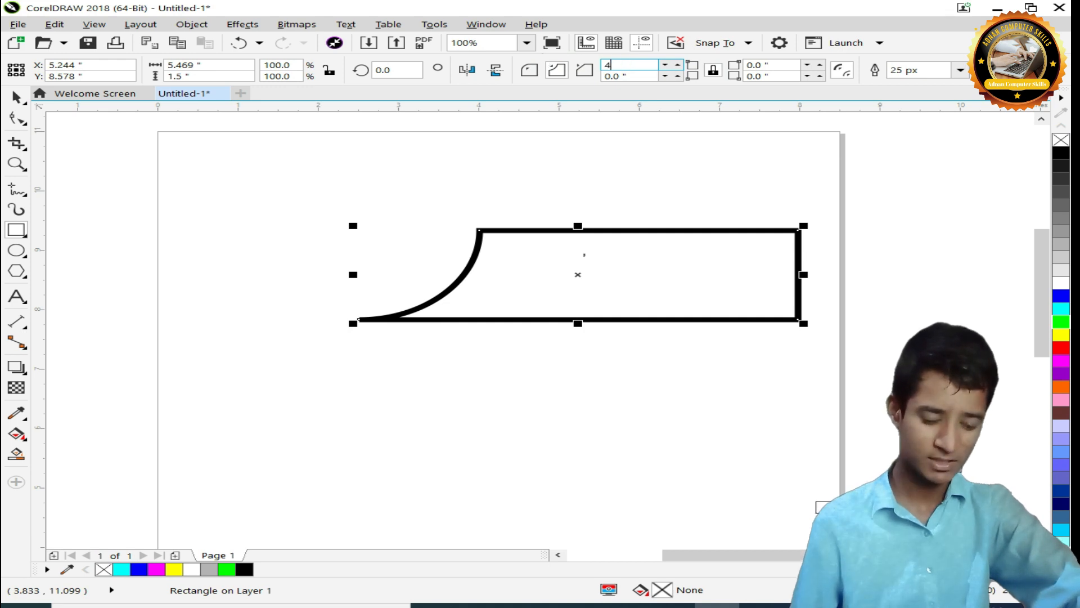
type("40")
key("Return")
Replace the scalloped rectangle with a new one about 5.19 by 1.93 inches near the page's upper edge
left_click(677, 169)
left_click(656, 249)
key("Delete")
left_click_drag(307, 165, 727, 282)
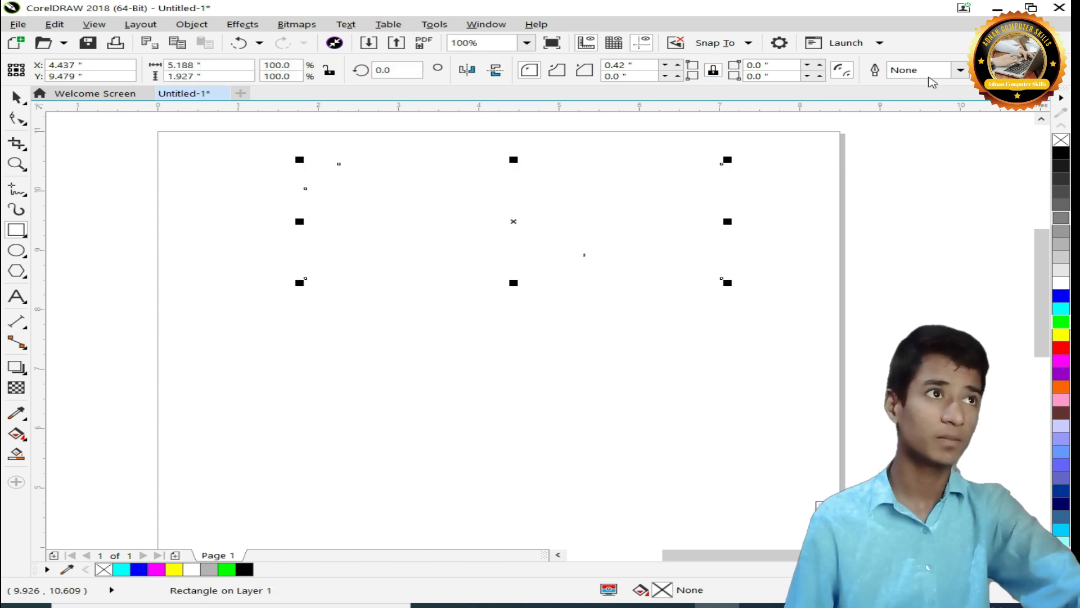
Outline the replacement rectangle at 25 px and switch its corner style to scalloped
left_click(960, 69)
left_click(919, 201)
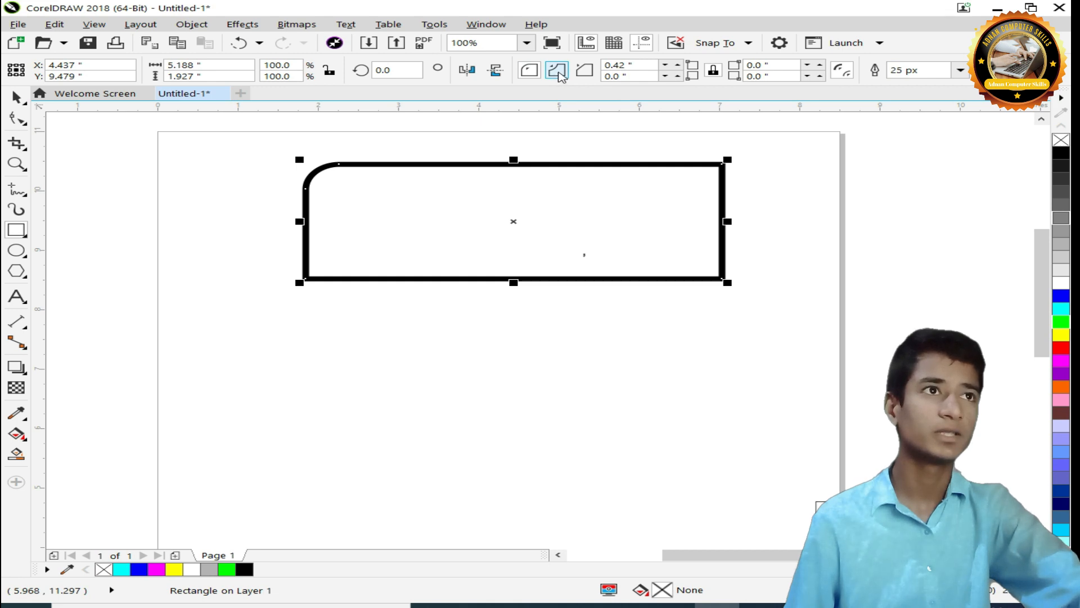
left_click(560, 73)
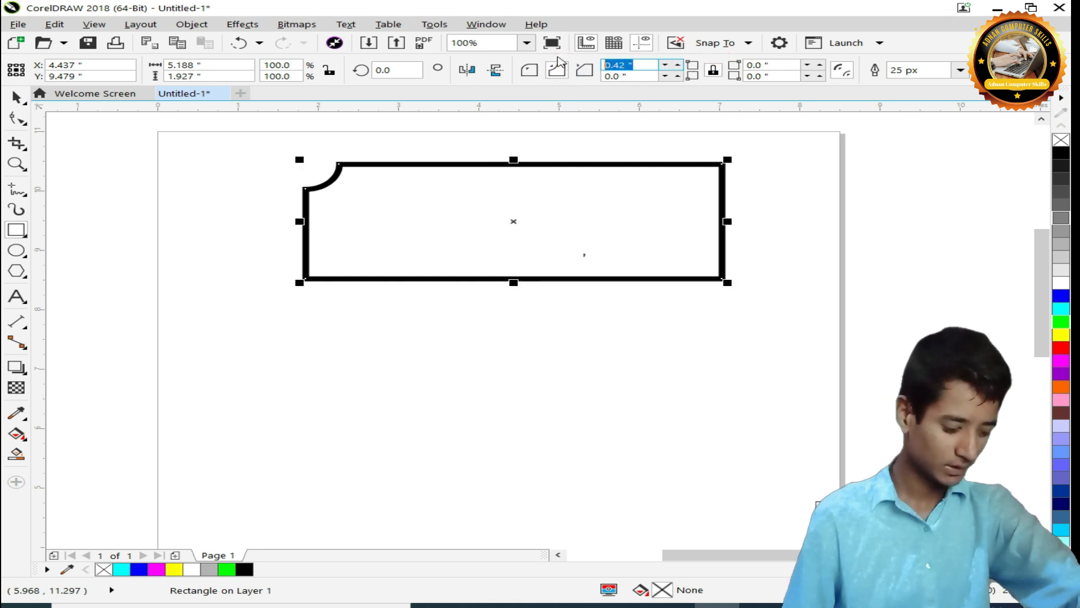
Reset the rectangle's upper-left corner radius to 0 and enter 4 inches for the linked corner radii
left_click(617, 75)
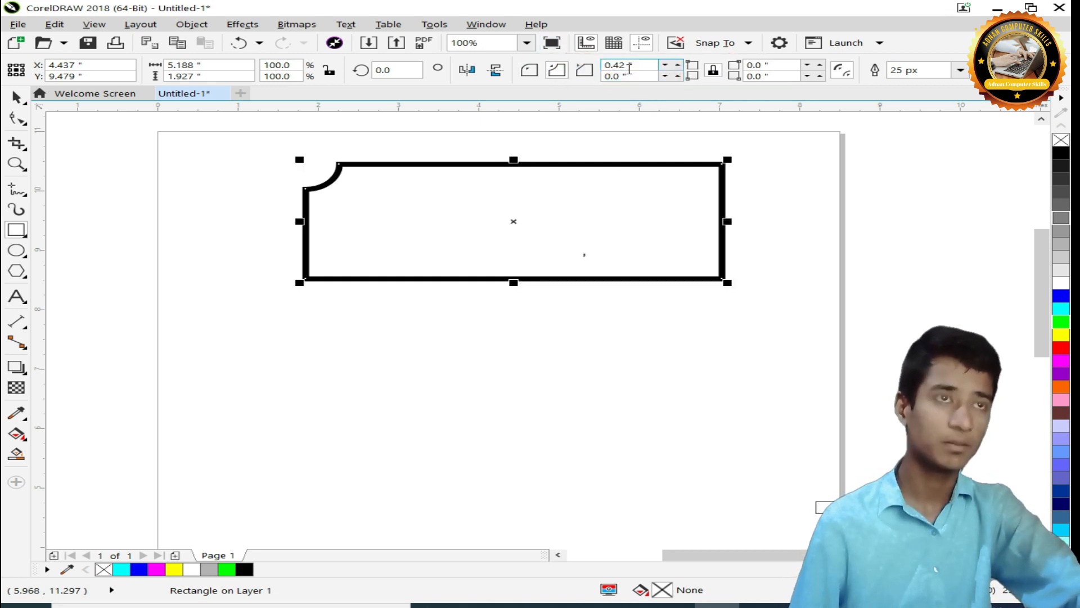
left_click(589, 69)
type("00")
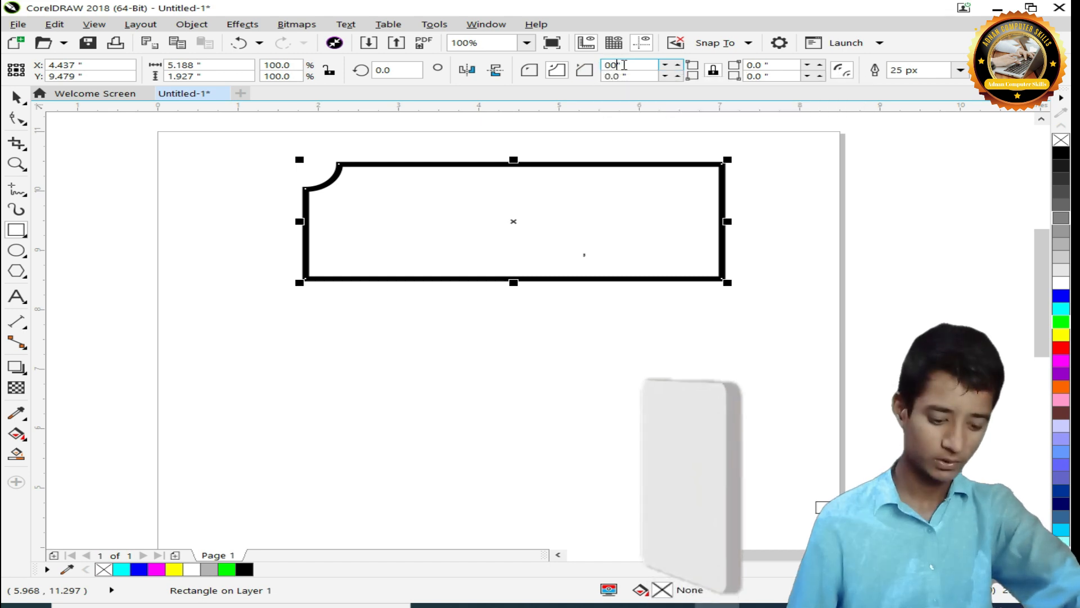
key("Return")
left_click(585, 67)
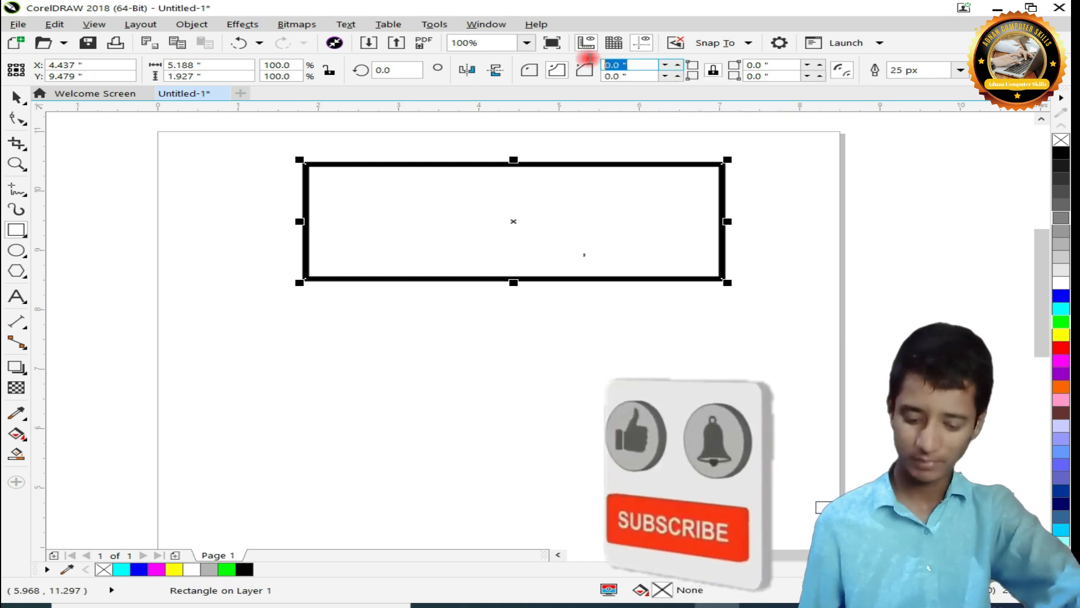
type("4")
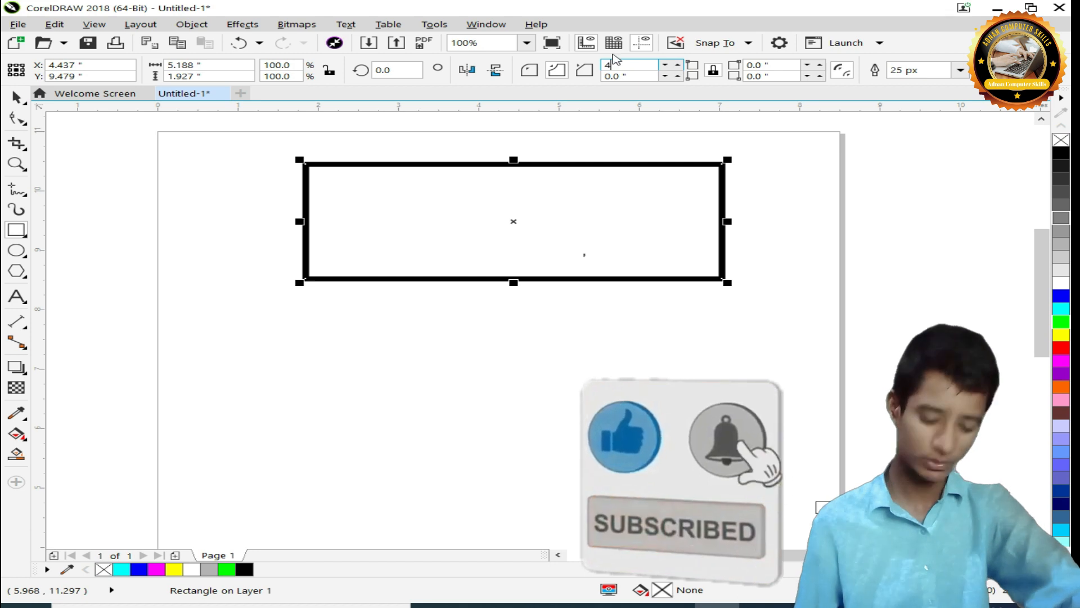
key("Return")
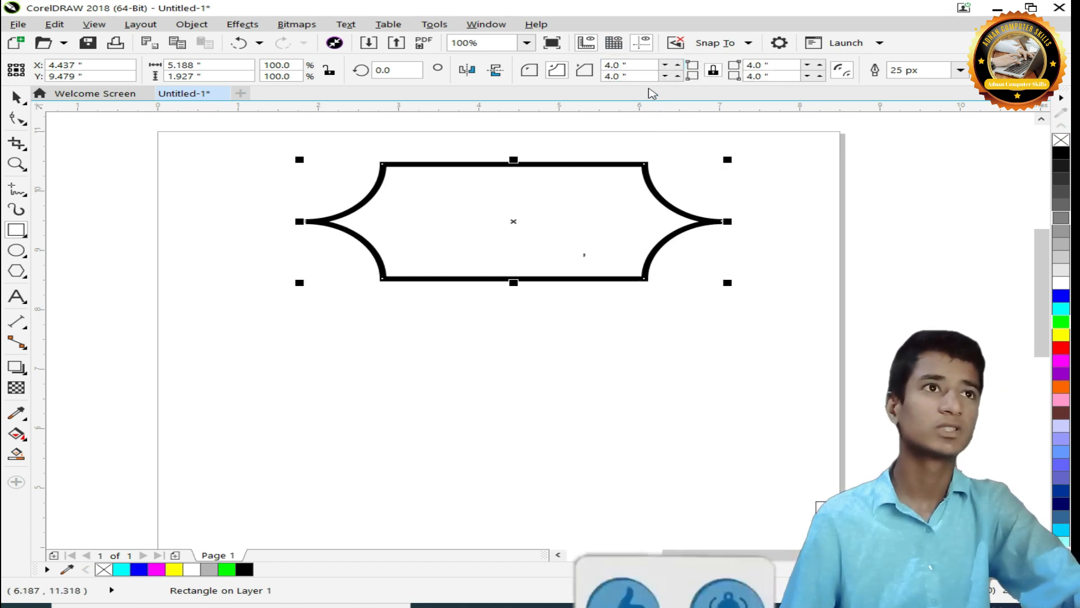
Increase the linked corner radii of the scalloped rectangle to 40 inches
left_click(628, 65)
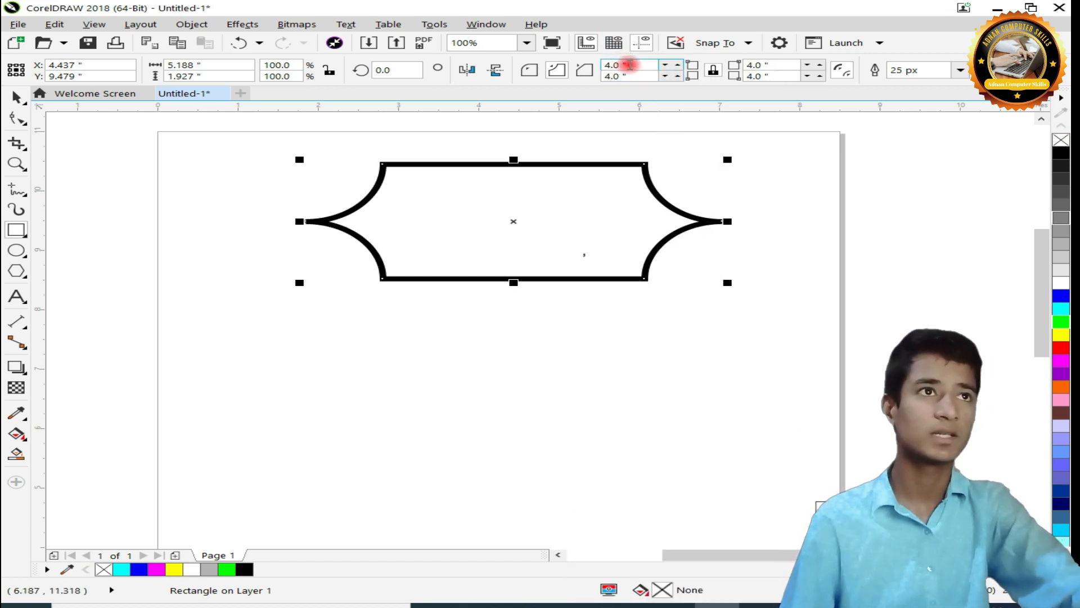
key("BackSpace")
key("BackSpace")
key("BackSpace")
key("BackSpace")
key("BackSpace")
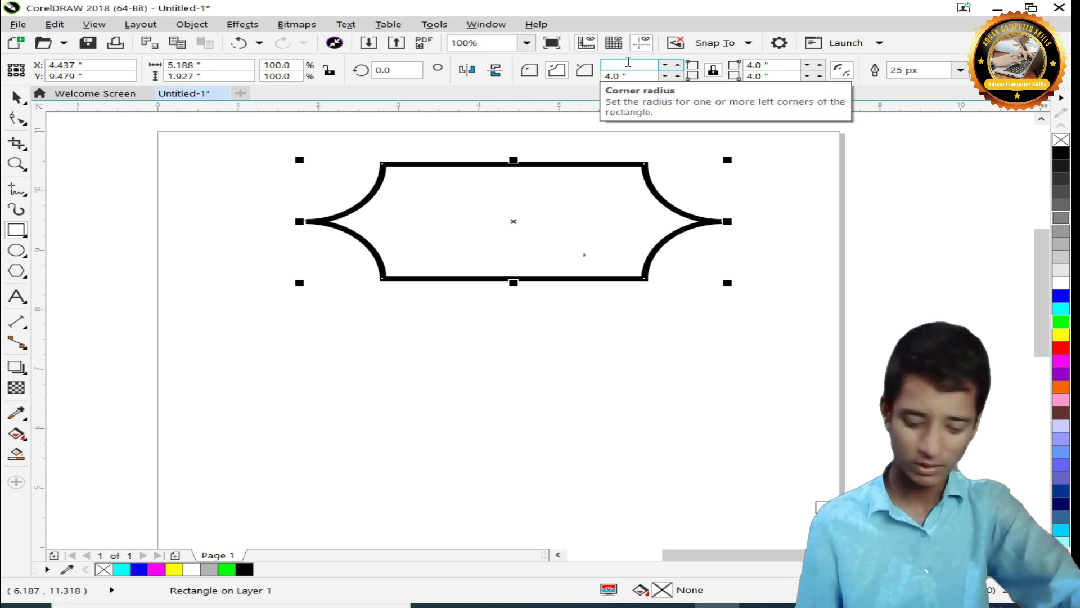
type("40")
key("Return")
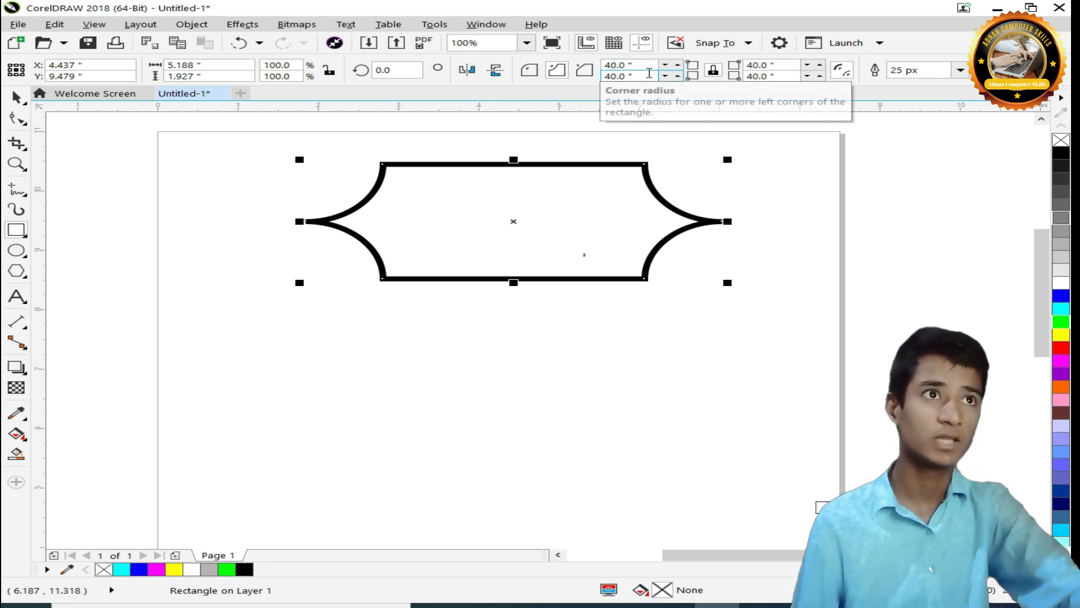
Reduce the linked corner radii of the scalloped rectangle to 2 inches
left_click(640, 60)
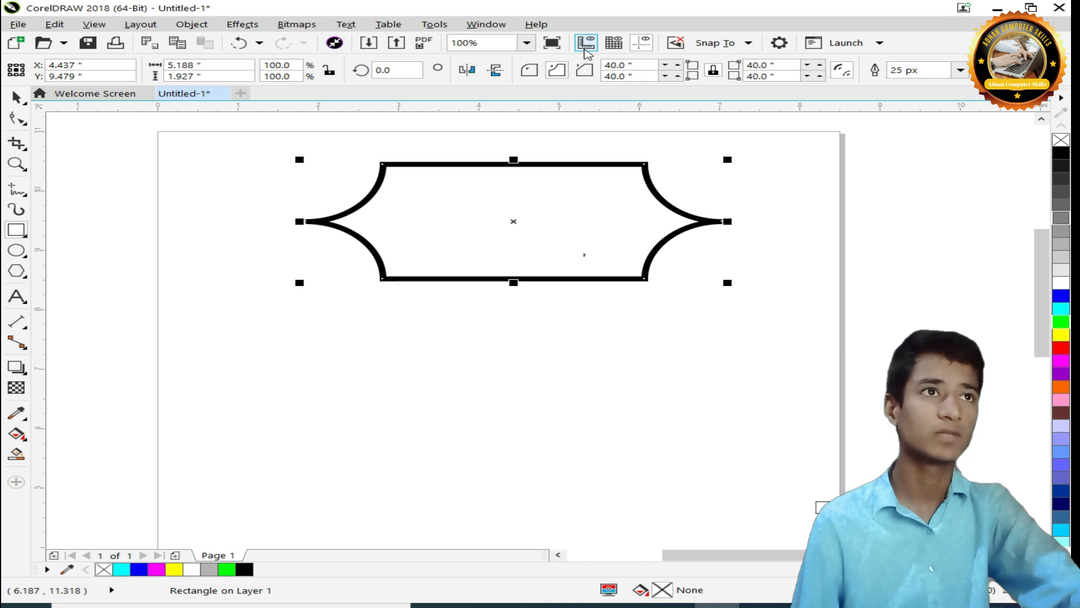
left_click(606, 66)
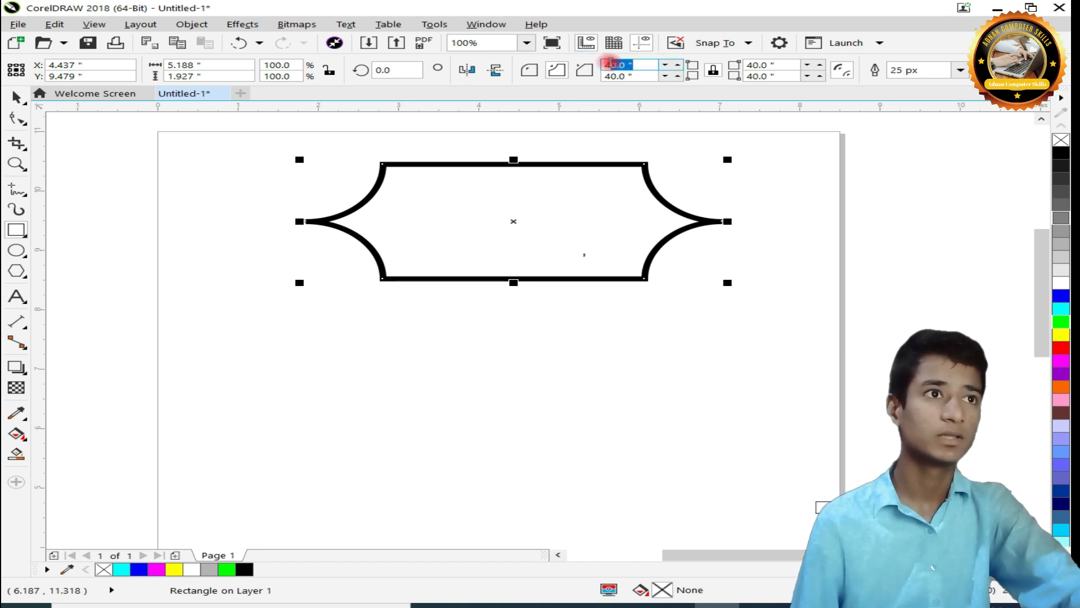
type("2")
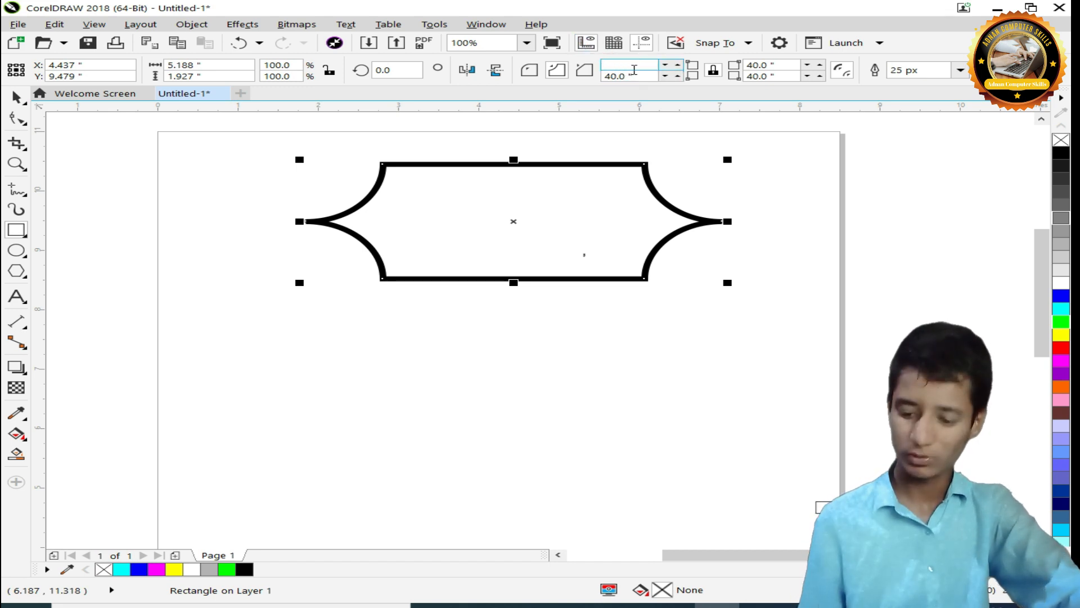
key("Return")
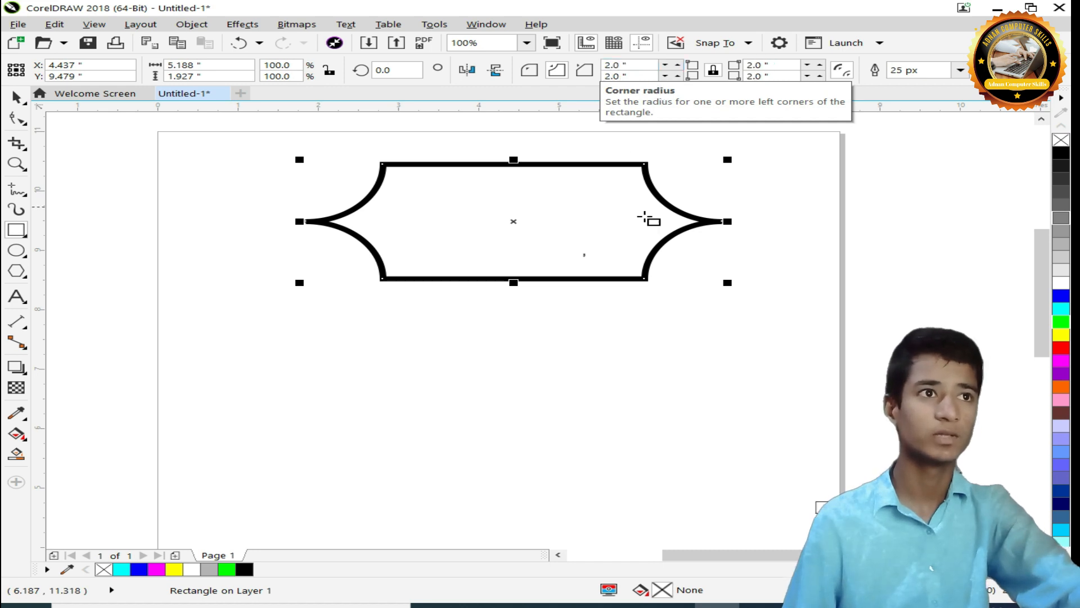
Replace the scalloped rectangle with a new one about 4.88 by 1.91 inches and outline it at 25 px
left_click(846, 248)
left_click(563, 222)
key("Delete")
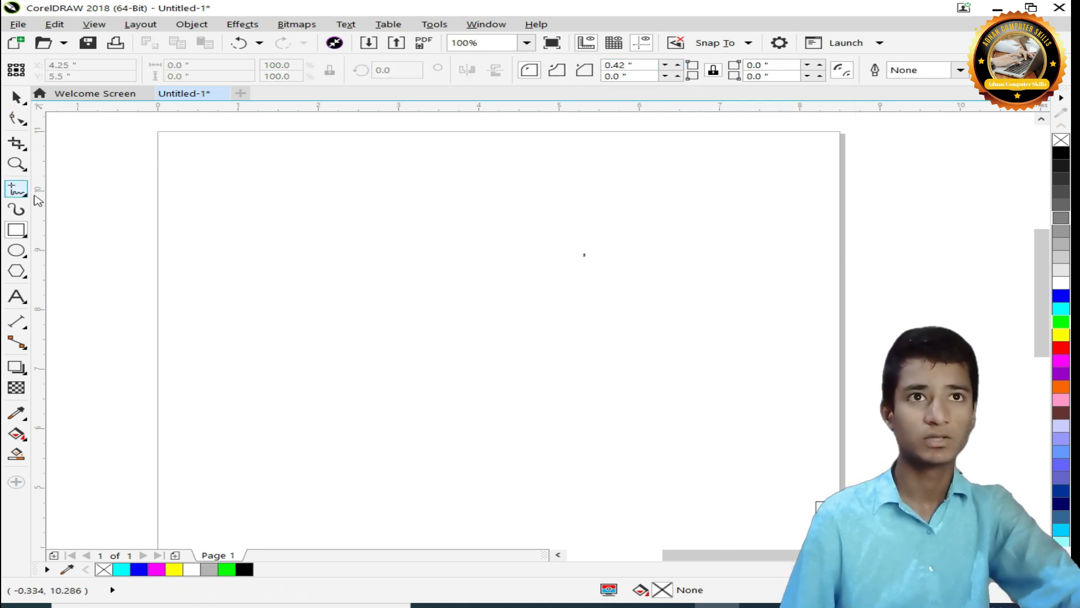
left_click_drag(233, 240, 627, 354)
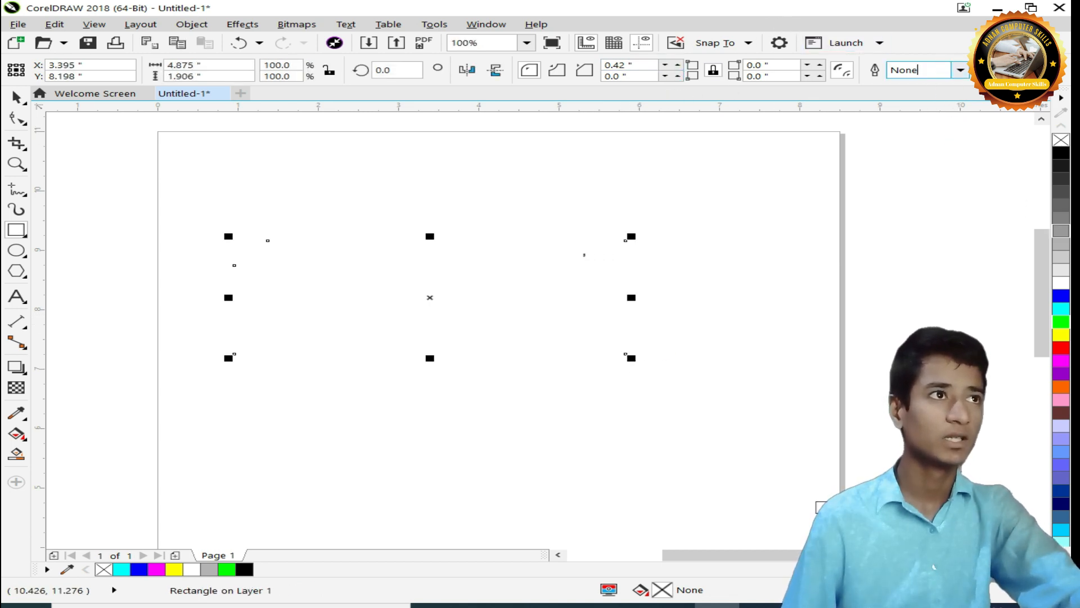
left_click(960, 70)
left_click(902, 201)
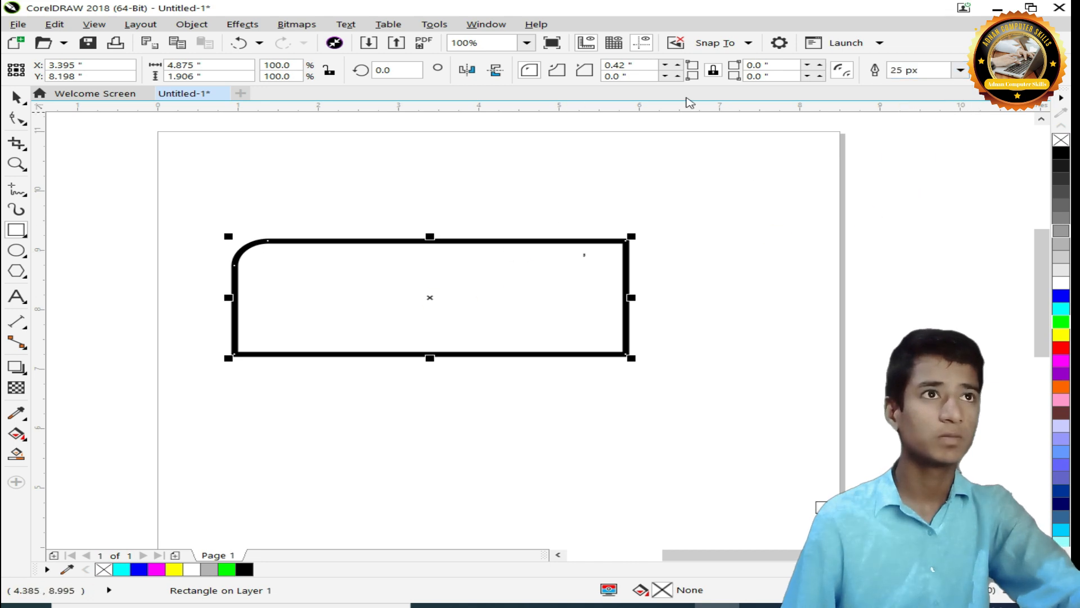
Switch the new rectangle's corners to scalloped and raise the linked radii until the upper-left one reaches 0.98 inches
left_click(556, 71)
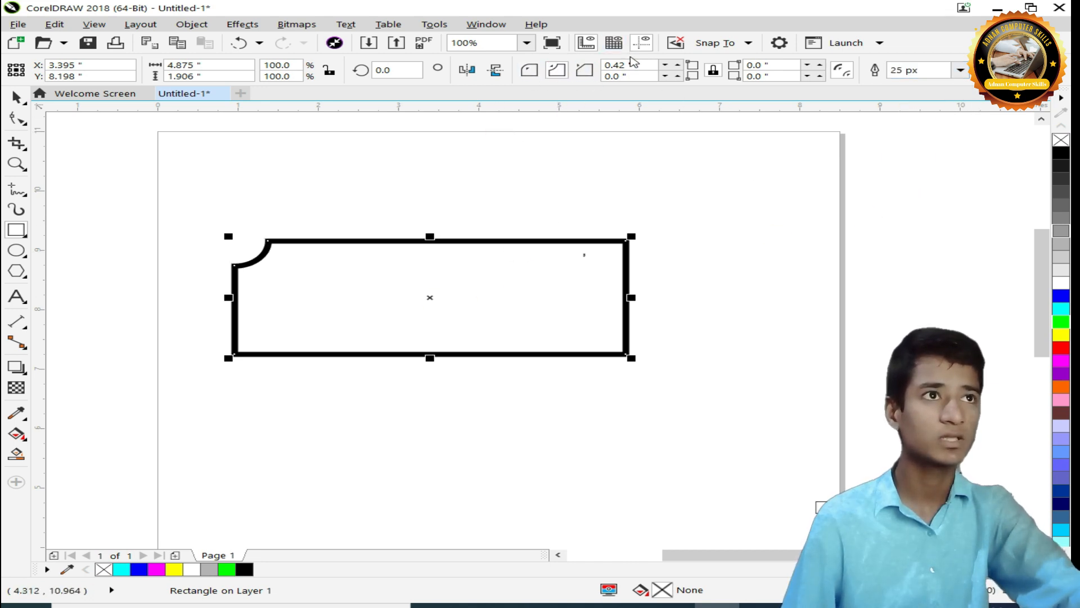
left_click(680, 65)
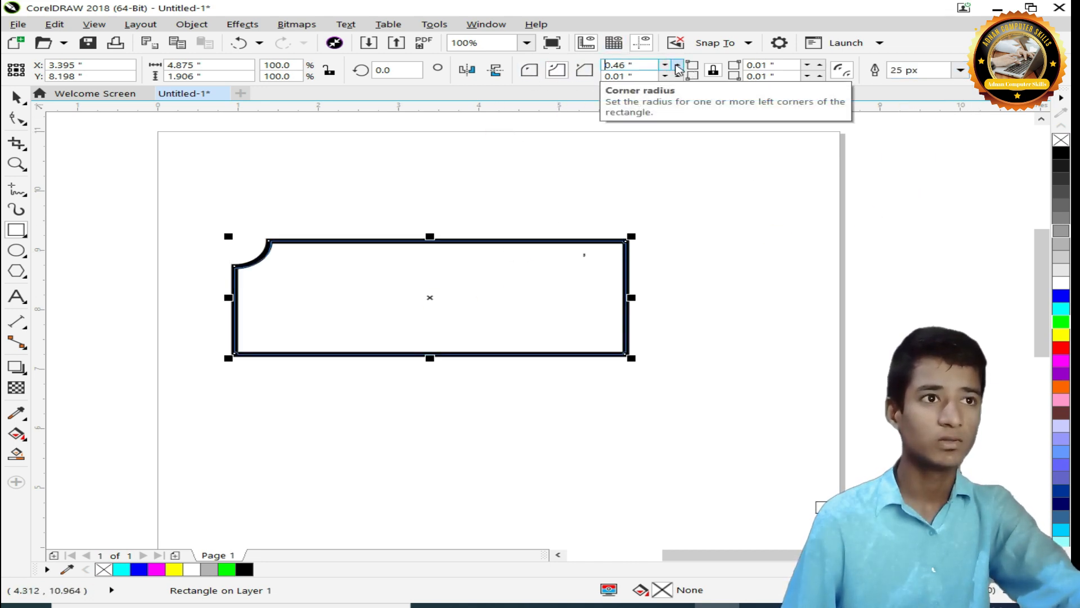
left_click_drag(678, 66, 679, 68)
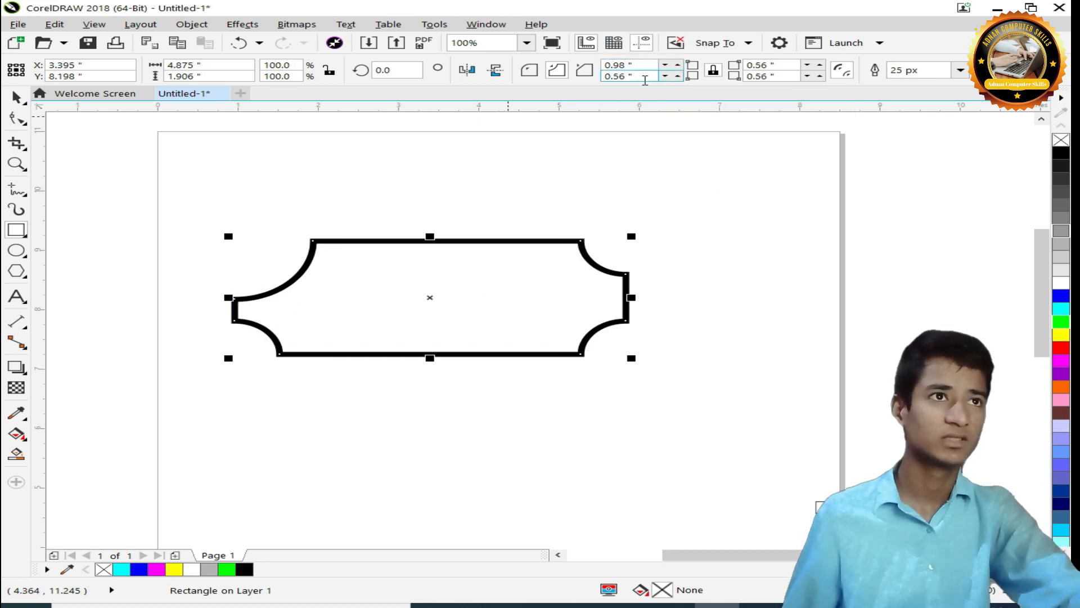
Set the rectangle's upper-left corner radius to 0.56 inches and reduce it to 0.14 inches
double_click(642, 78)
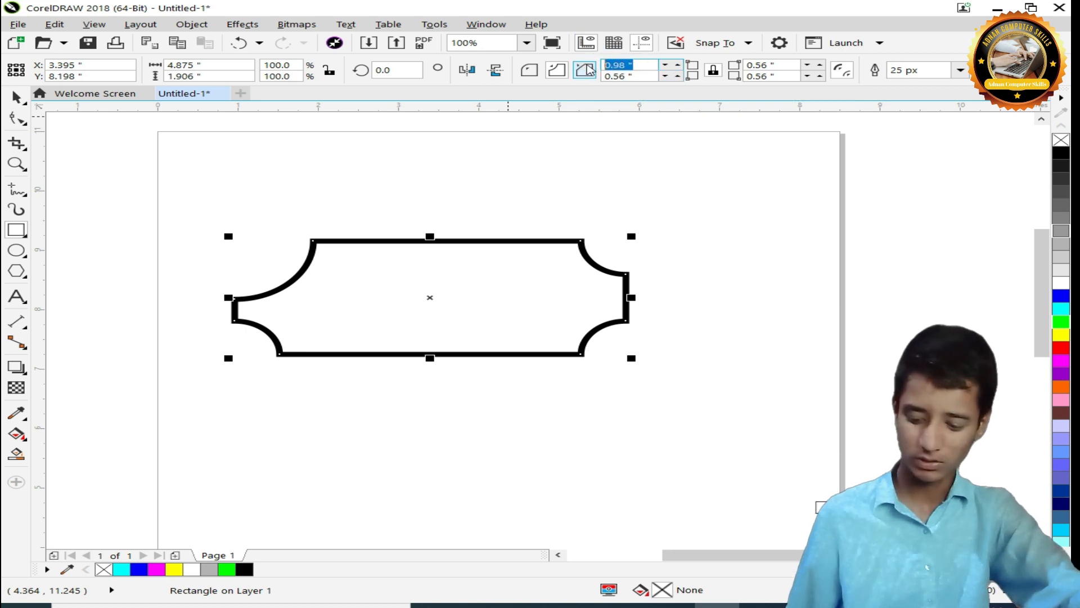
type("0.56")
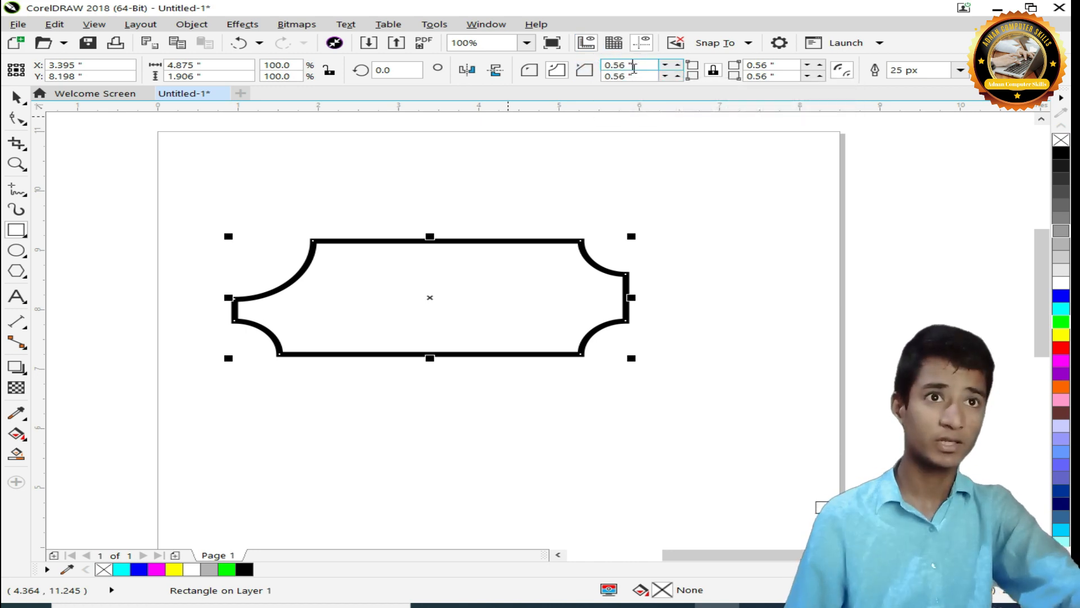
left_click(635, 76)
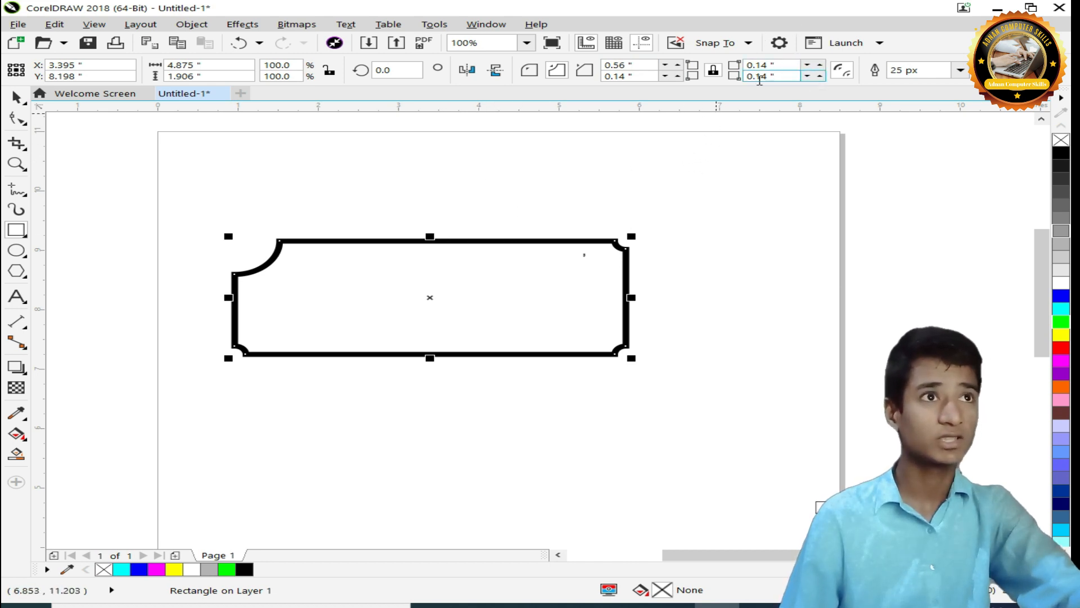
left_click_drag(637, 77, 593, 71)
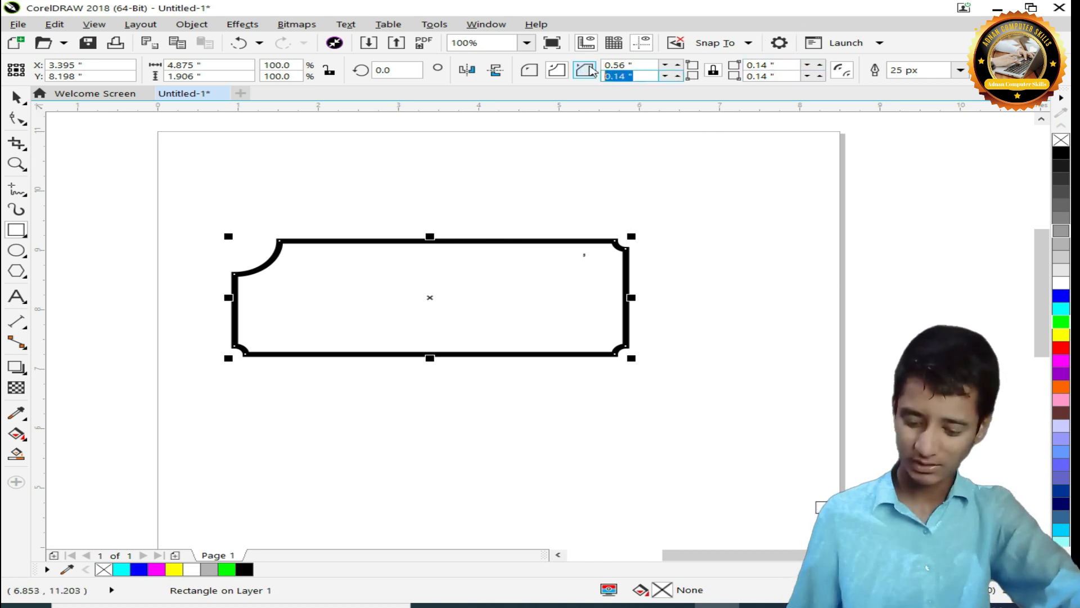
double_click(648, 65)
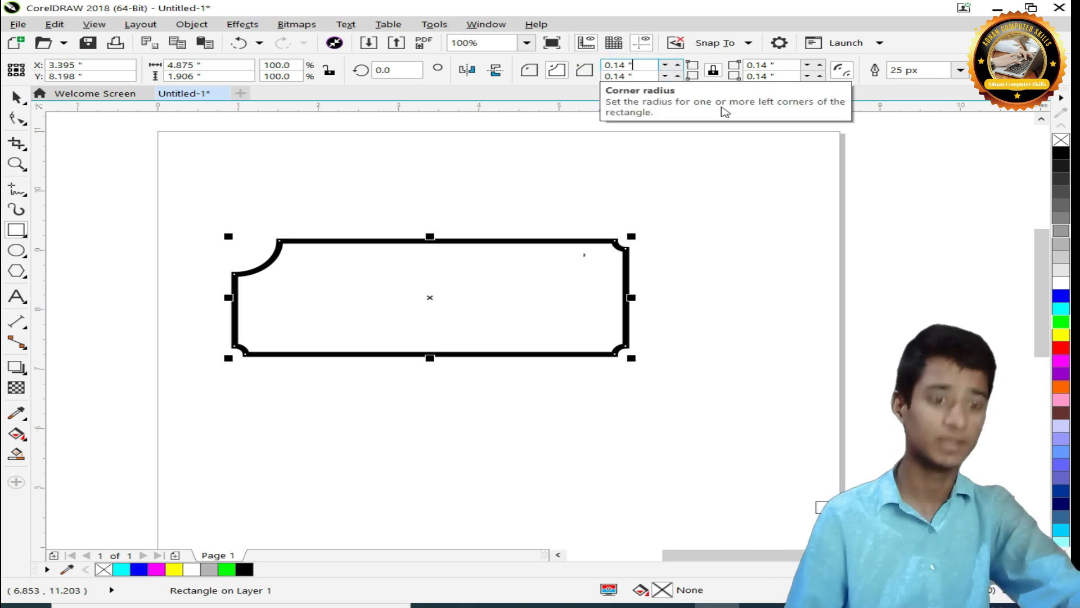
key("Return")
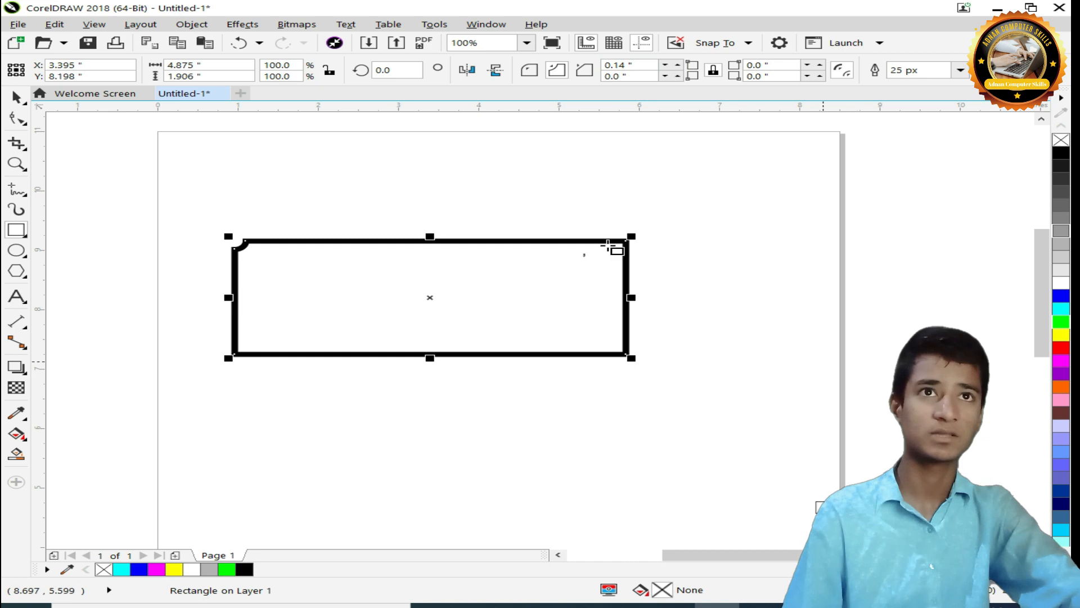
Select the outlined rectangle with the small scalloped corner using the Pick tool and delete it
left_click(23, 102)
left_click(774, 281)
left_click(252, 315)
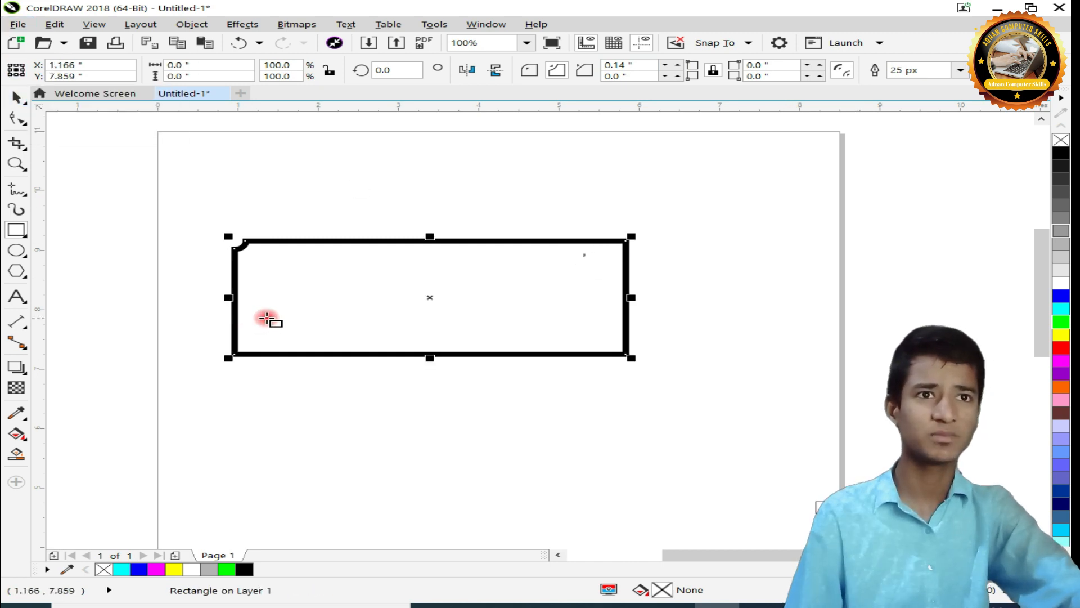
left_click(485, 177)
left_click(20, 100)
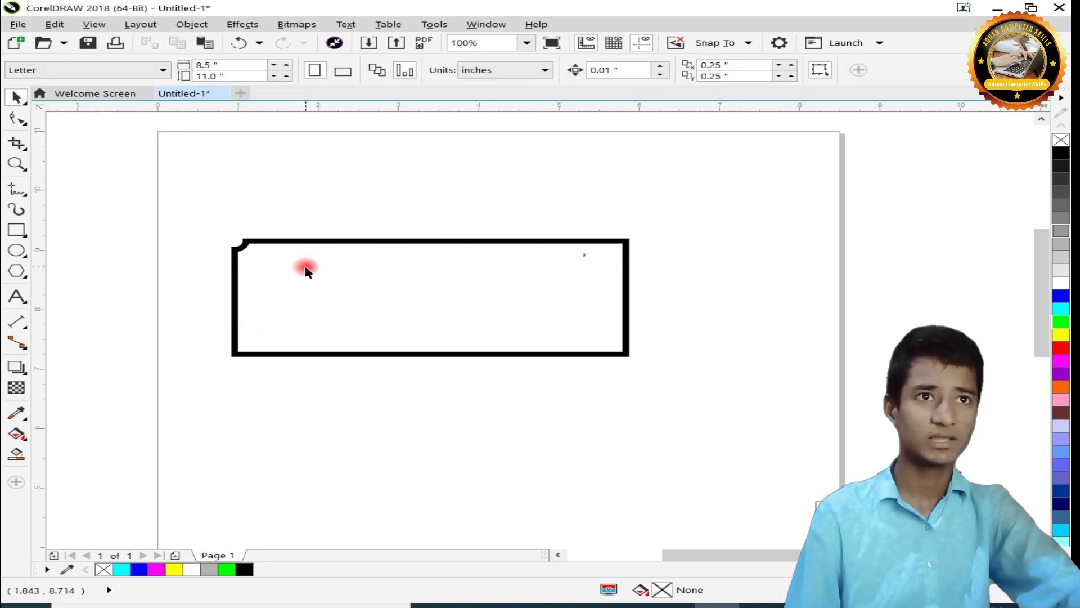
left_click(298, 288)
key("Delete")
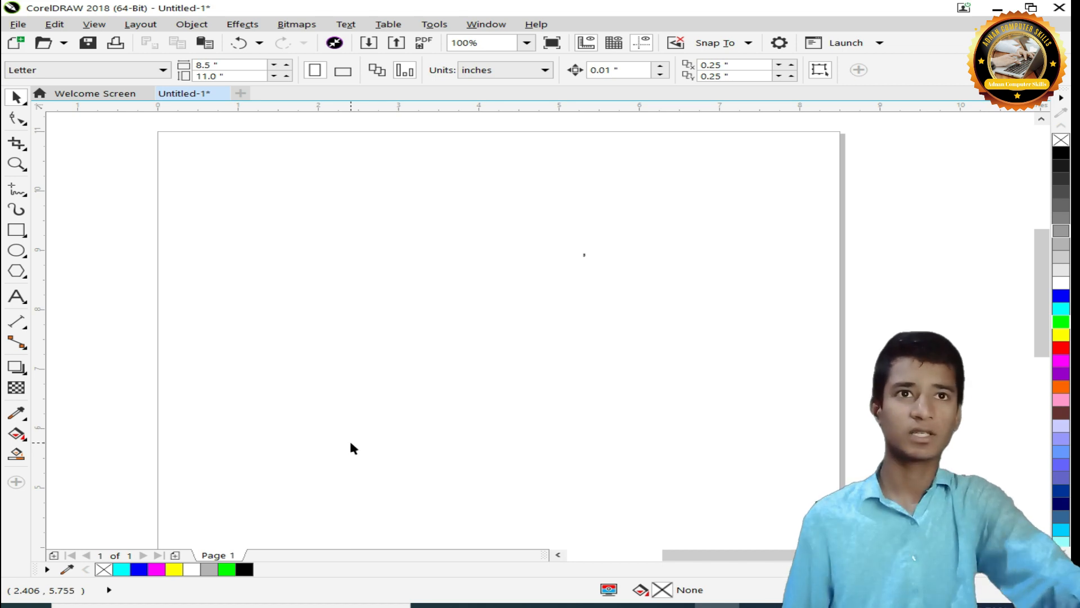
Draw a rectangle about 6.19 by 1.51 inches across the upper part of the page and fill it blue
left_click(10, 227)
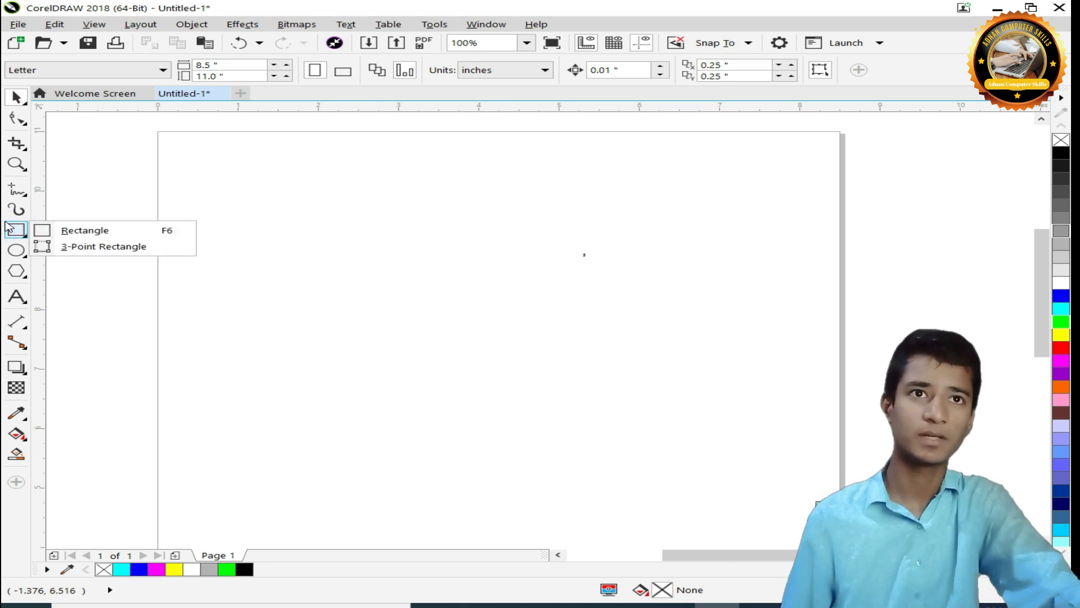
left_click(11, 231)
left_click_drag(248, 221, 752, 313)
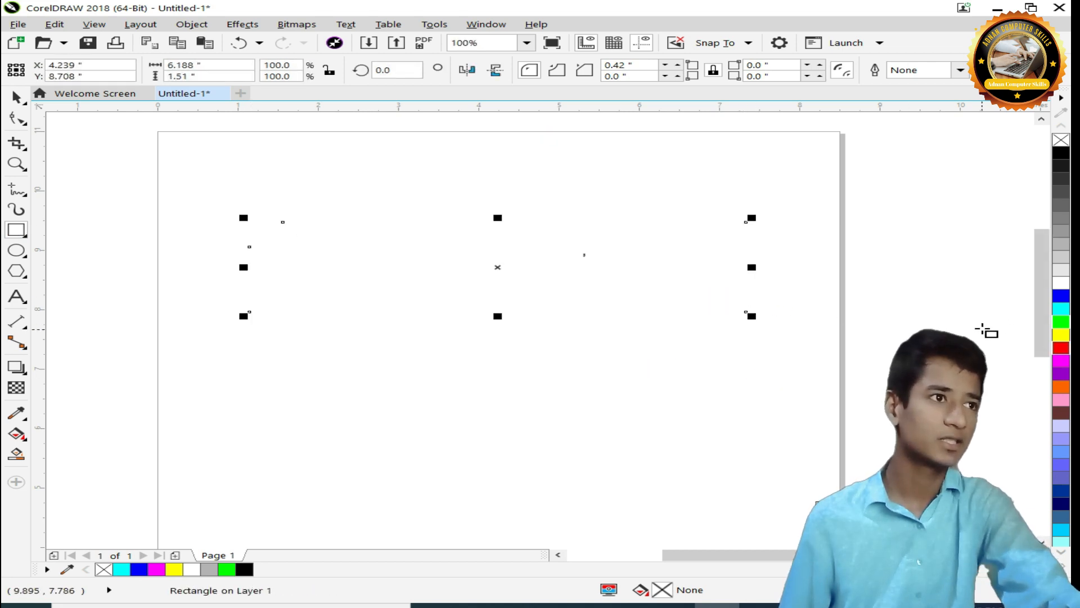
left_click(1061, 296)
Outline the blue rectangle at 25 px and try the document palette's Set Outline Color command on it
left_click(960, 70)
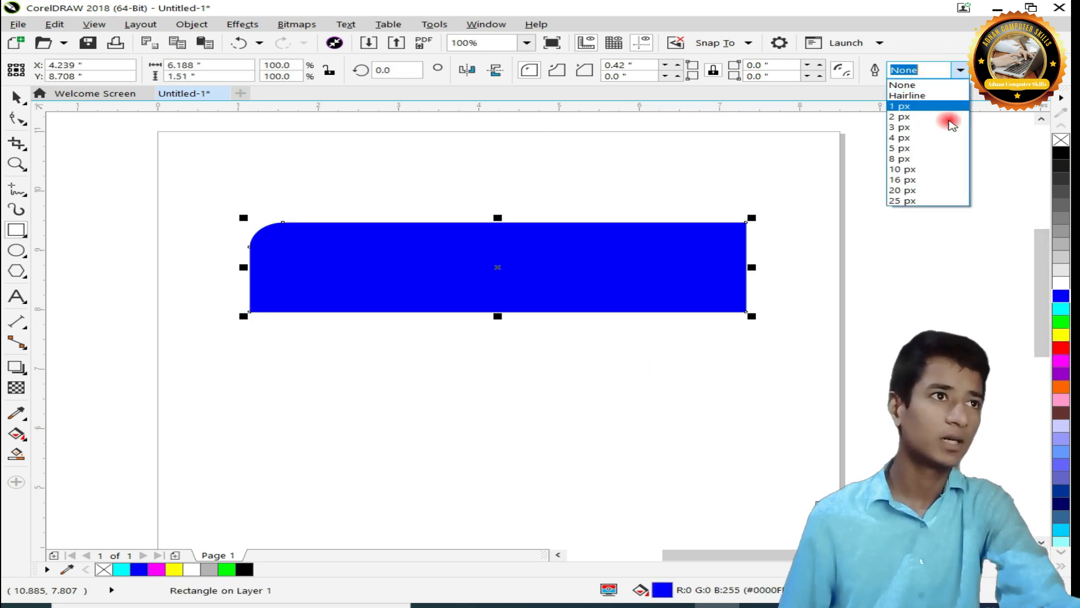
left_click(957, 201)
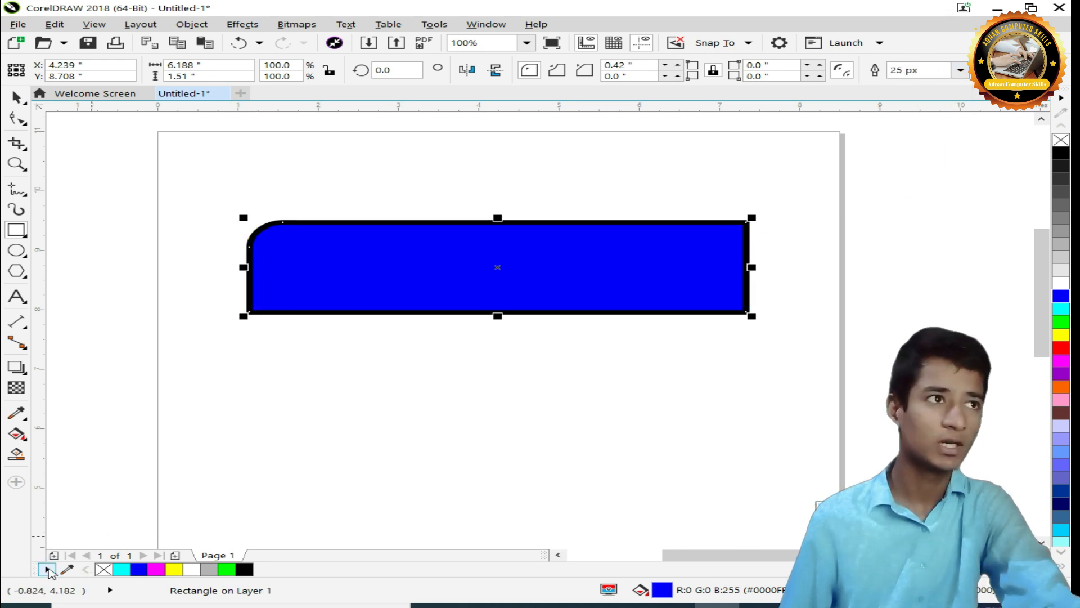
left_click(46, 570)
left_click(107, 371)
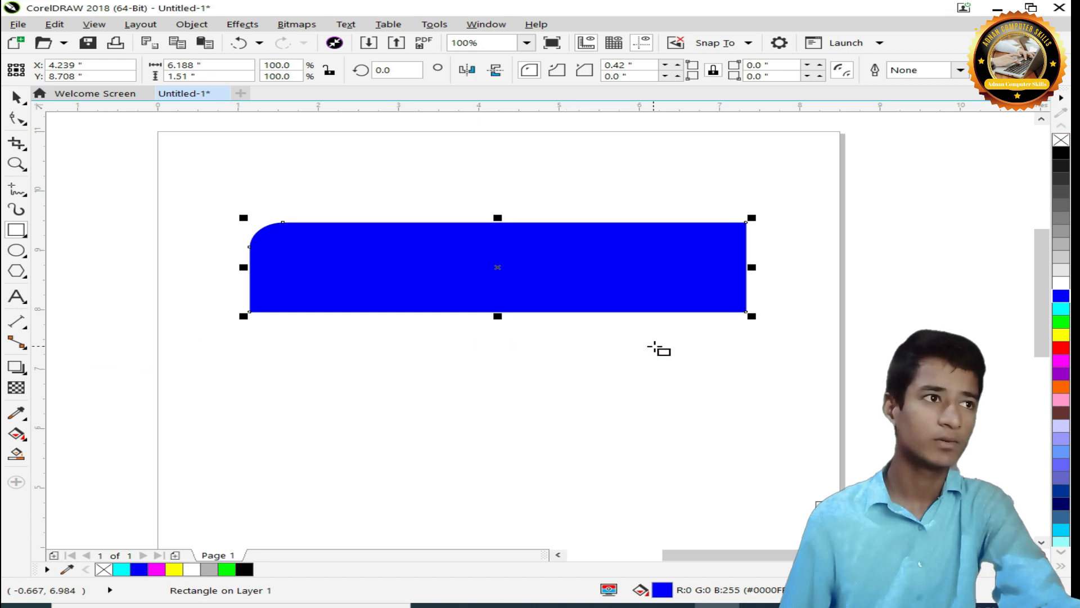
Try white and light grey fills on the rectangle and recolour it cyan
left_click(1061, 281)
left_click(1061, 257)
left_click(1063, 308)
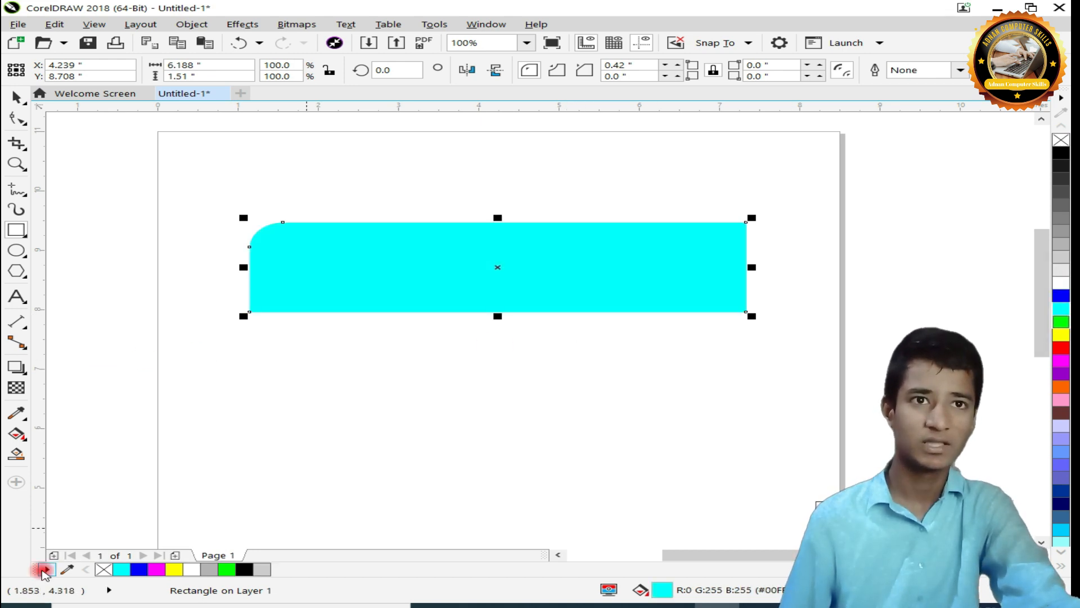
Apply the document palette's Set Fill Color command to the cyan rectangle and fill it white
left_click(47, 569)
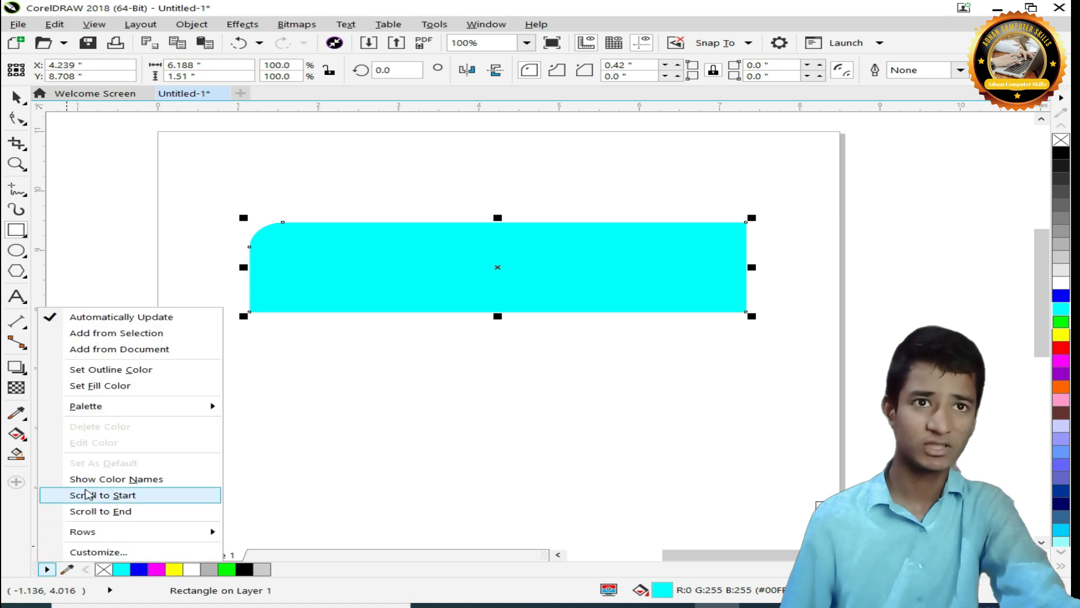
left_click(121, 388)
left_click(1061, 283)
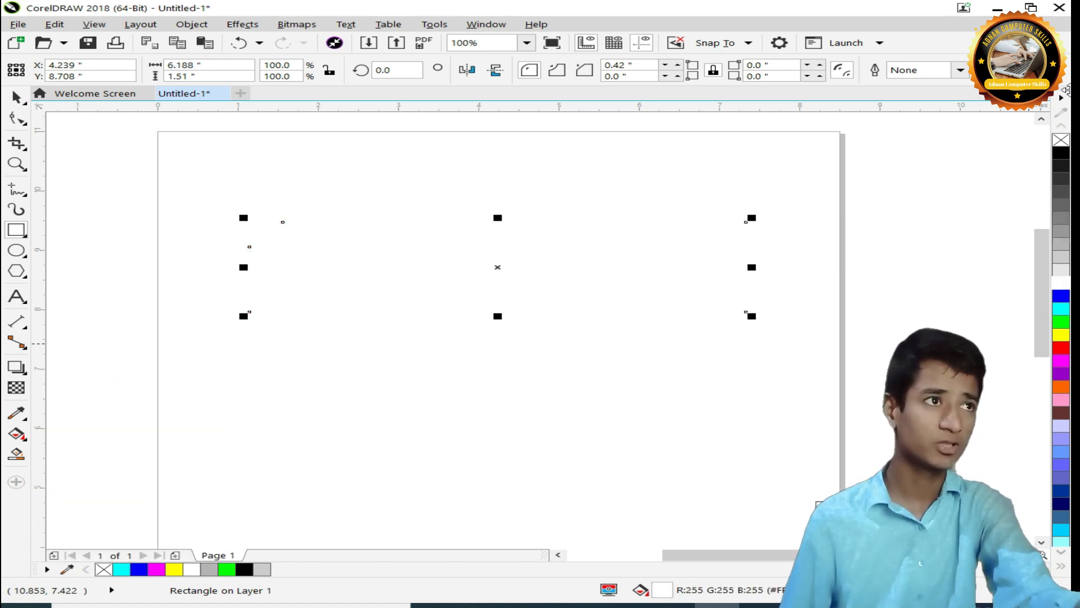
Fill the white rectangle black and delete it from the page
left_click(1061, 152)
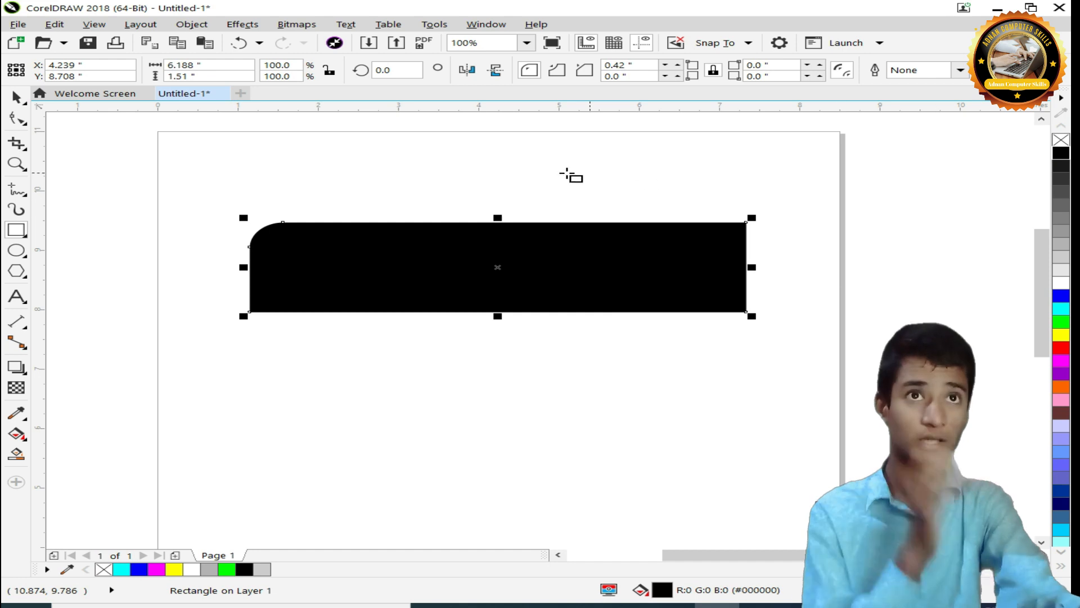
left_click(984, 308)
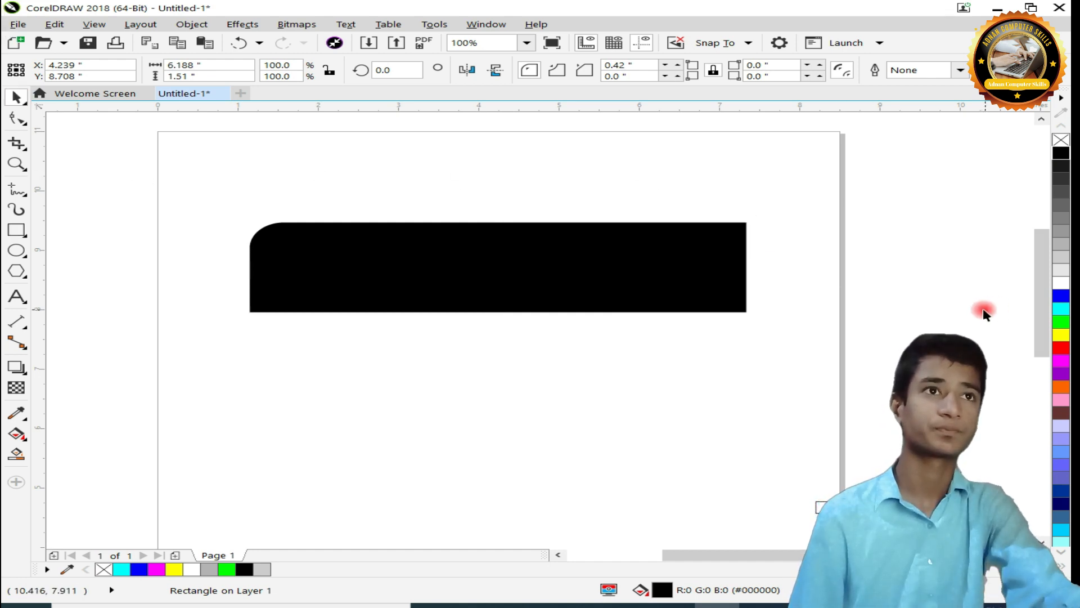
left_click_drag(378, 309, 380, 313)
left_click_drag(429, 383, 454, 284)
left_click_drag(767, 231, 382, 398)
left_click(404, 292)
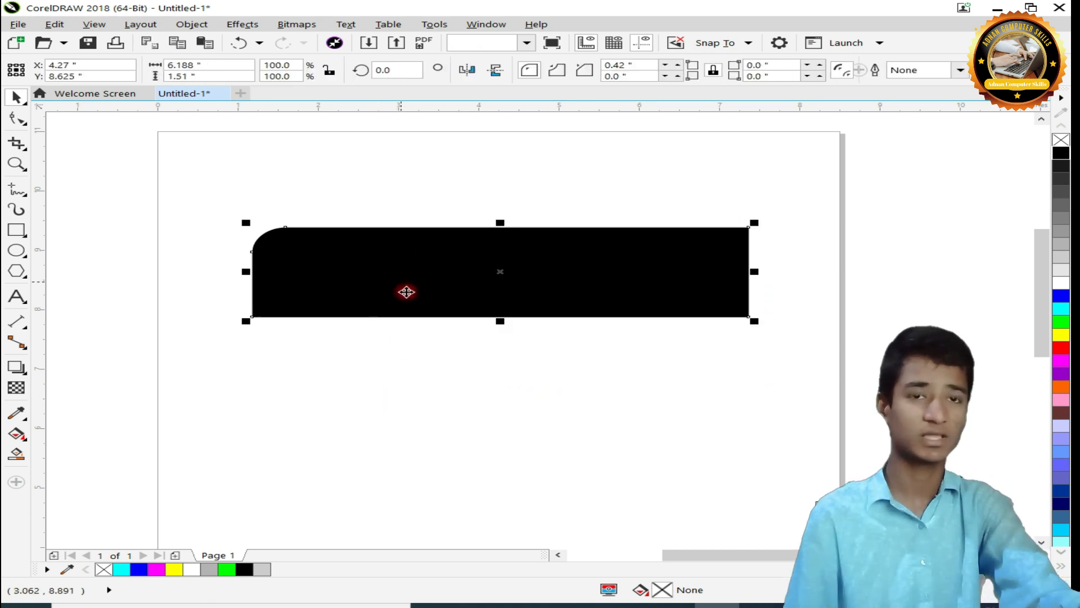
key("Delete")
left_click(363, 330)
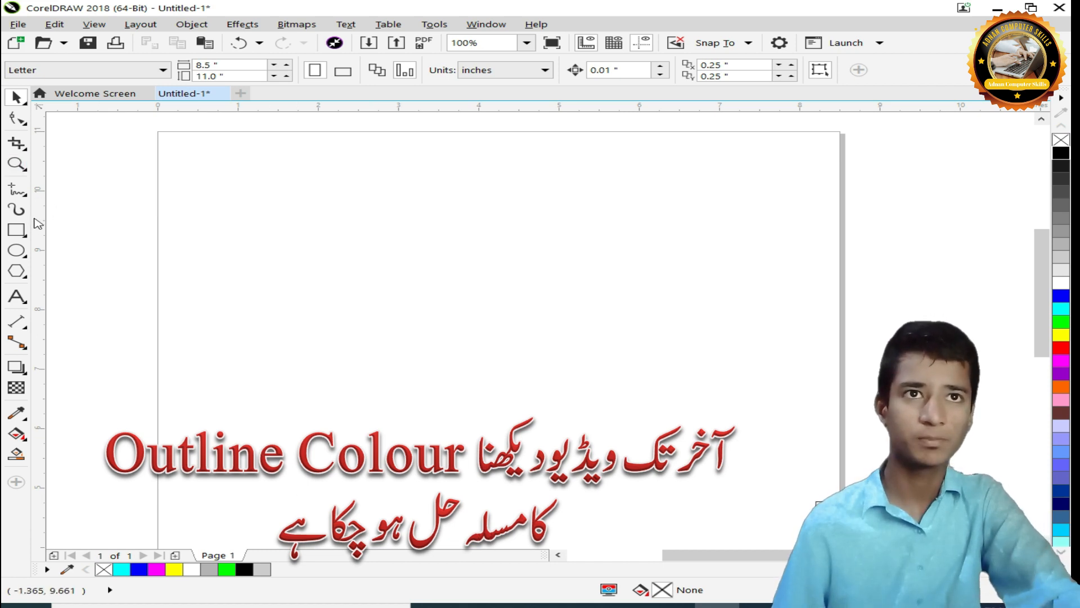
Draw a rectangle about 5.59 by 1.49 inches across the upper part of the page and fill it blue
left_click(16, 231)
left_click_drag(294, 196, 755, 293)
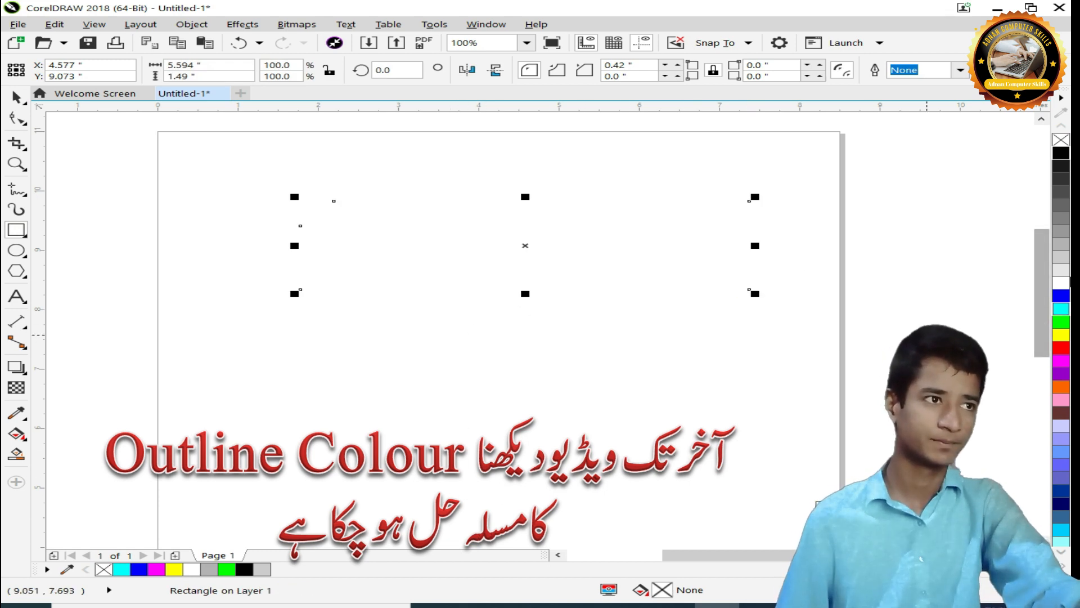
left_click(1061, 282)
left_click(1061, 295)
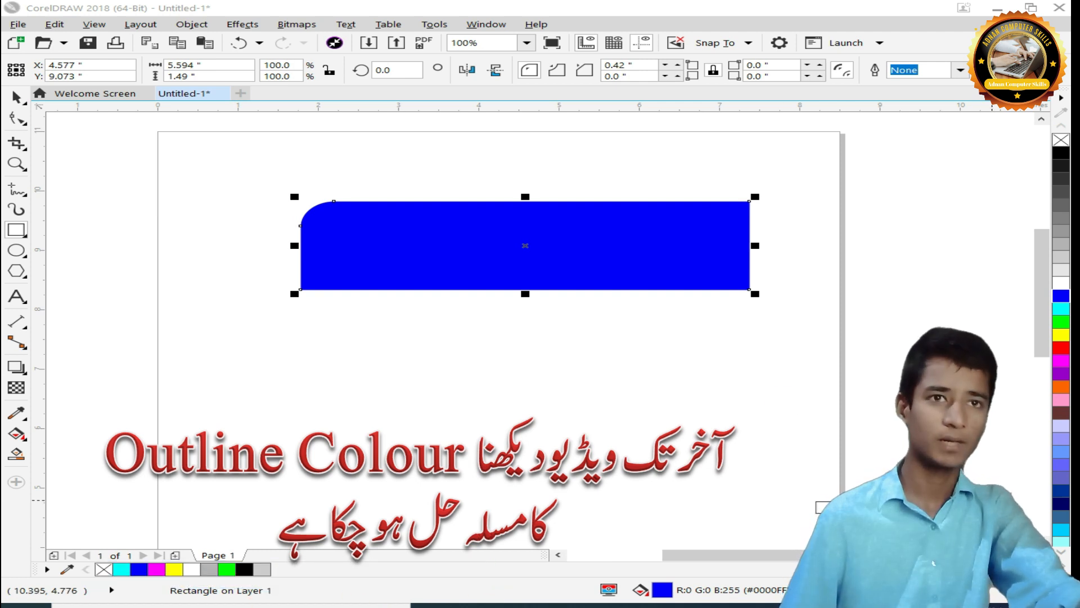
left_click(783, 397)
left_click(16, 97)
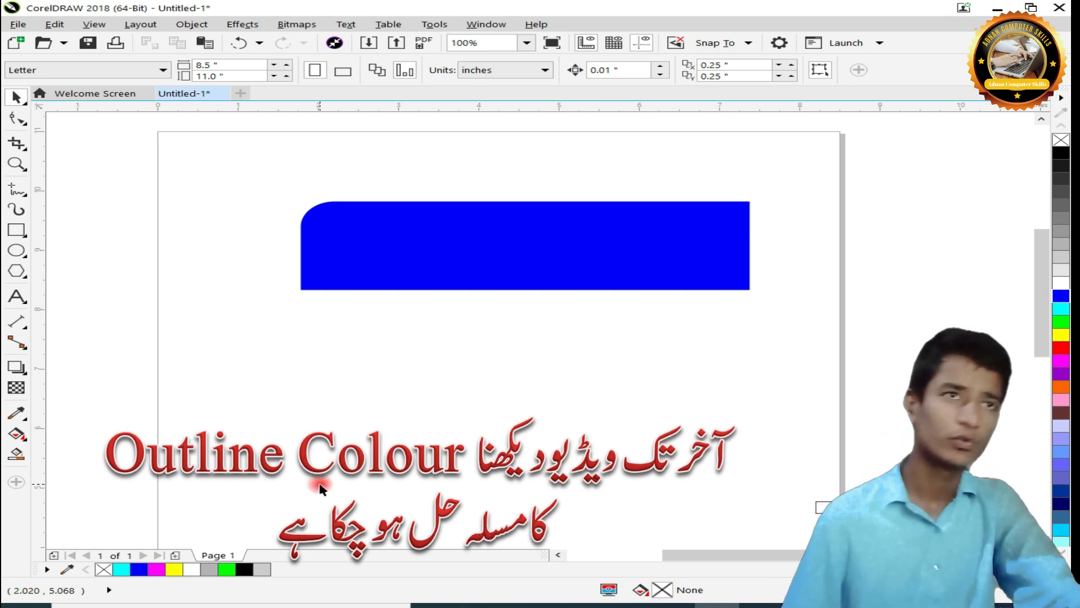
Set the blue rectangle's outline width to 25 px
left_click(406, 242)
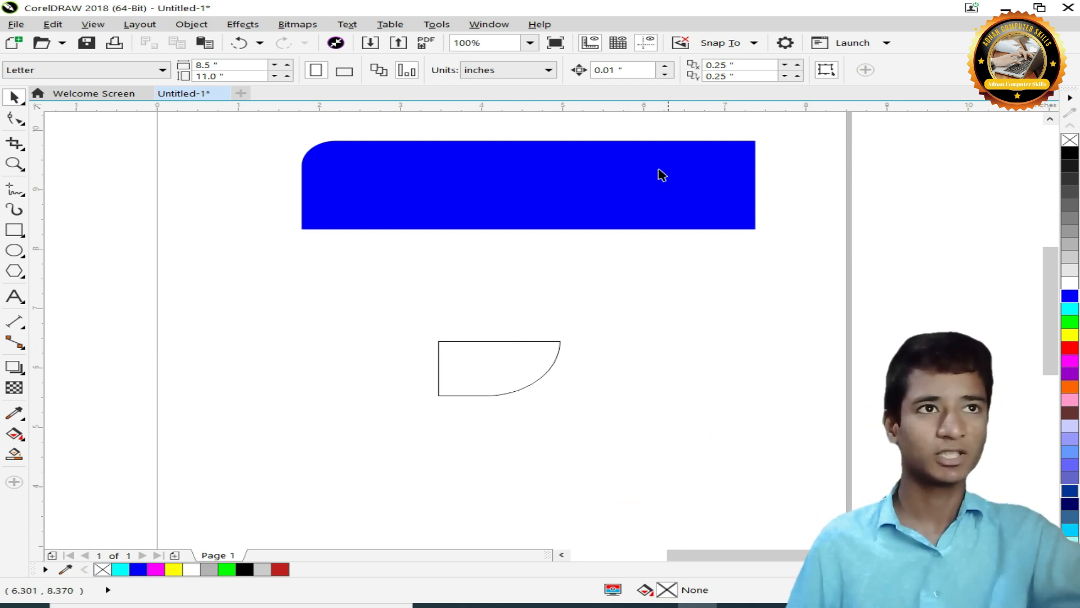
left_click(565, 194)
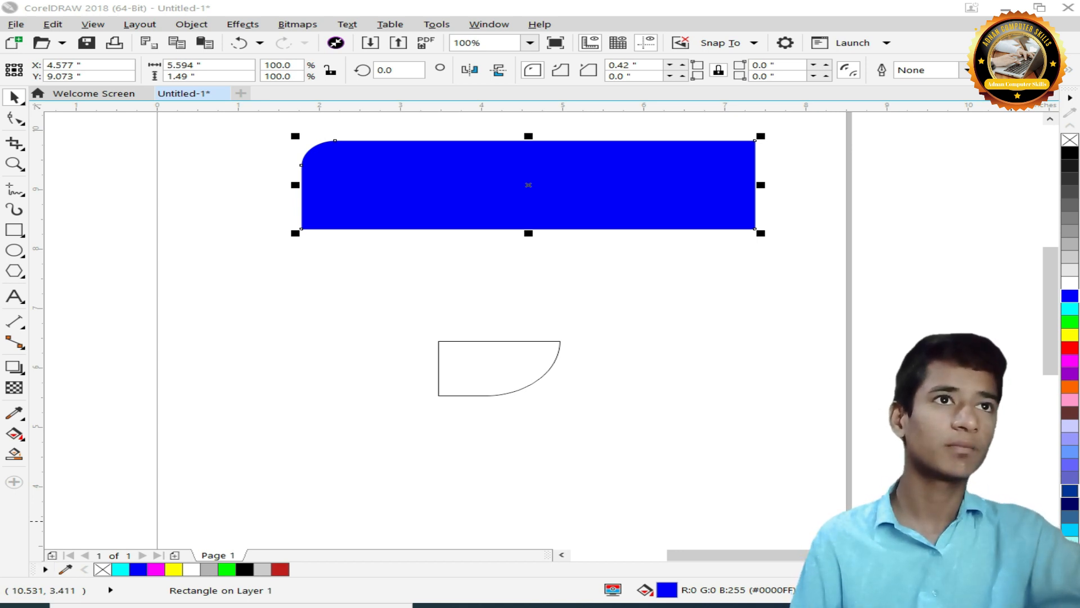
left_click(874, 355)
left_click(502, 165)
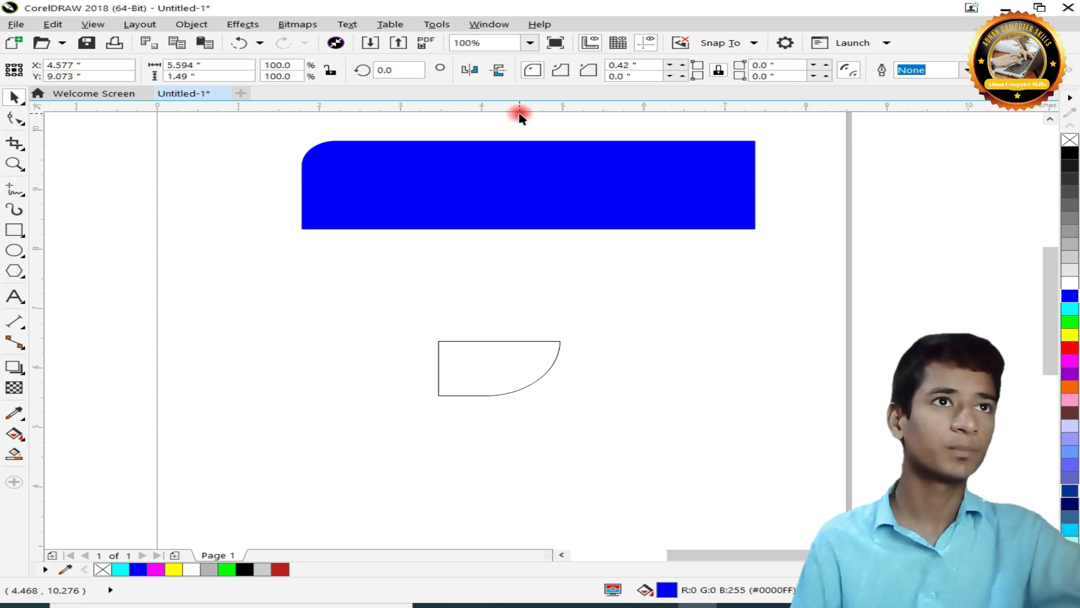
left_click(579, 168)
left_click(624, 183)
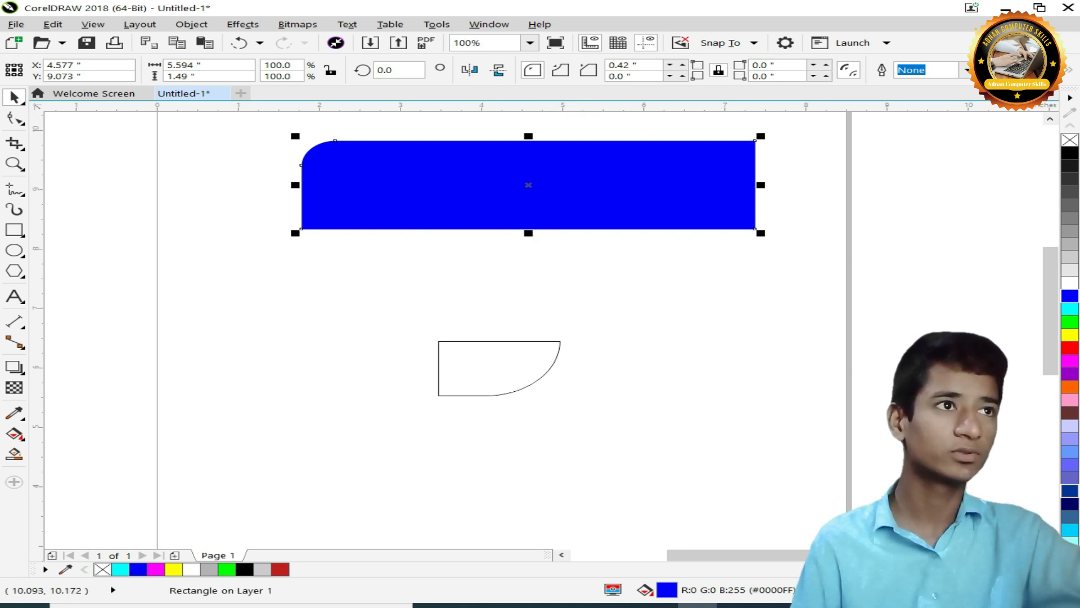
left_click(966, 71)
left_click(937, 199)
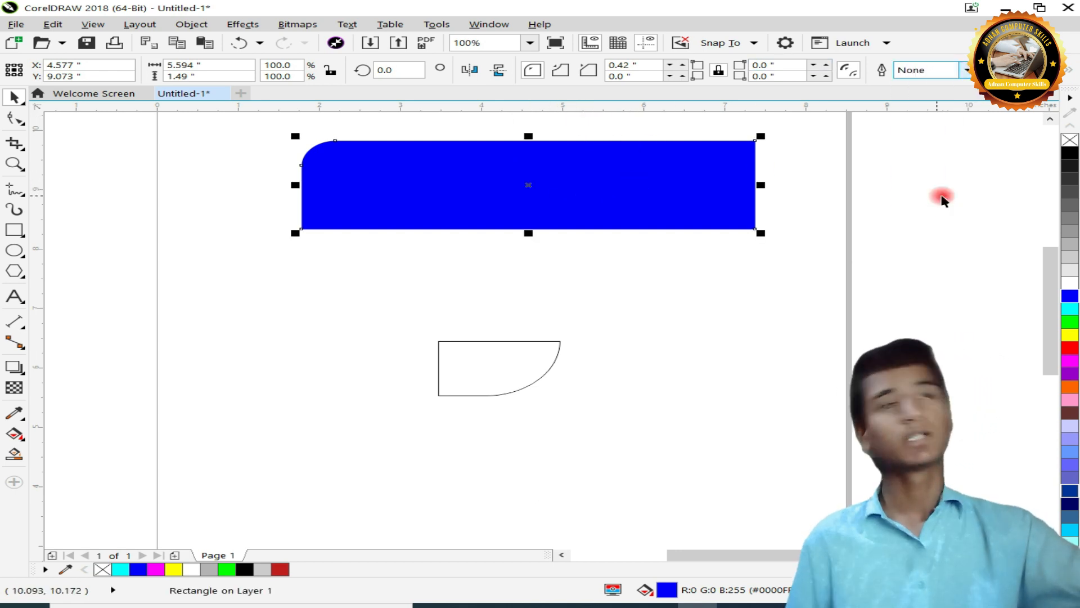
left_click(779, 272)
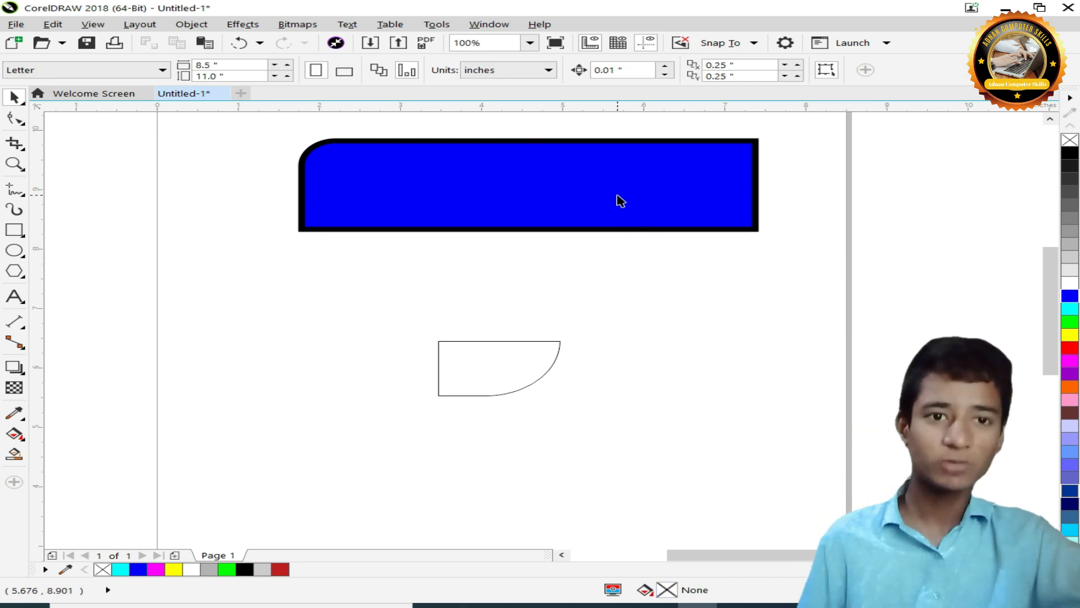
Open the Outline Pen settings for the blue rectangle and examine the colour, width, style, dashes, corners, arrows and calligraphy options
left_click(622, 201)
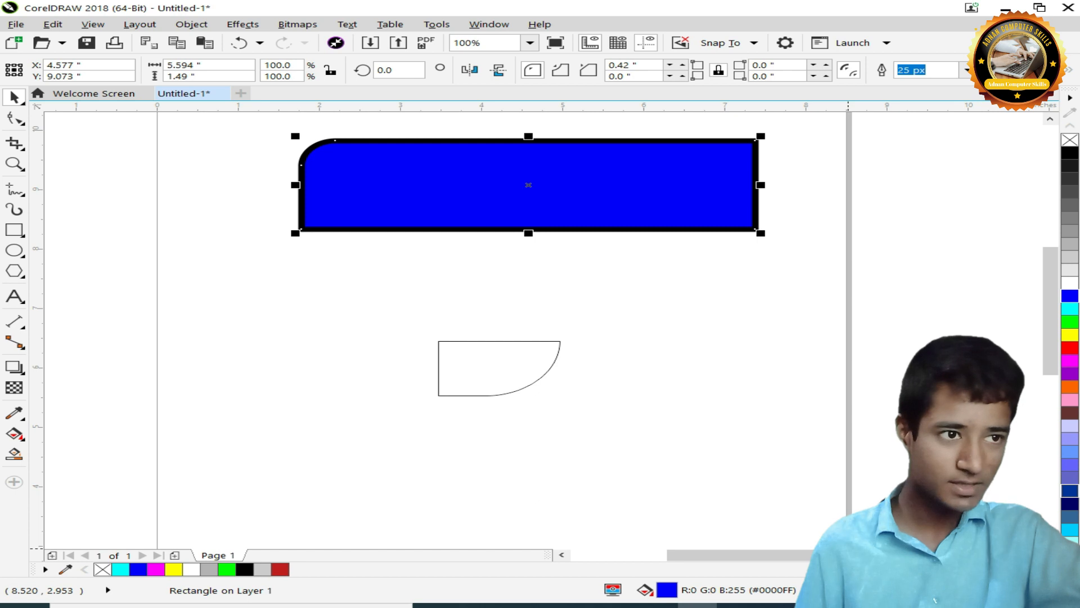
key("F12")
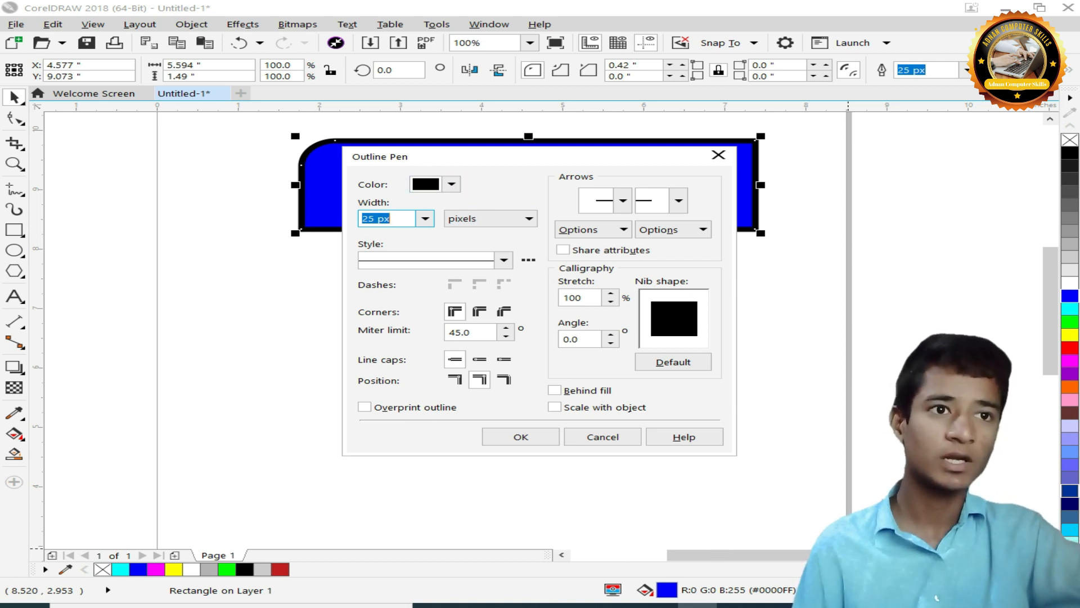
left_click(656, 605)
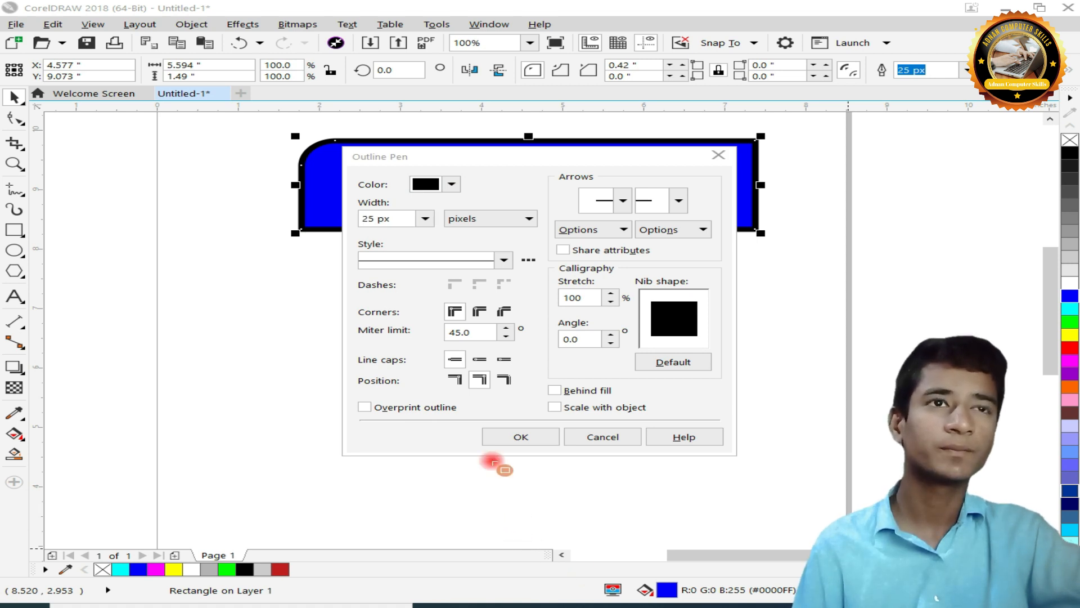
mouse_move(342, 167)
left_mouse_down()
mouse_move(506, 209)
mouse_move(549, 200)
left_mouse_up()
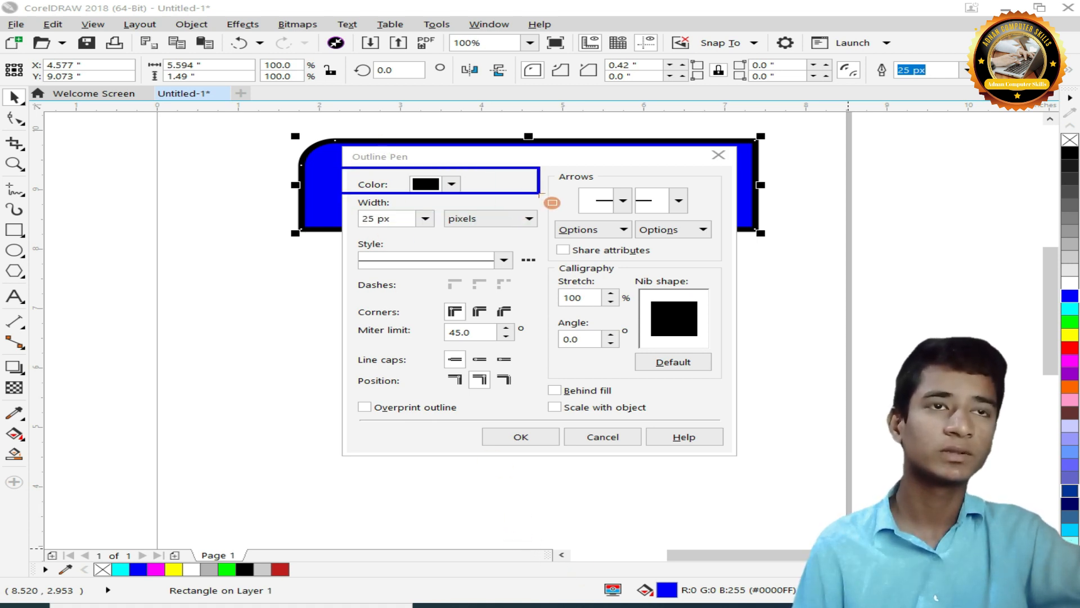
left_click_drag(354, 198, 596, 237)
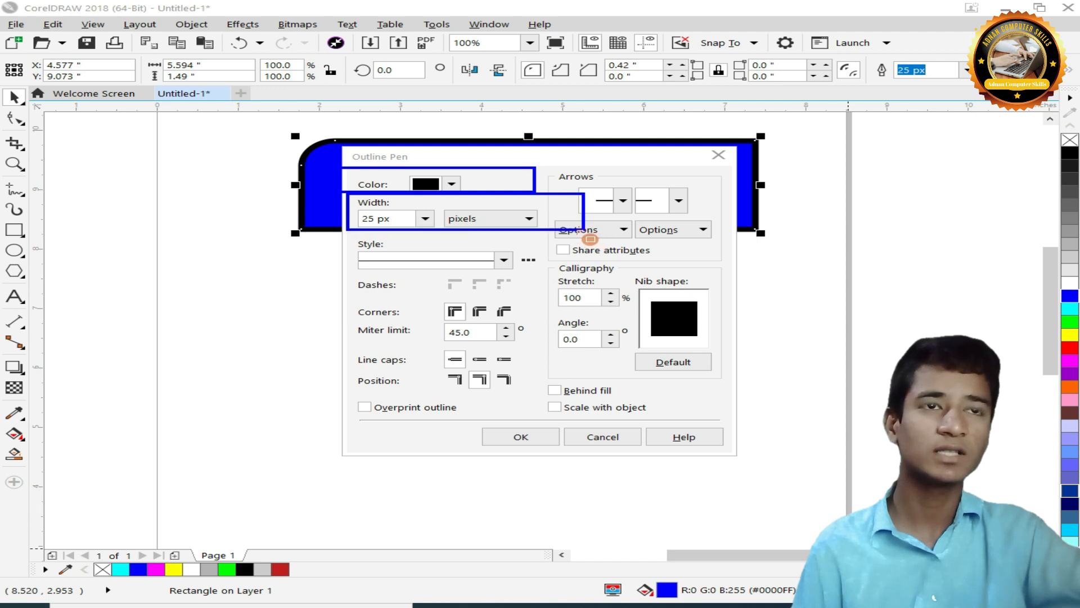
mouse_move(354, 241)
left_mouse_down()
mouse_move(495, 248)
mouse_move(573, 267)
left_mouse_up()
left_click_drag(377, 276, 544, 288)
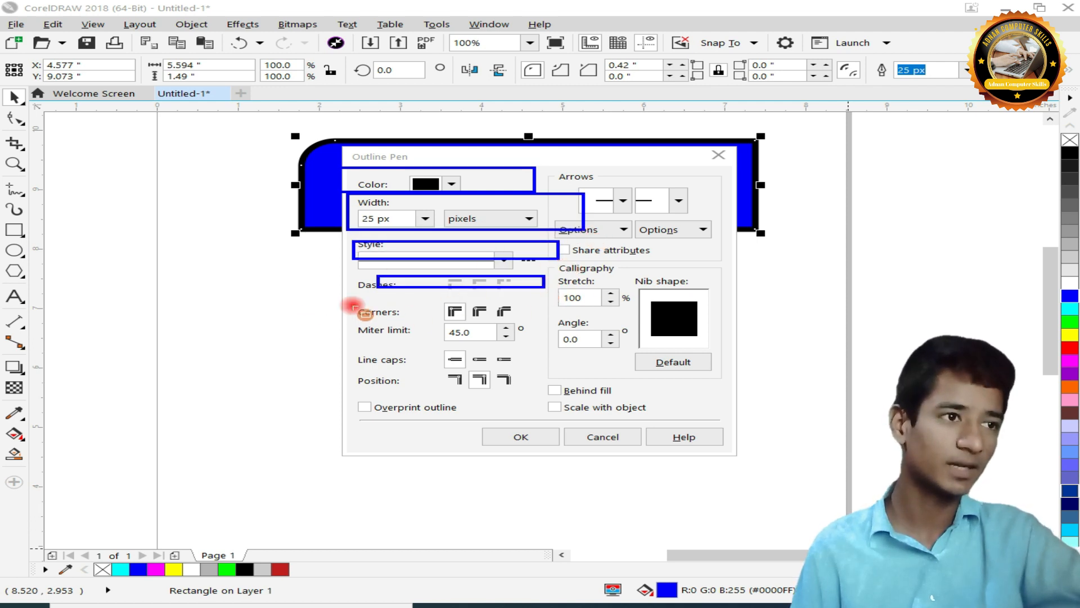
left_click_drag(351, 304, 485, 346)
left_click_drag(622, 213, 696, 402)
key("Escape")
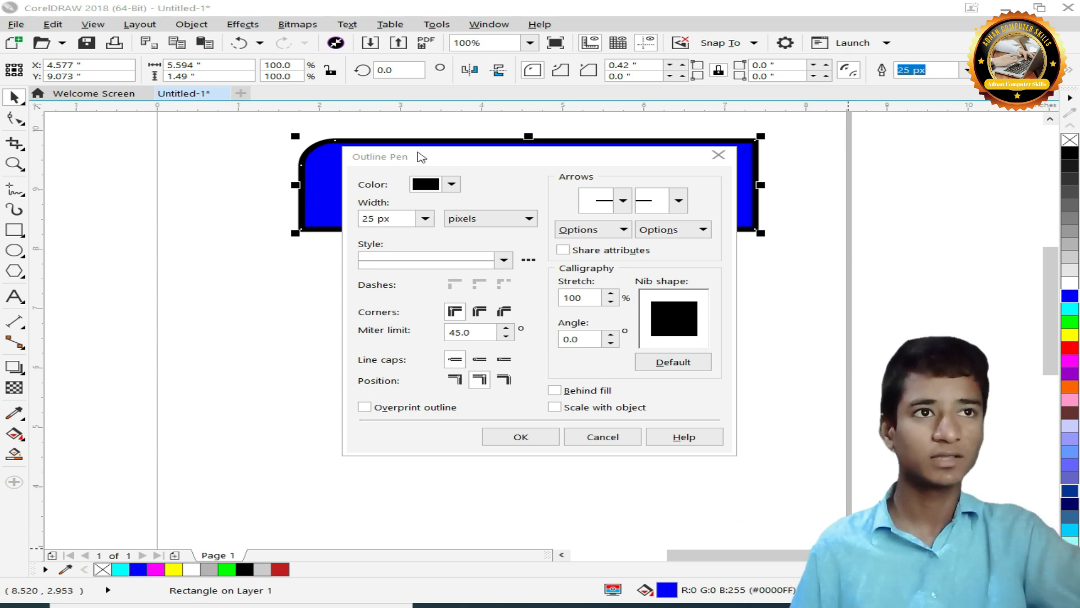
Try purple #6923C4 as the outline colour, and apply the PANTONE solid coated orange-red (C 0, M 93, Y 100, K 0) instead
left_click(451, 184)
left_click(538, 280)
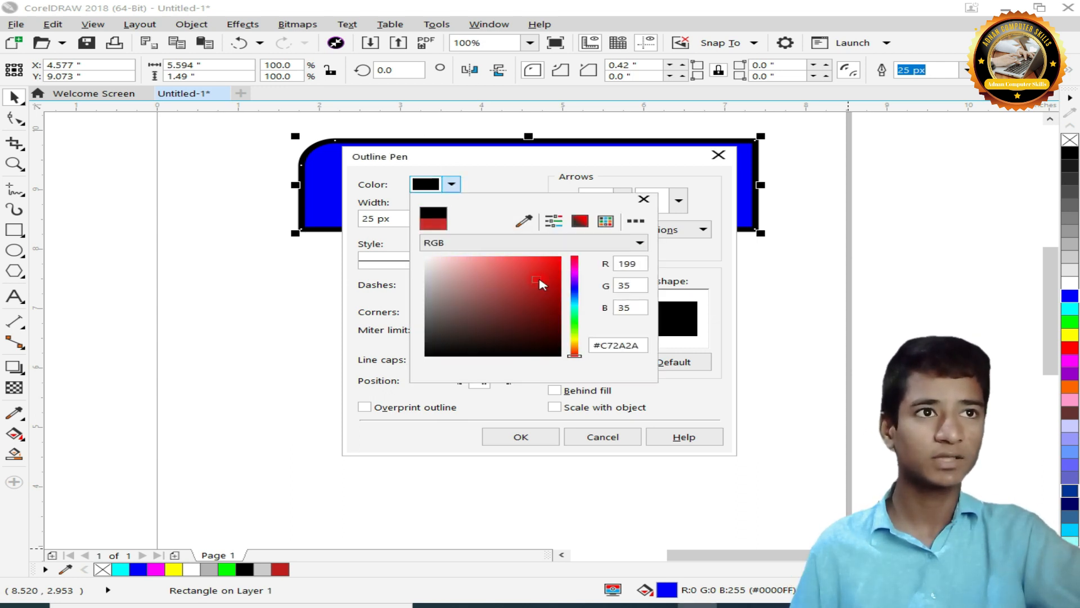
left_click(575, 281)
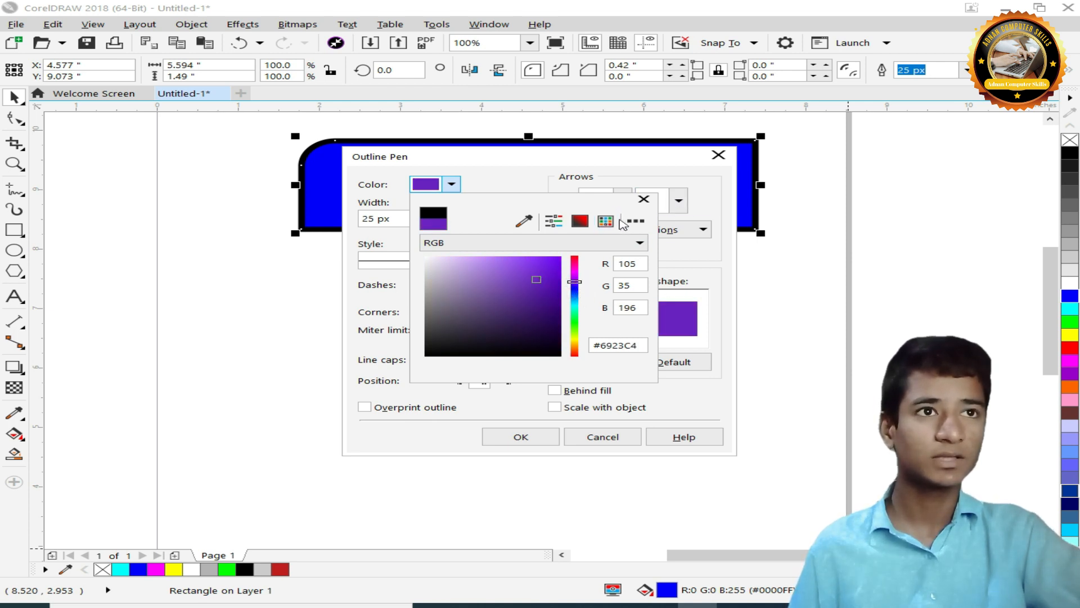
left_click(606, 225)
left_click(518, 277)
left_click(499, 264)
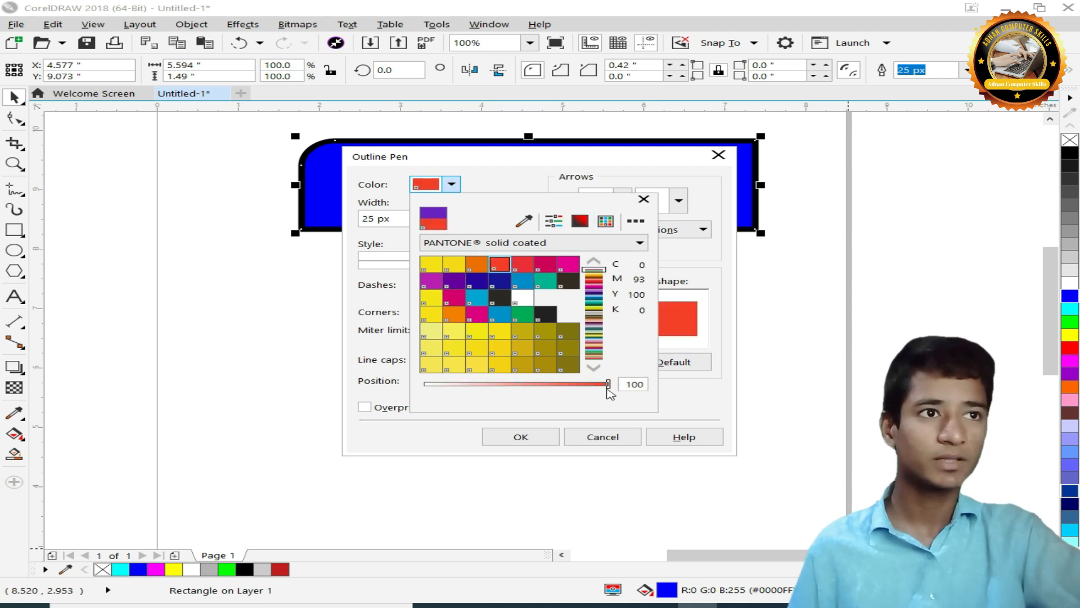
left_click(705, 398)
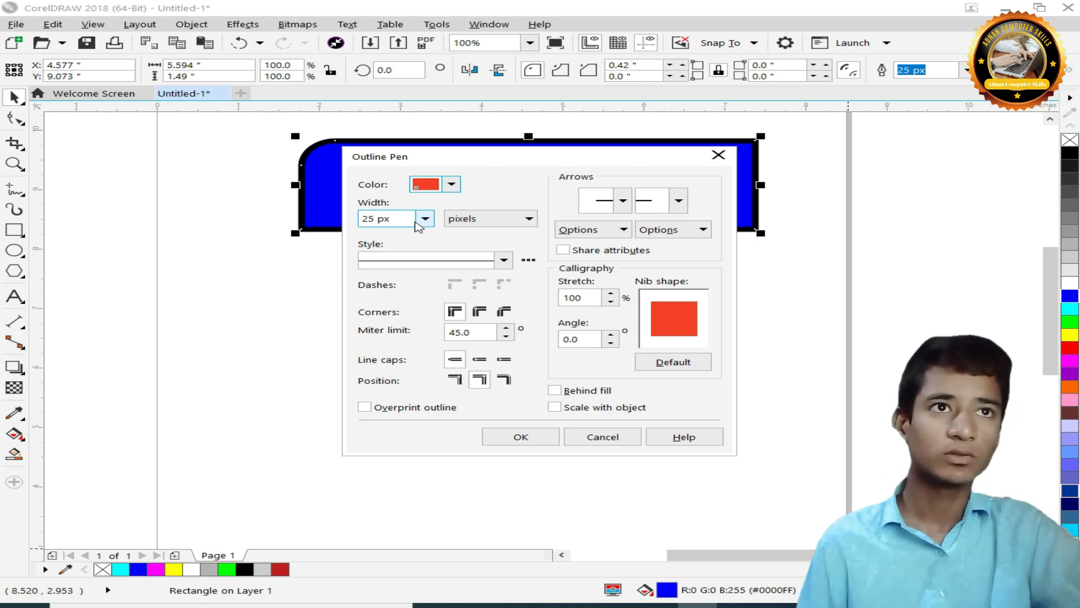
left_click(414, 218)
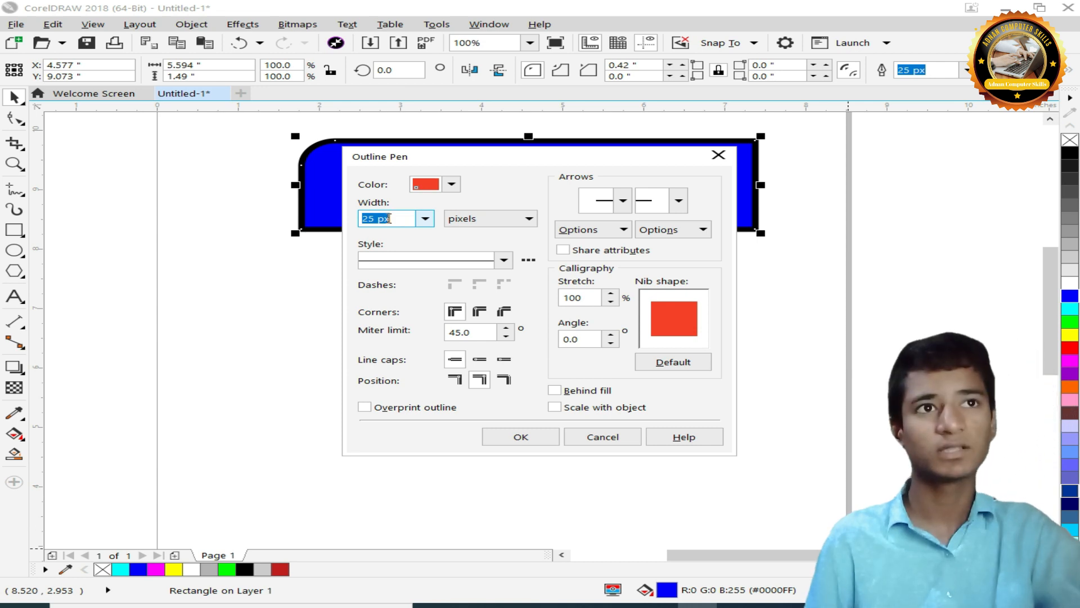
key("Return")
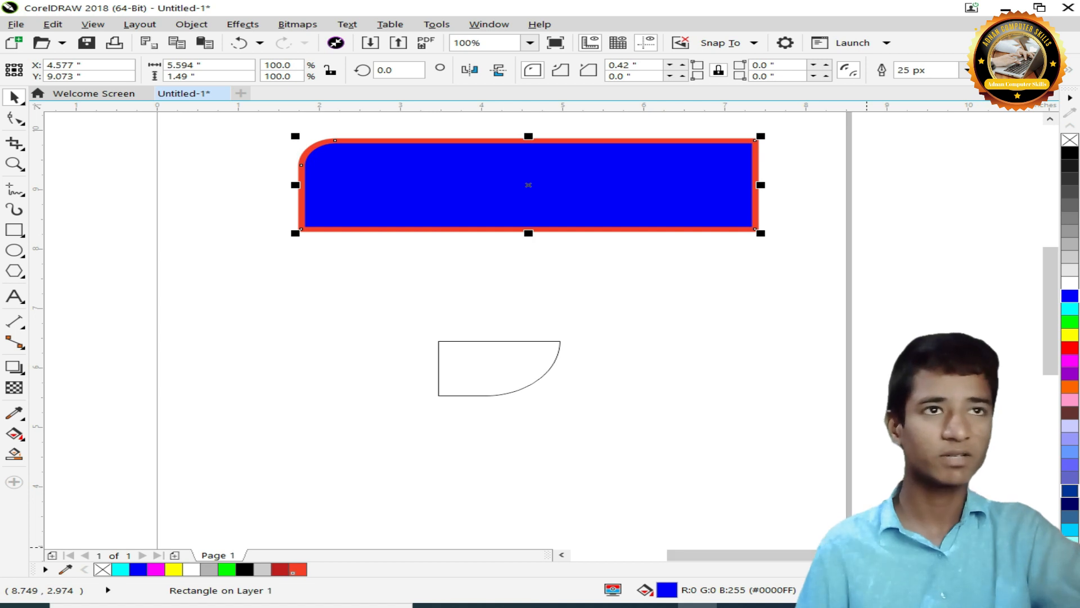
Give the rectangle's outline a dash-dot-dot line style in the Outline Pen settings, with the width unit set to pixels
key("F12")
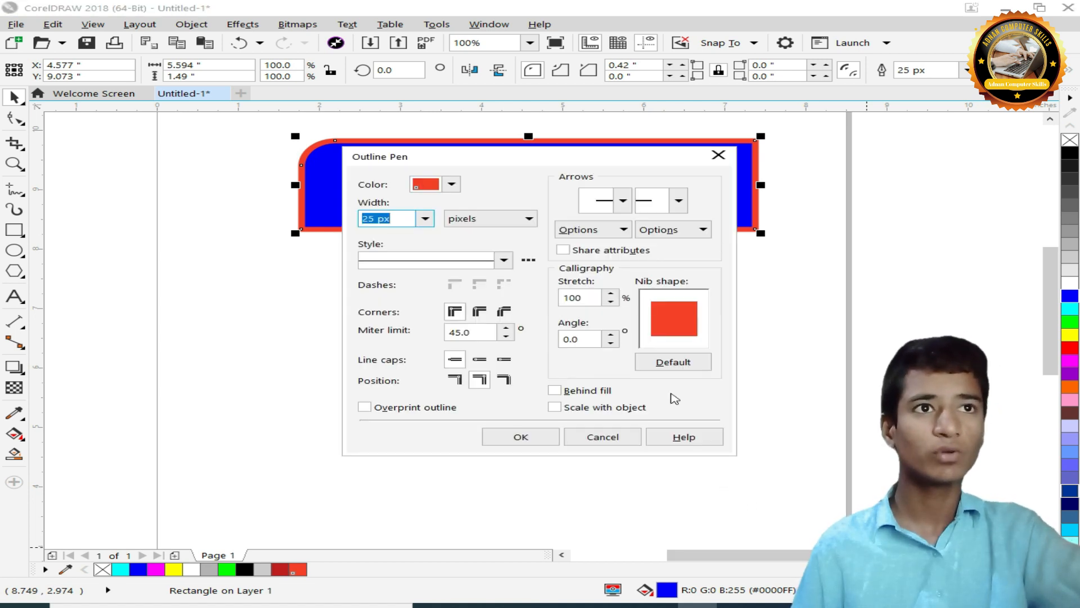
left_click(529, 219)
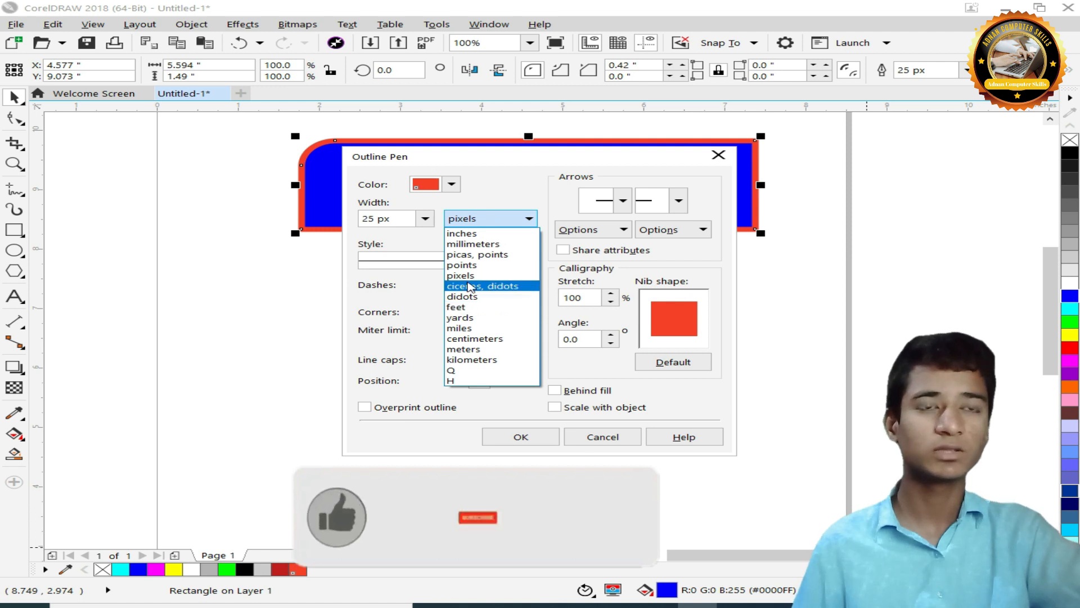
left_click(468, 275)
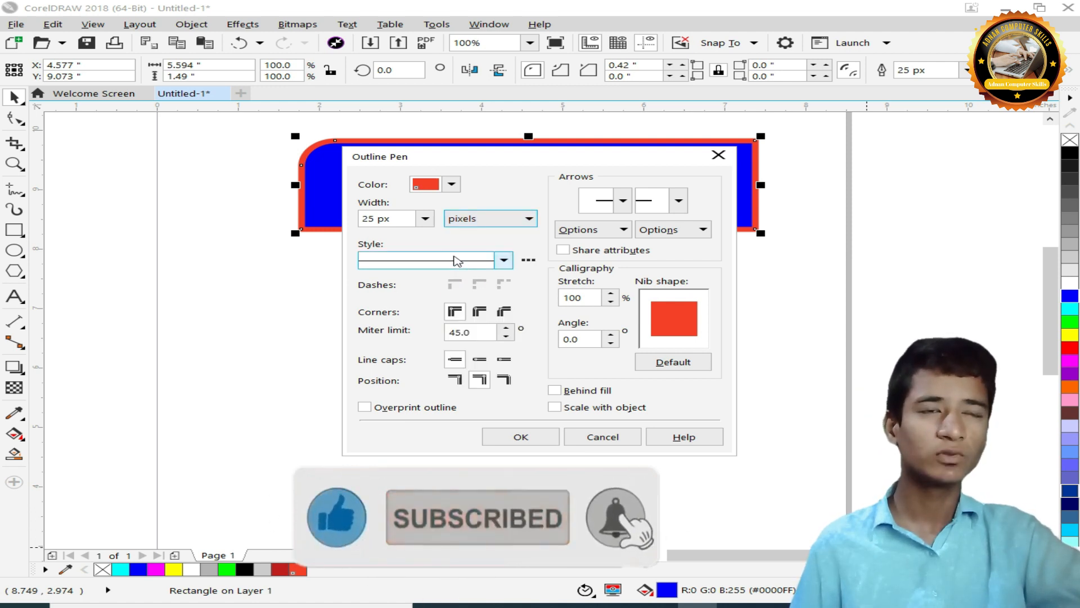
left_click(504, 259)
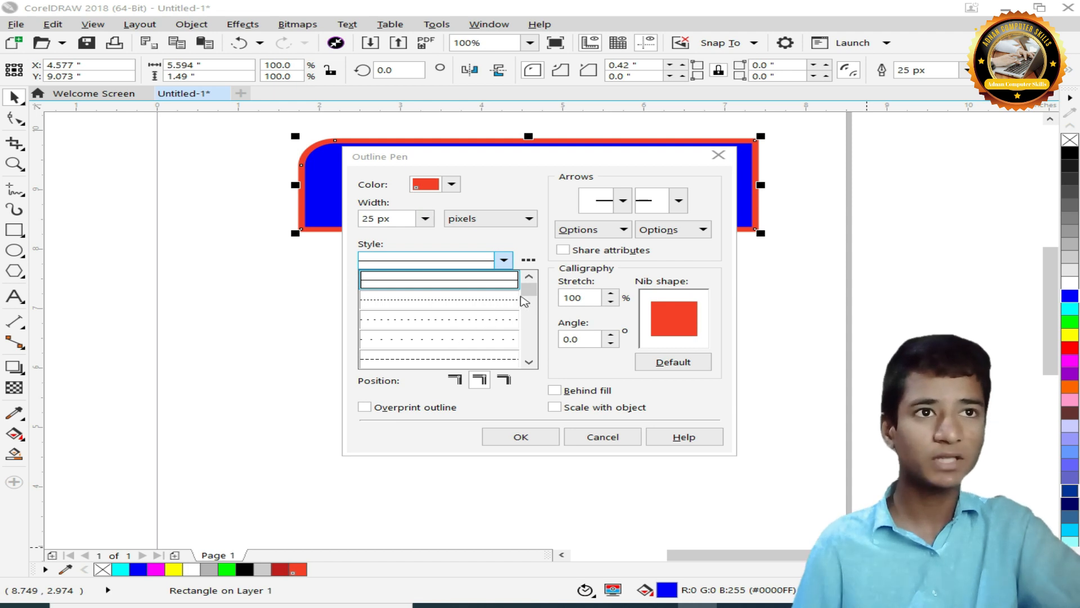
left_click_drag(532, 291, 533, 330)
left_click(485, 319)
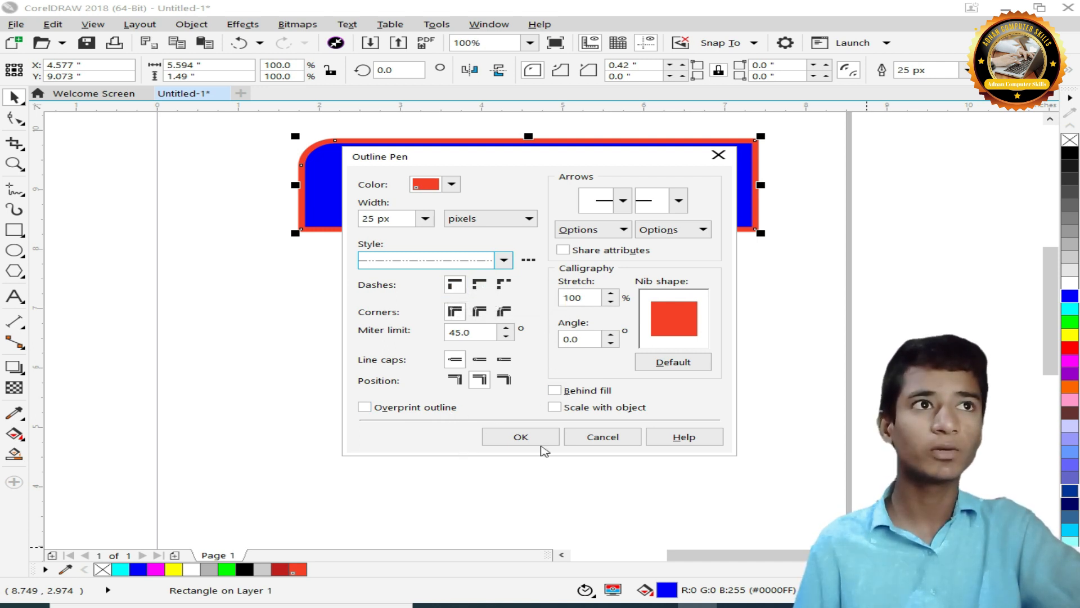
left_click(530, 440)
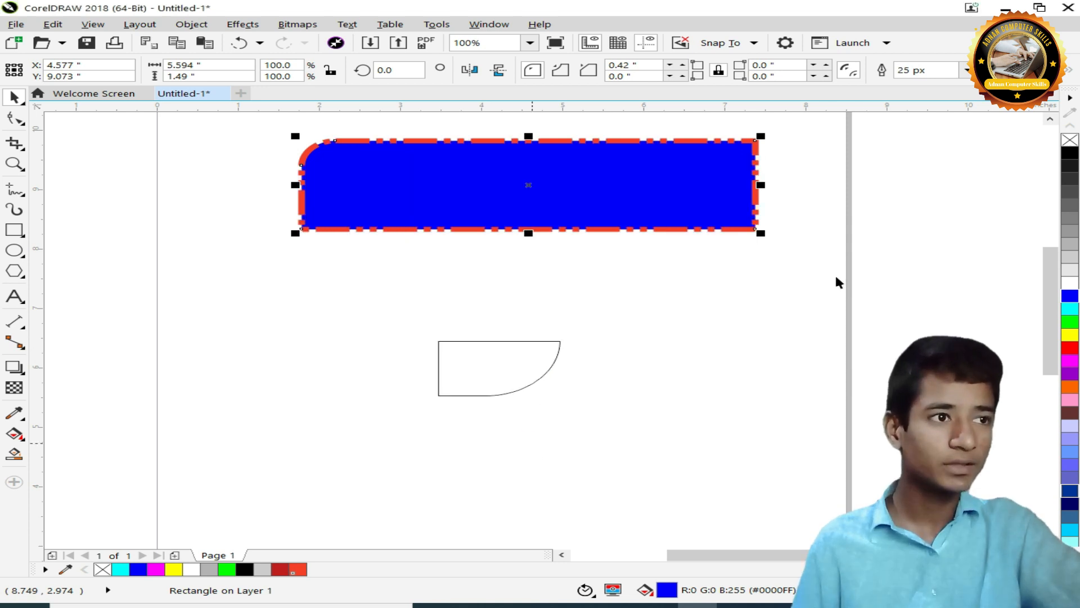
left_click(712, 292)
left_click(1063, 604)
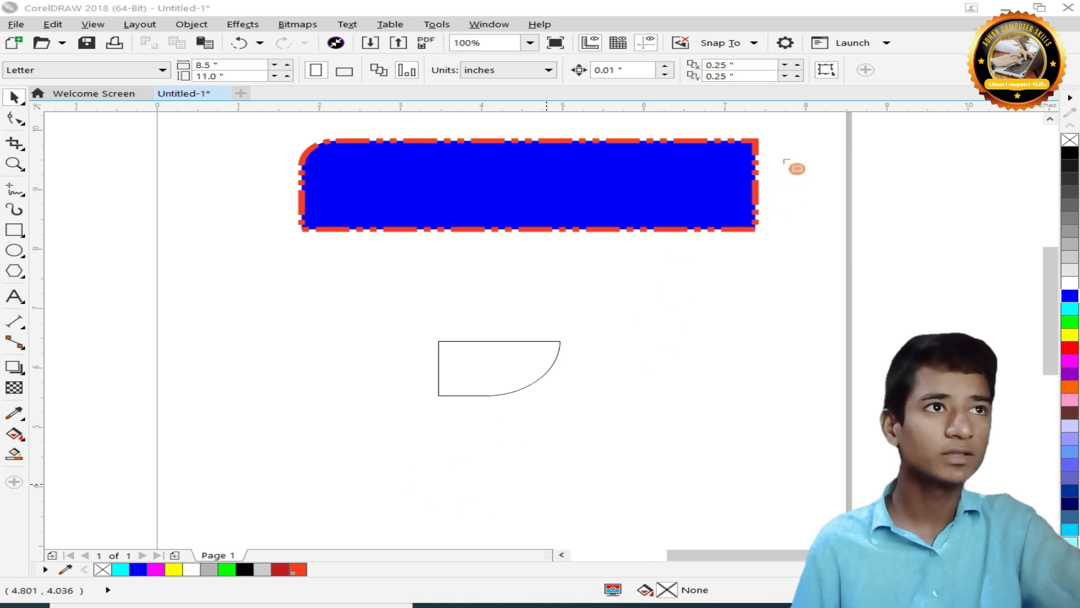
left_click_drag(762, 140, 766, 246)
left_click_drag(763, 187, 755, 213)
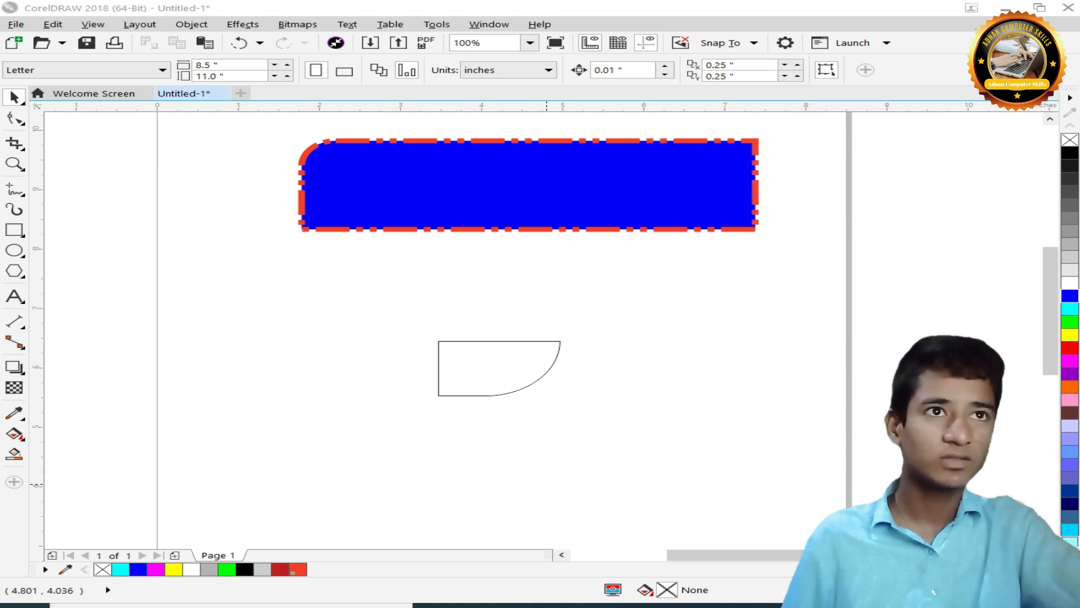
left_click(786, 405)
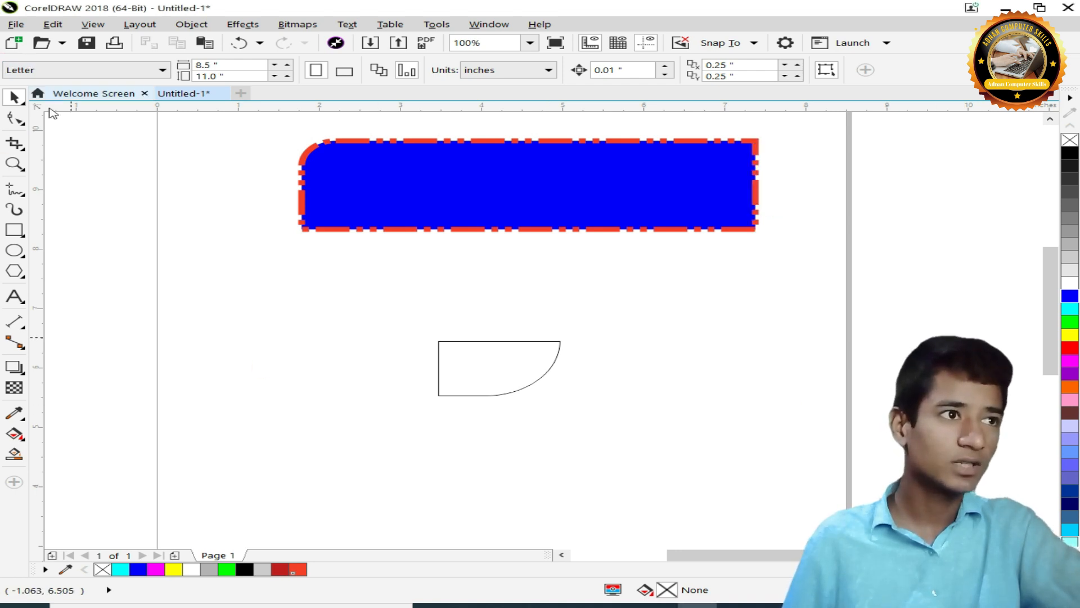
Change the blue rectangle's fill colour to yellow (R 255, G 255, B 0)
left_click(446, 200)
left_click(525, 204)
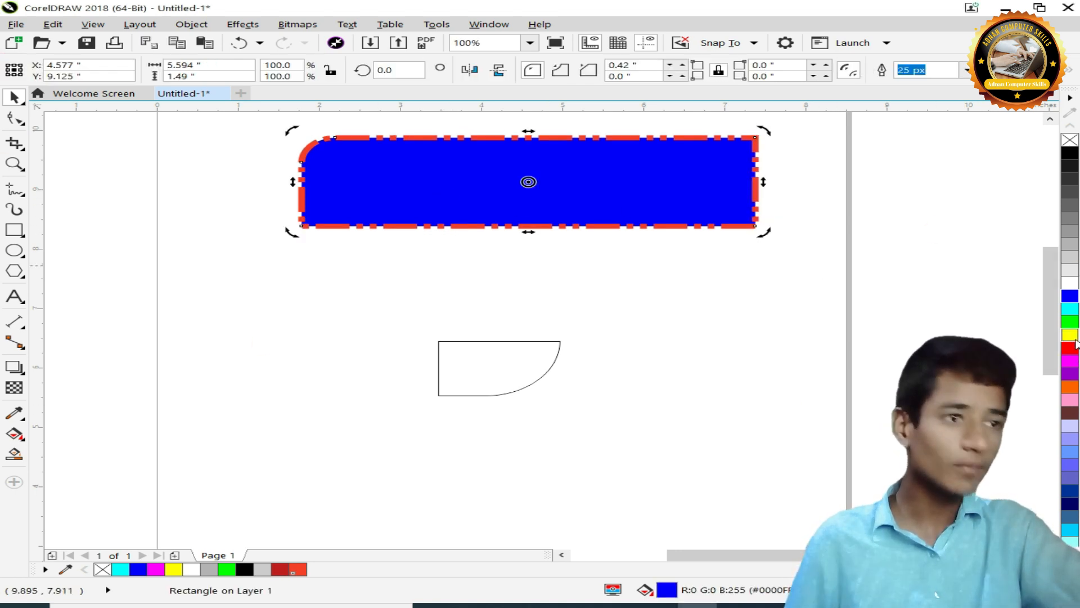
left_click(1071, 335)
left_click(831, 339)
Apply the third Dashes corner option to the yellow rectangle's outline in the Outline Pen settings
left_click(574, 161)
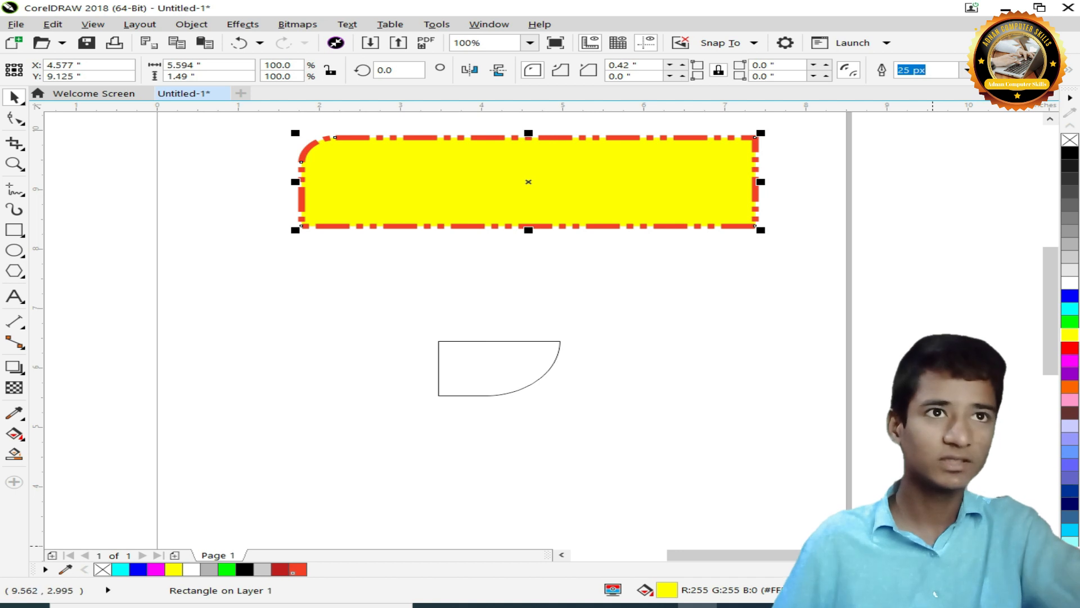
key("F12")
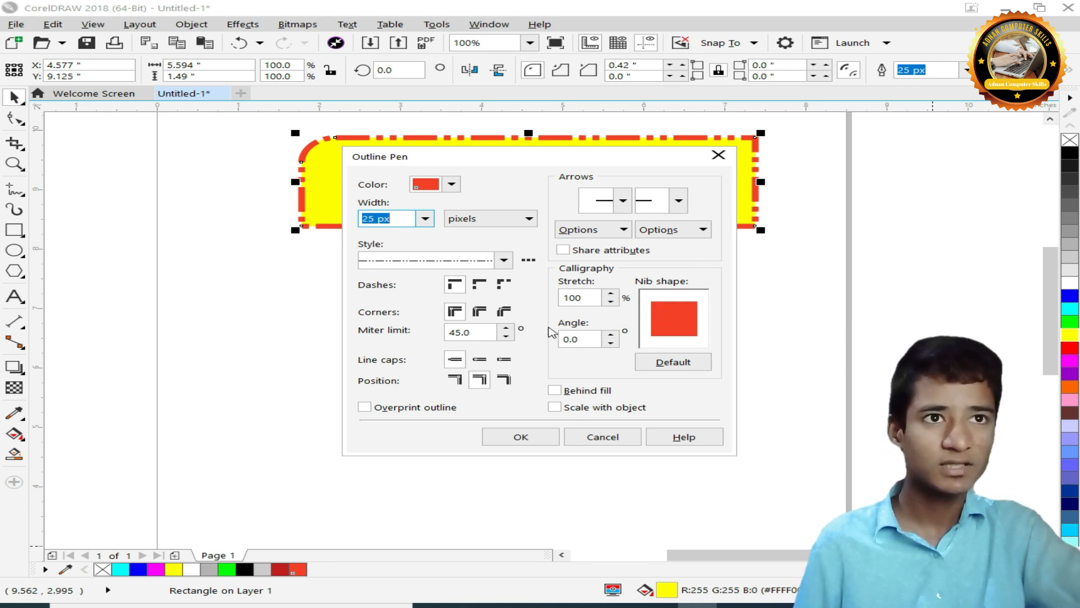
left_click(482, 280)
left_click(503, 283)
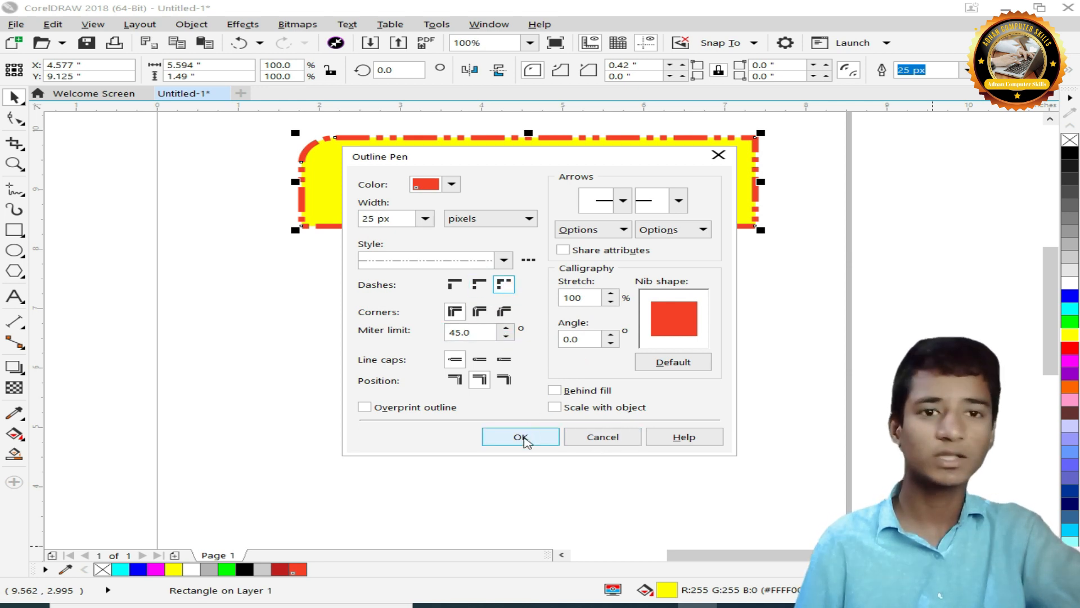
left_click(521, 437)
left_click(474, 297)
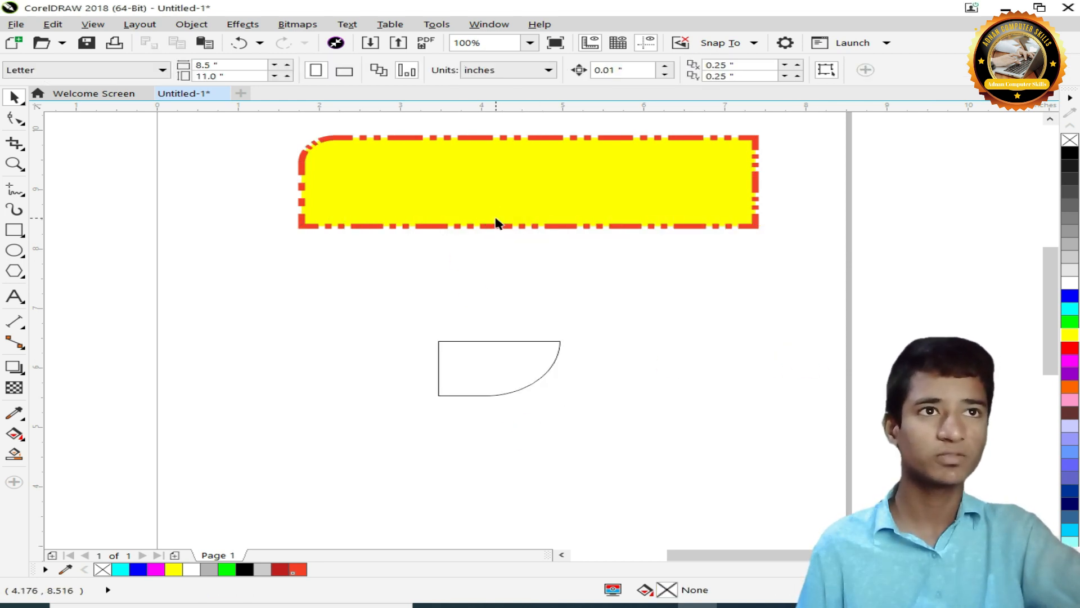
Try round corners for the yellow rectangle's outline in the Outline Pen settings, and apply bevelled corners instead
left_click(462, 185)
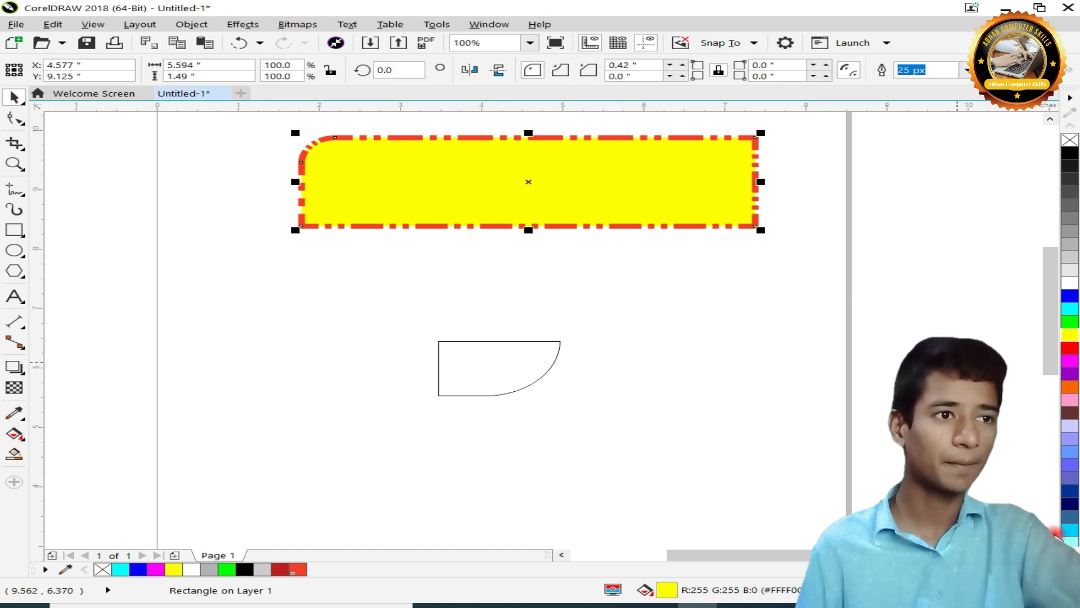
key("F12")
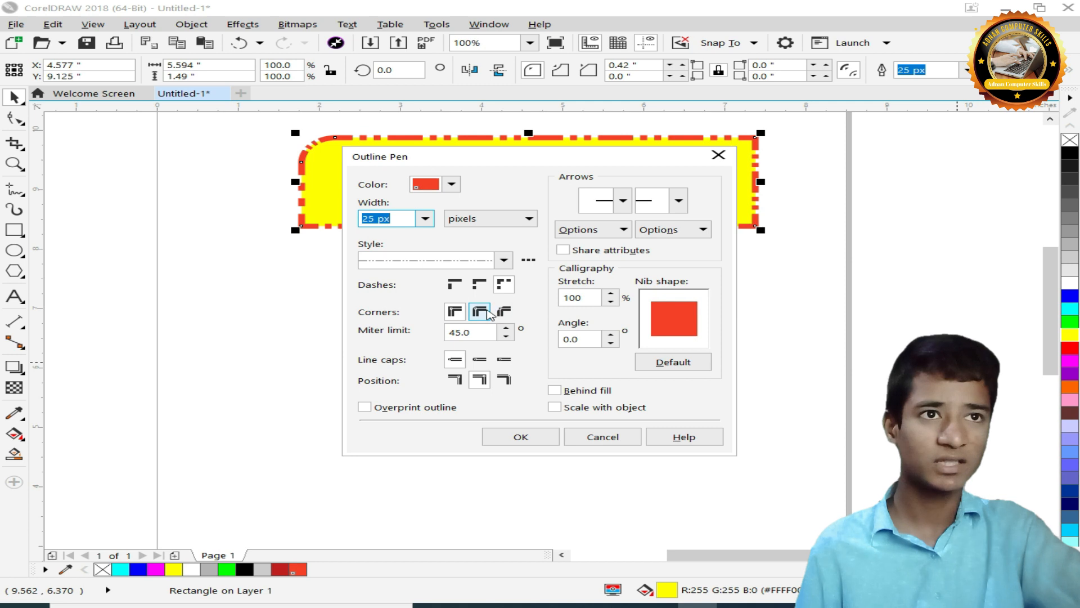
left_click(486, 316)
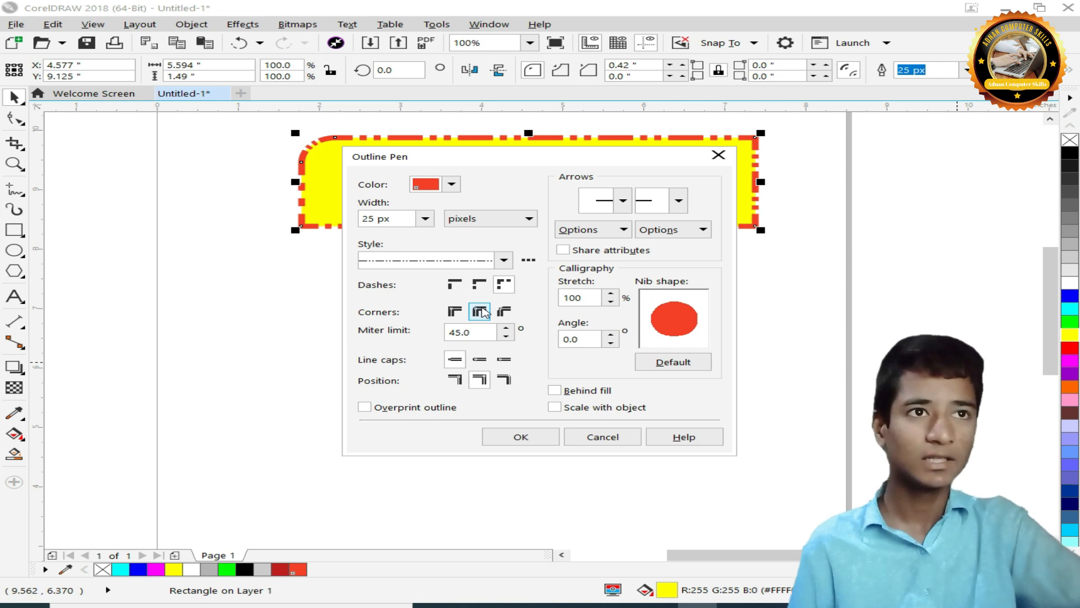
left_click(504, 311)
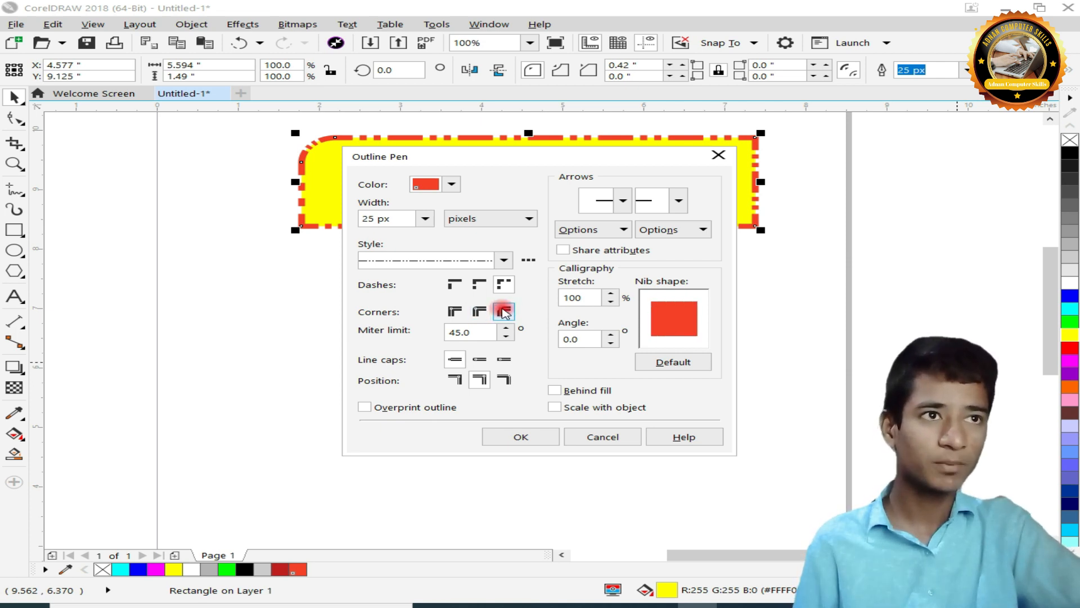
left_click(522, 437)
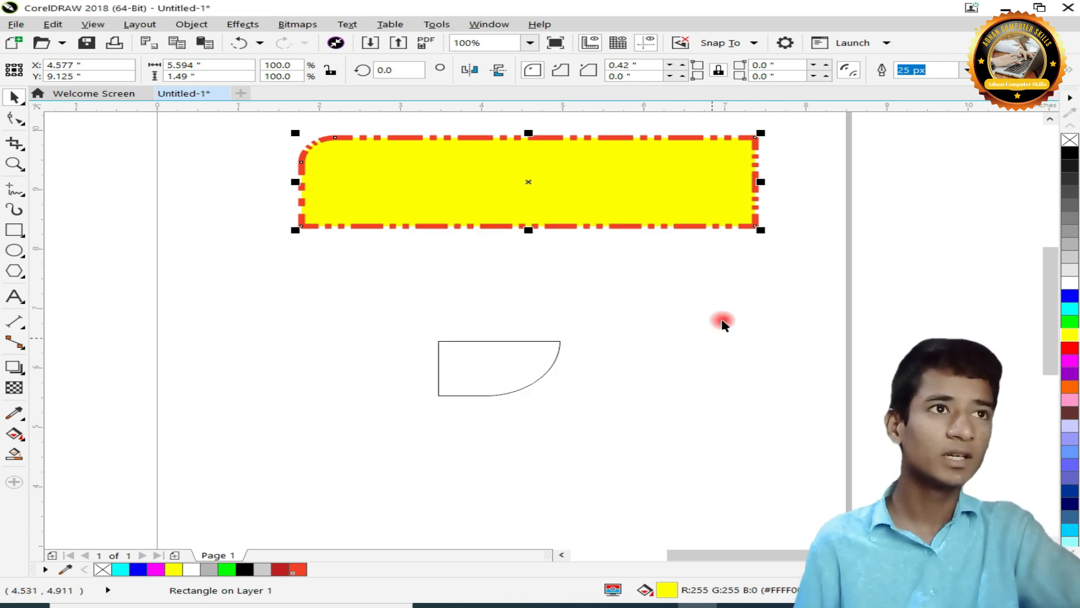
Examine the bevelled outline corner at the yellow rectangle's lower-right end up close
left_click(768, 254)
scroll(760, 218, "up", 4)
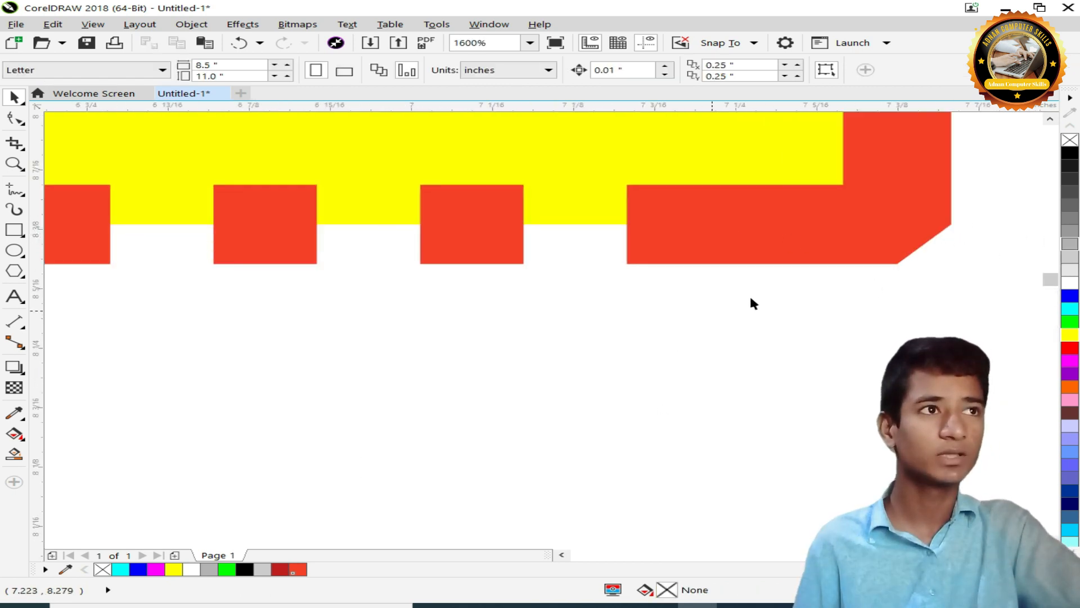
left_click(844, 218)
scroll(866, 290, "up", 2)
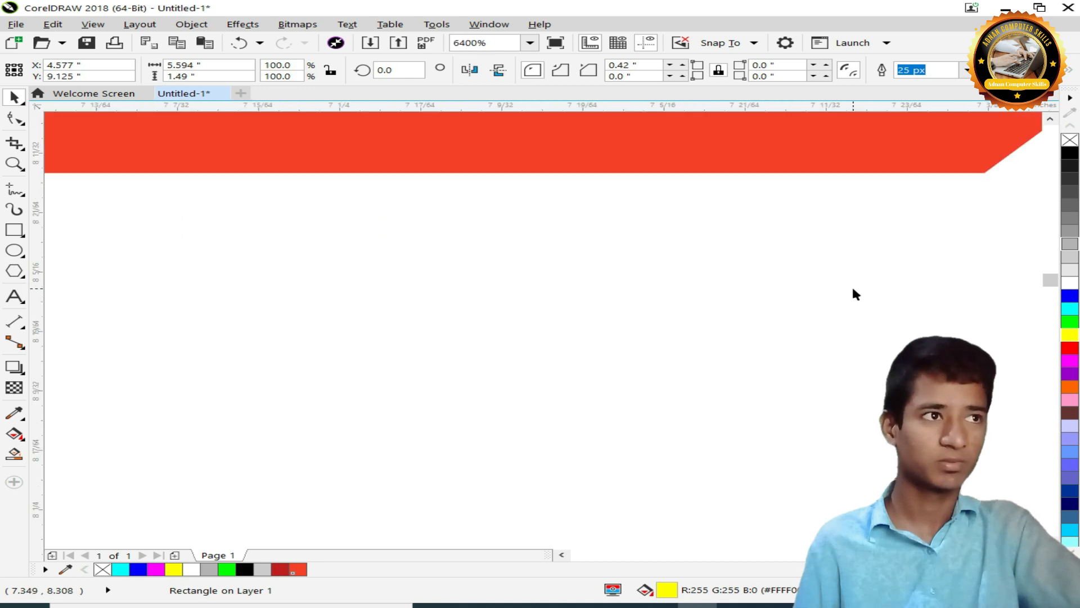
scroll(851, 291, "down", 2)
scroll(956, 304, "up", 1)
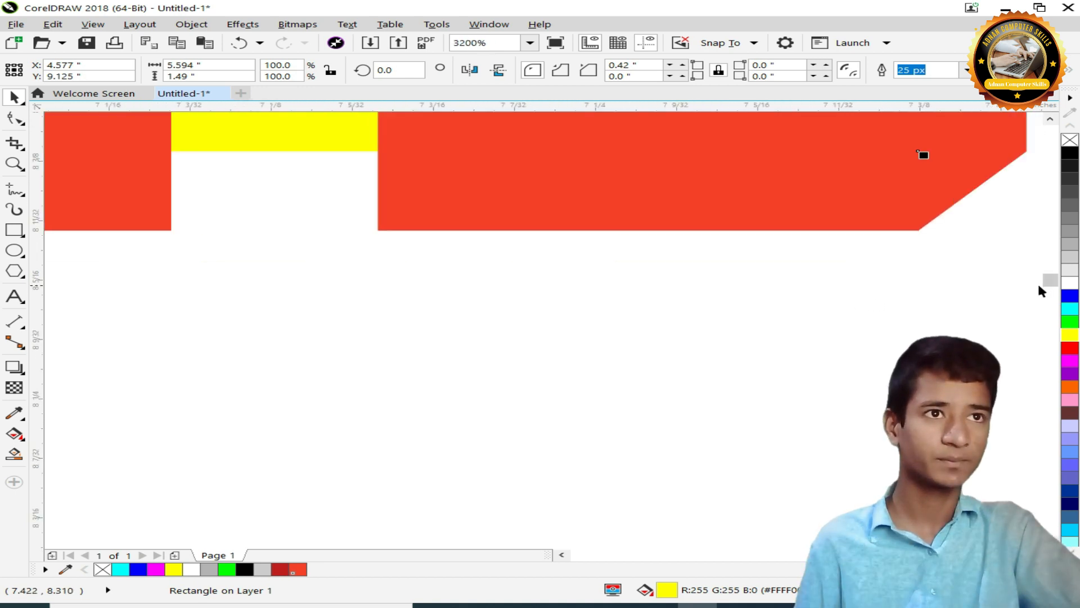
scroll(975, 325, "down", 2)
scroll(975, 325, "down", 3)
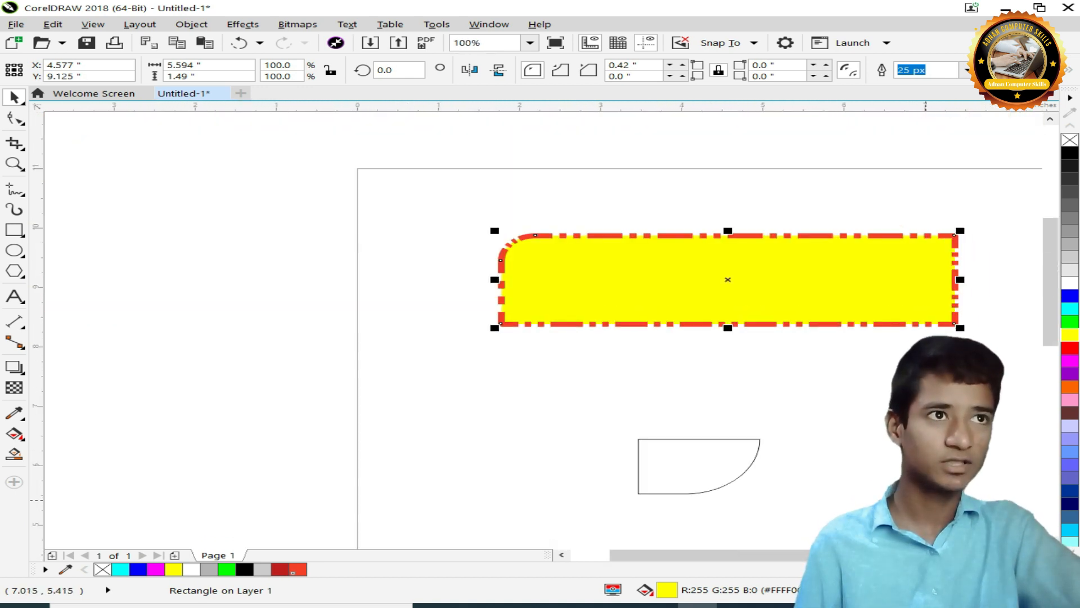
Look at the arrow options in the Outline Pen settings and enable Overprint outline for the yellow rectangle
key("F12")
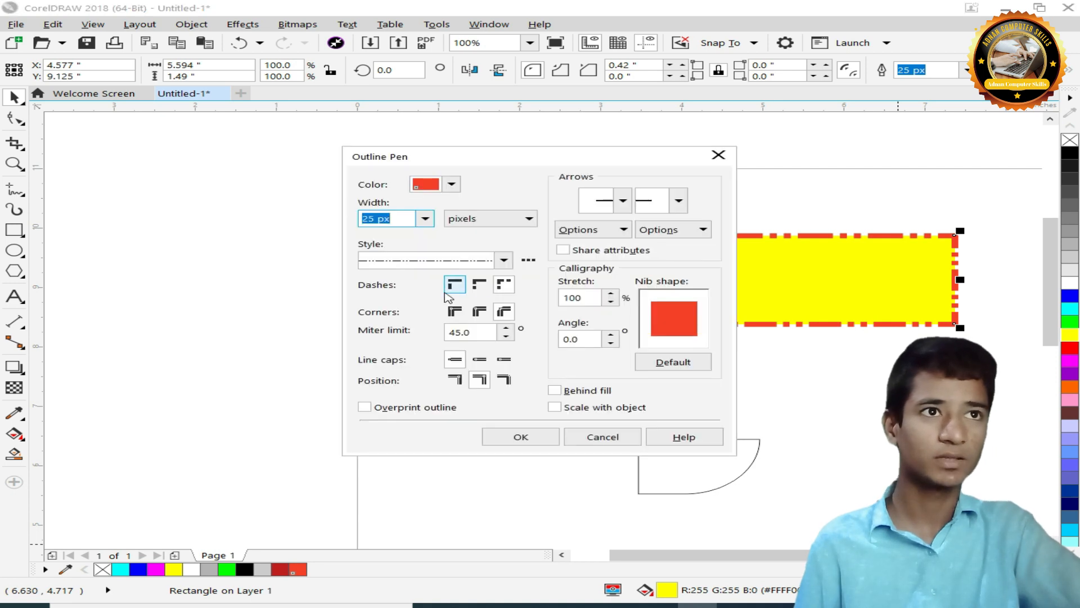
left_click(622, 231)
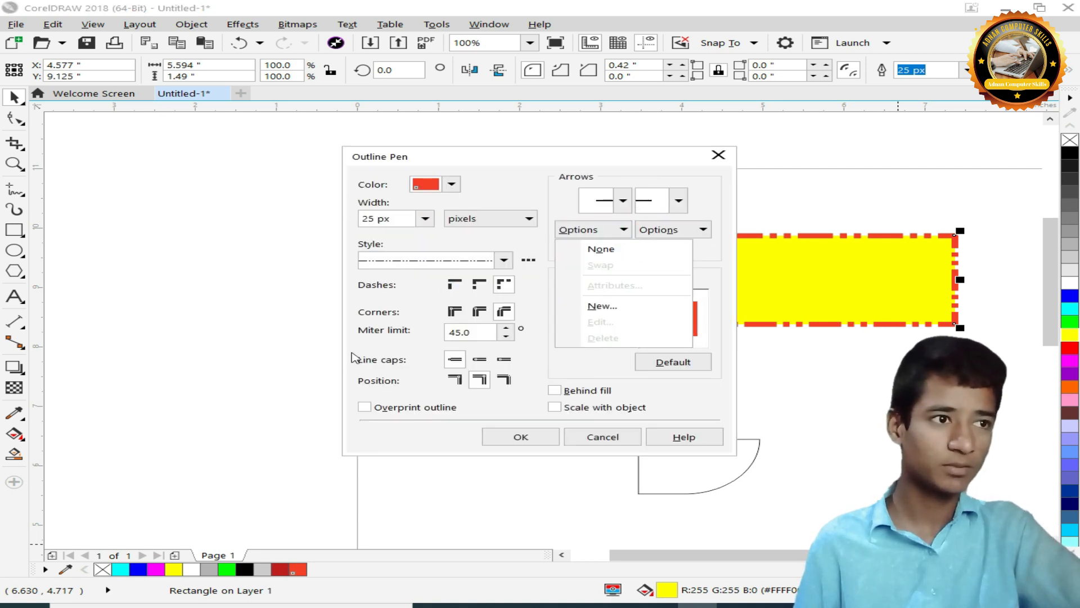
left_click(404, 412)
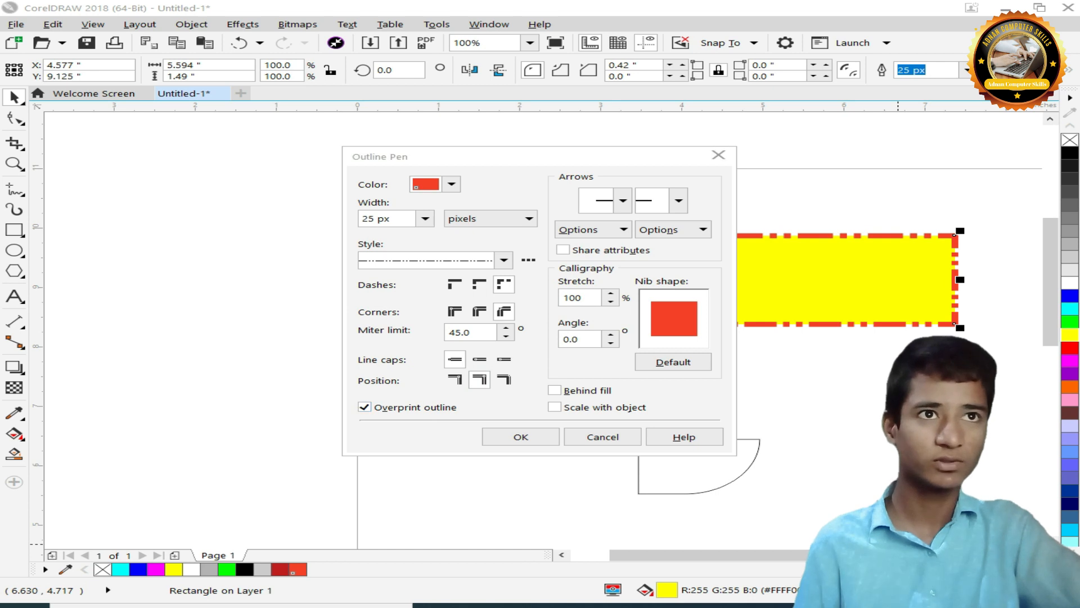
mouse_move(350, 168)
left_mouse_down()
mouse_move(526, 353)
mouse_move(543, 353)
left_mouse_up()
mouse_move(438, 326)
left_mouse_down()
mouse_move(534, 353)
mouse_move(526, 346)
left_mouse_up()
key("Escape")
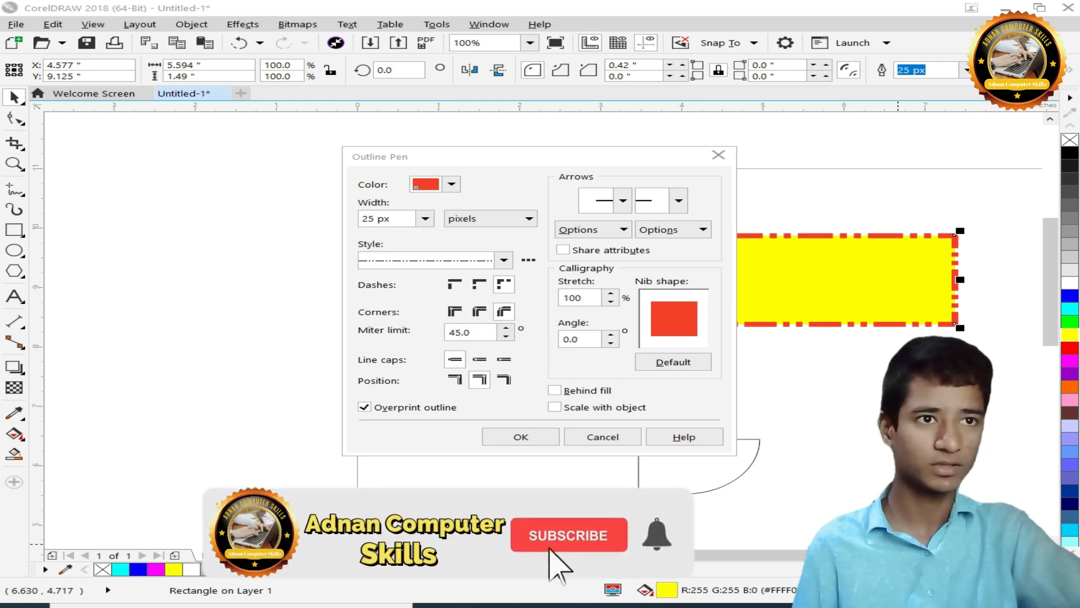
left_click(520, 436)
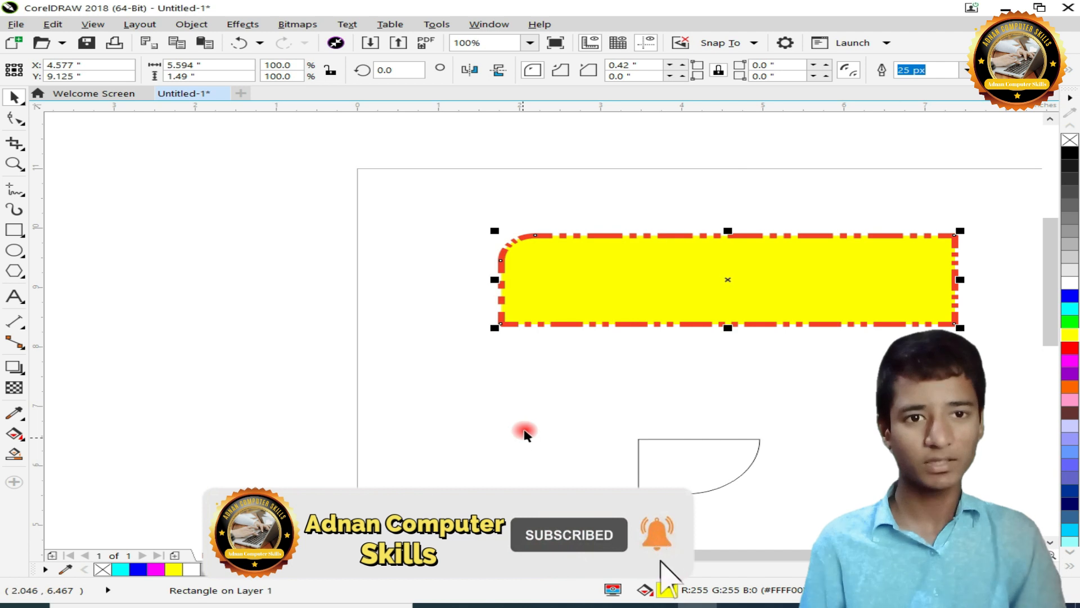
left_click(423, 345)
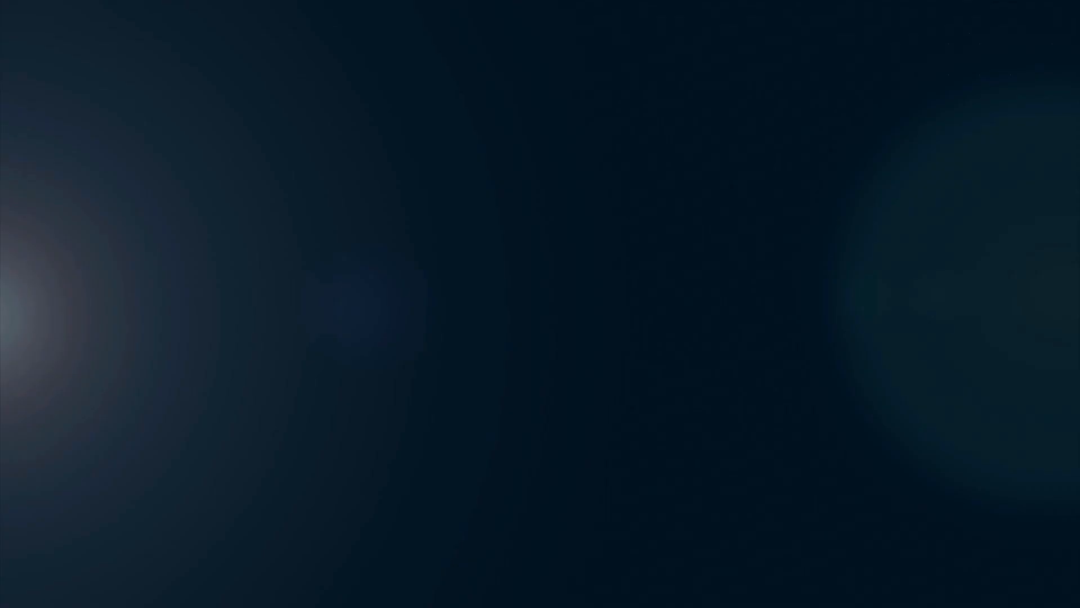